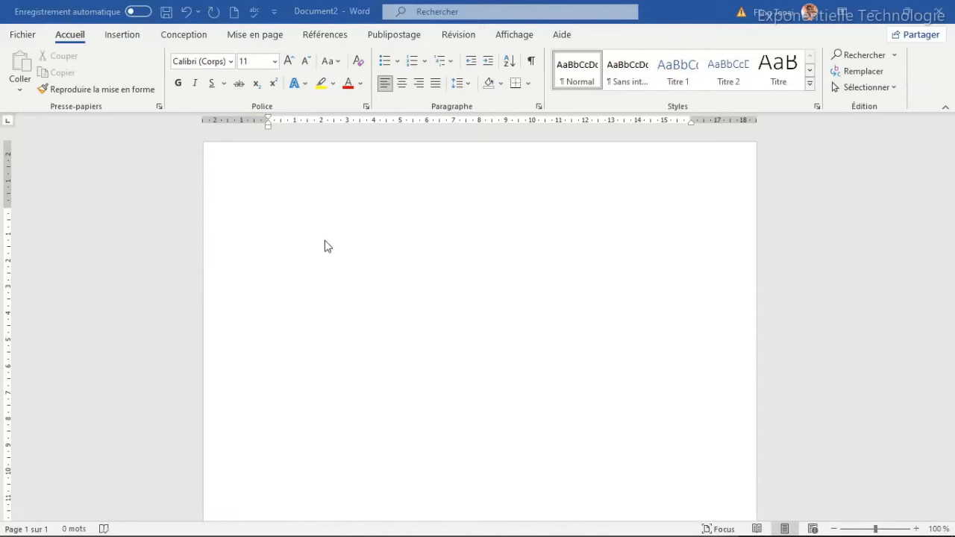
- Set the page size to A3 and apply the narrow (Étroites) margins of 1.27 cm on all sides
left_click(253, 35)
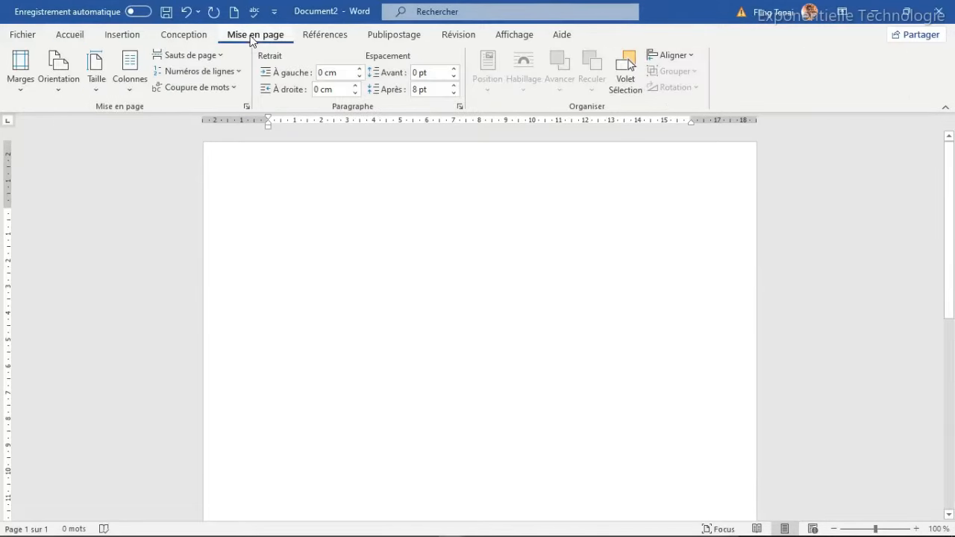
left_click(98, 86)
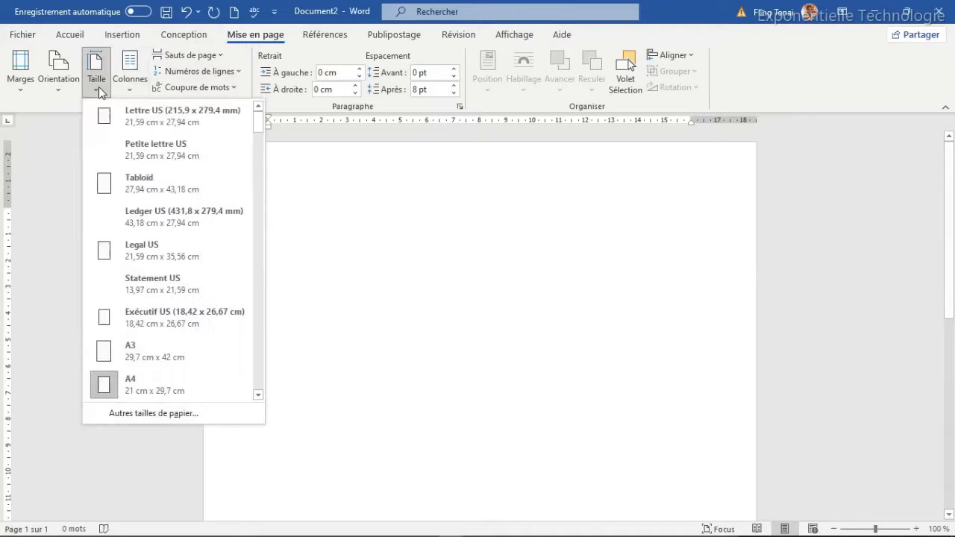
left_click(133, 358)
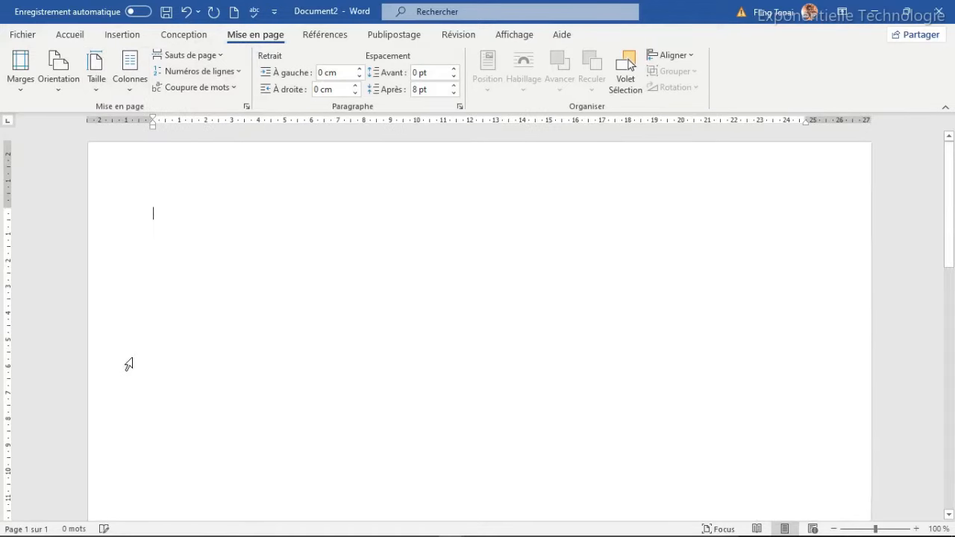
left_click(21, 84)
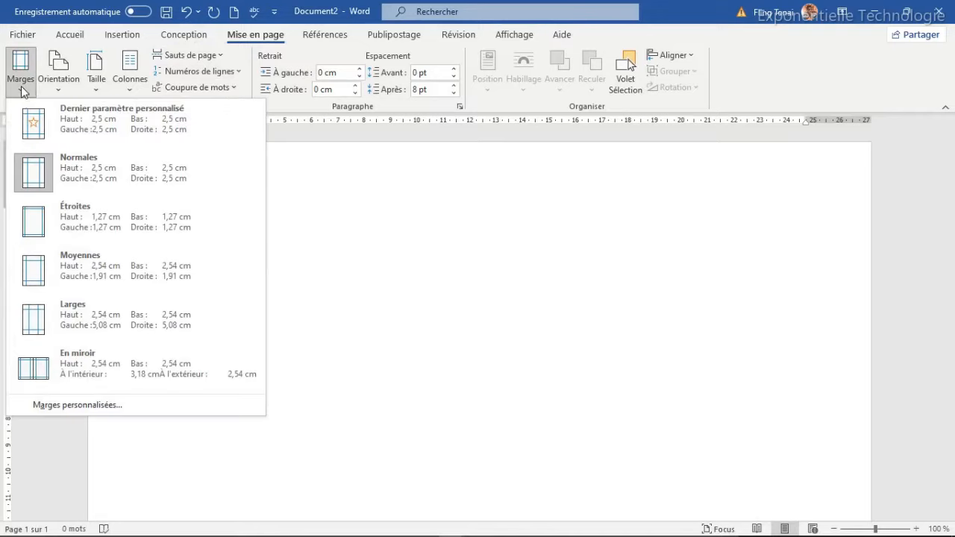
left_click(90, 215)
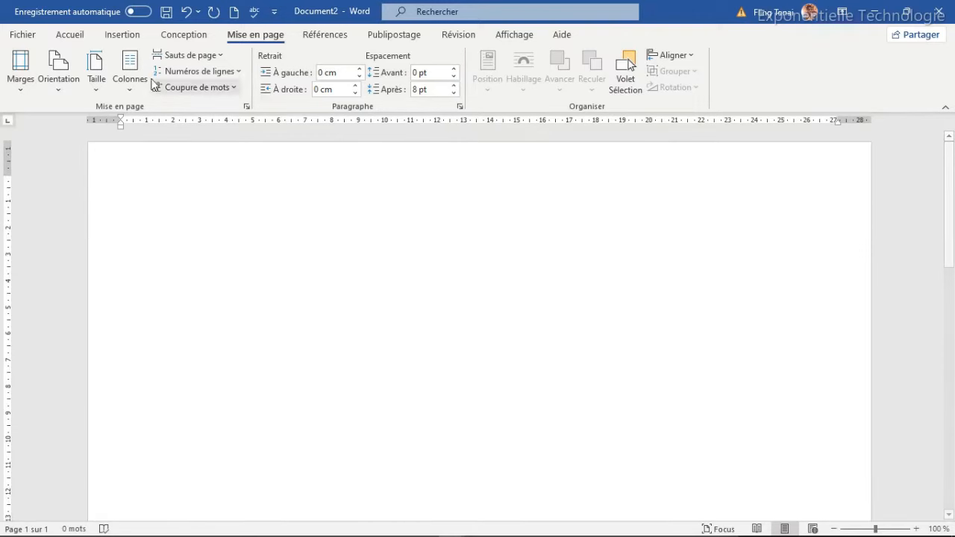
- Insert a circle of 2.54 cm by 2.54 cm in the upper part of the page using the ellipse shape
left_click(119, 35)
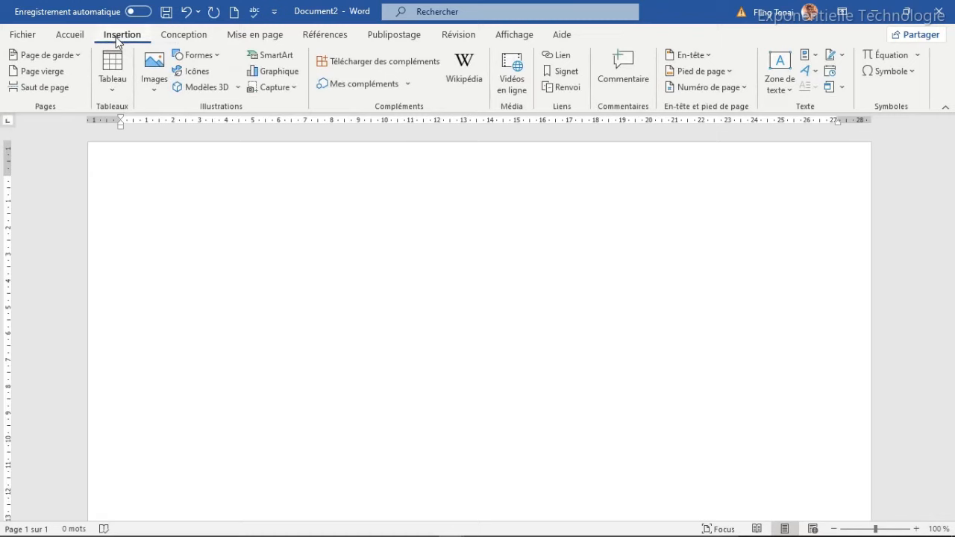
left_click(196, 55)
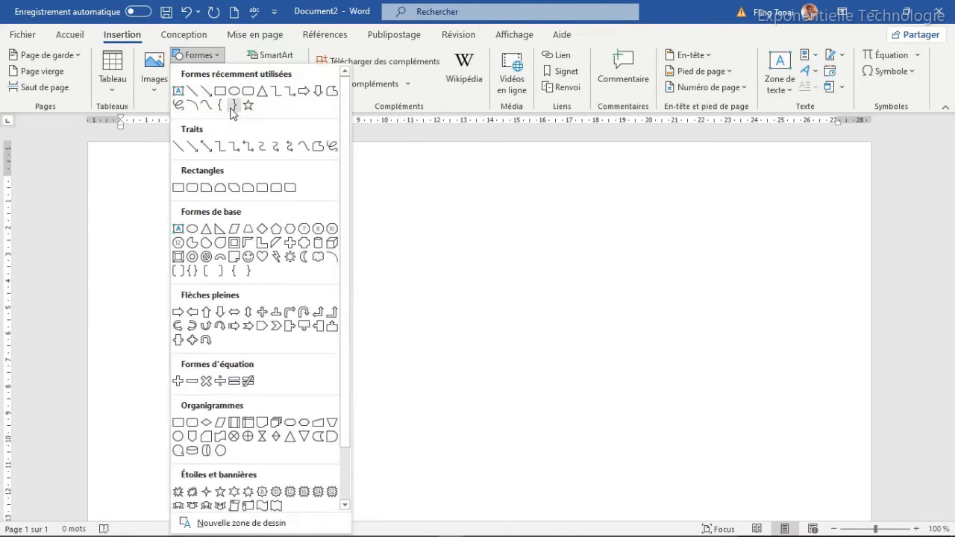
left_click(238, 91)
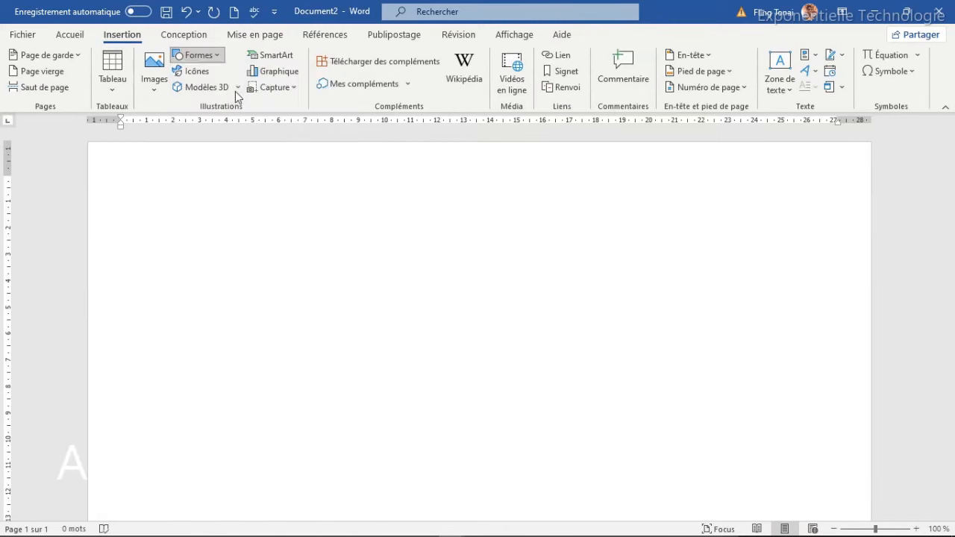
left_click(380, 202)
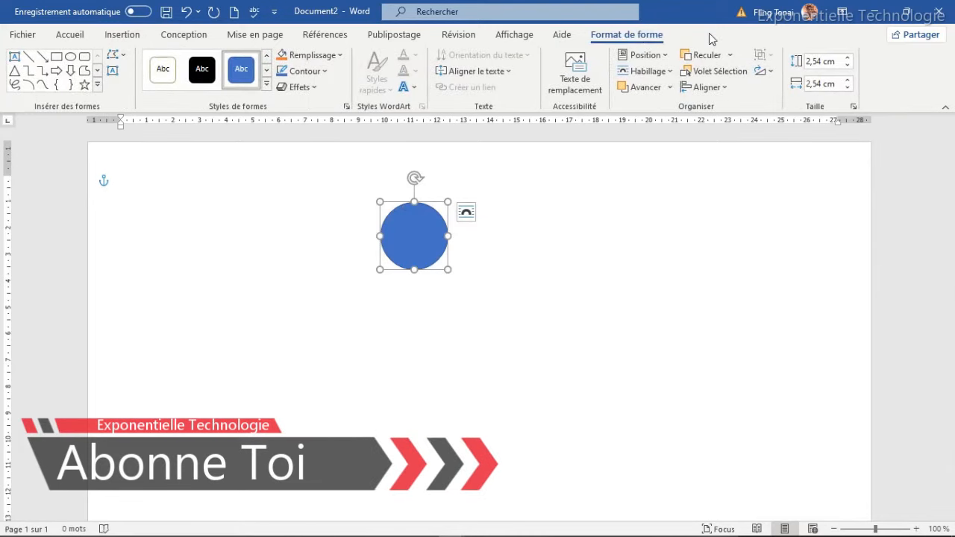
- Set the circle's height and width to 45 cm each
left_click(821, 61)
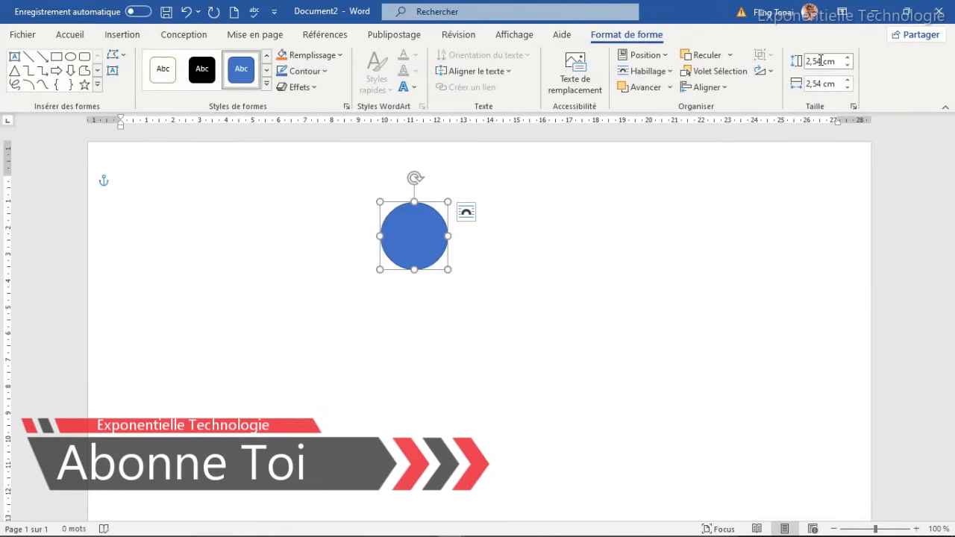
type("45")
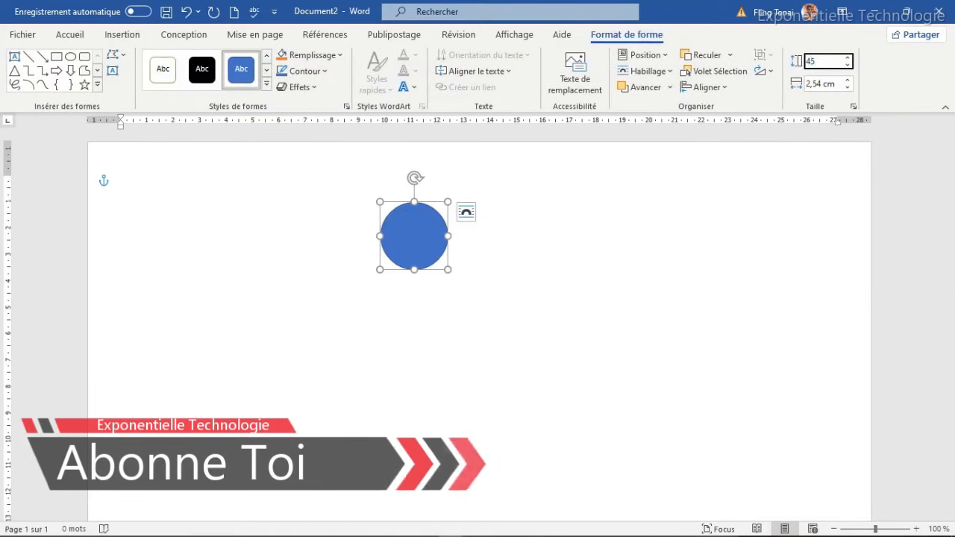
key("Tab")
type("4")
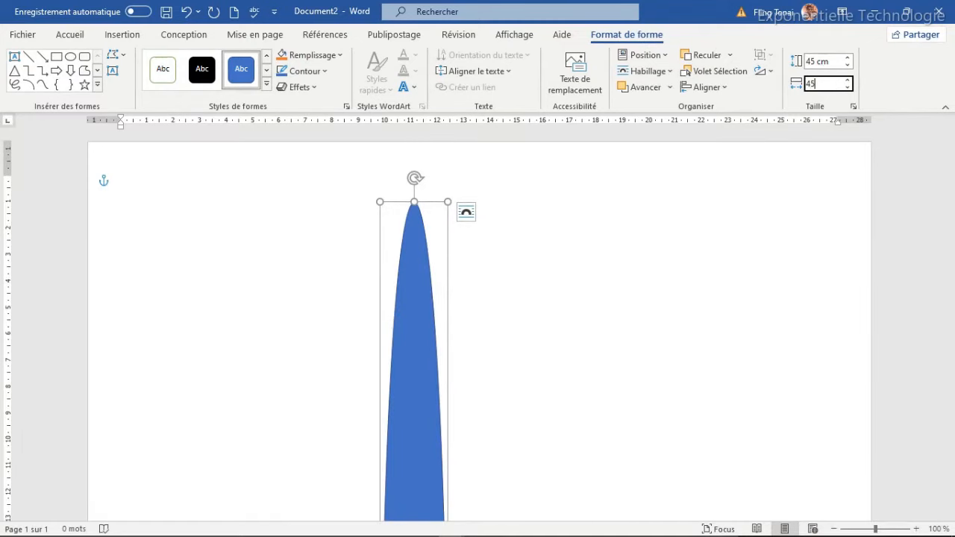
key("Return")
- Move the large circle up and centre it horizontally so only its lower arc covers the top of the page
left_click_drag(823, 344, 393, 134)
key("ctrl+z")
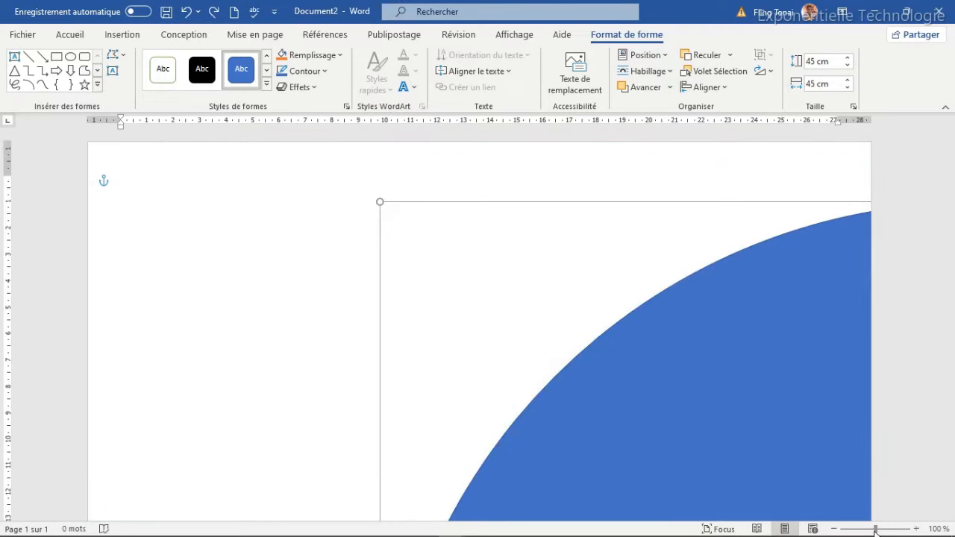
left_click_drag(877, 532, 851, 531)
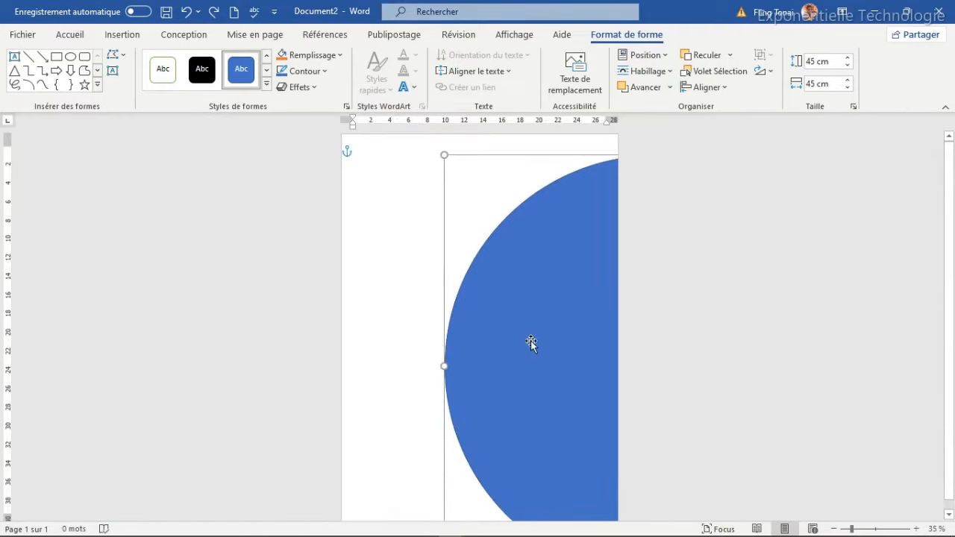
left_click_drag(541, 329, 375, 50)
left_click_drag(535, 291, 341, 145)
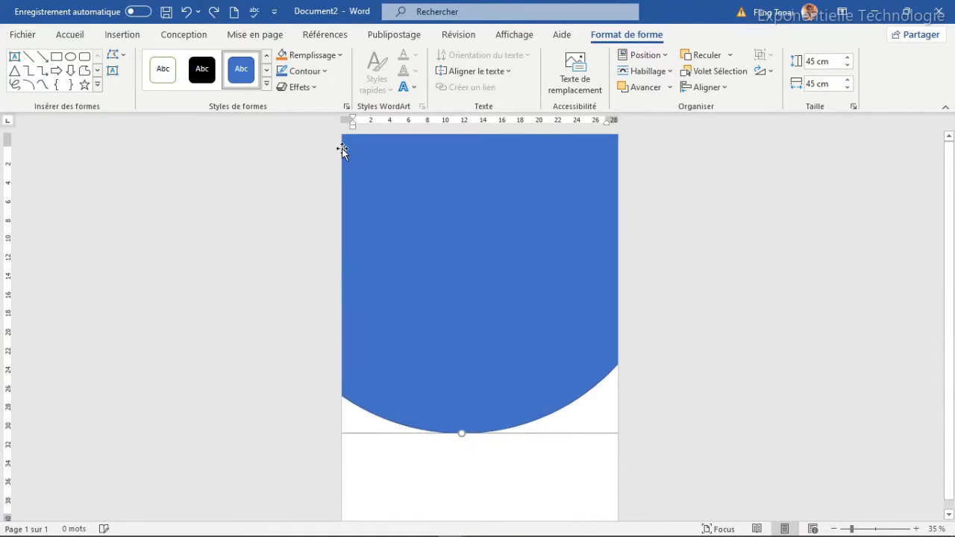
left_click_drag(479, 245, 495, 220)
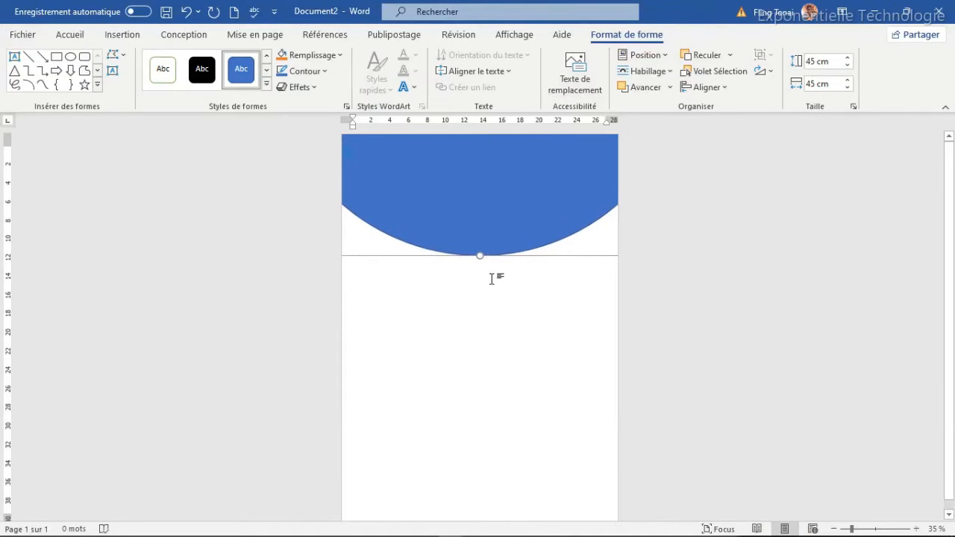
- Give the circle a white outline with a 6 pt thickness
left_click(319, 71)
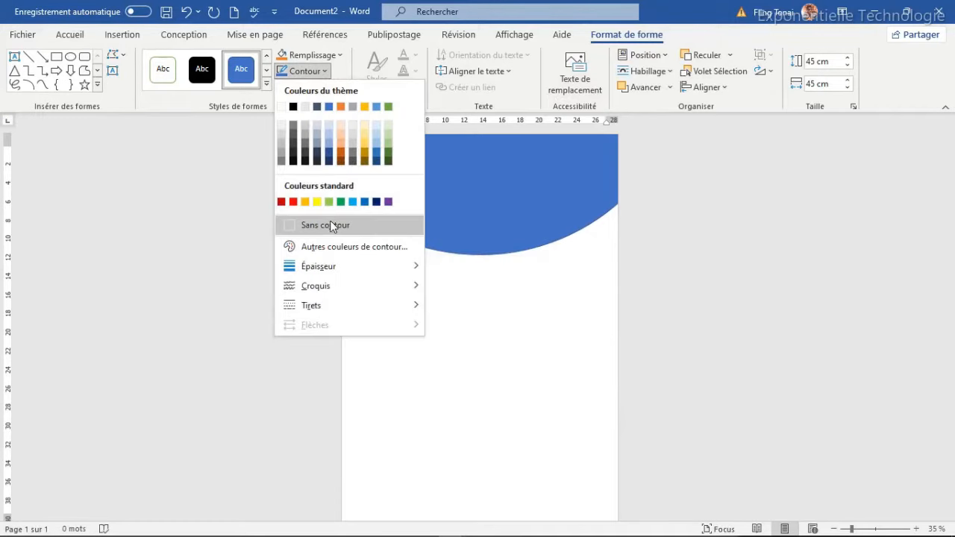
left_click(282, 107)
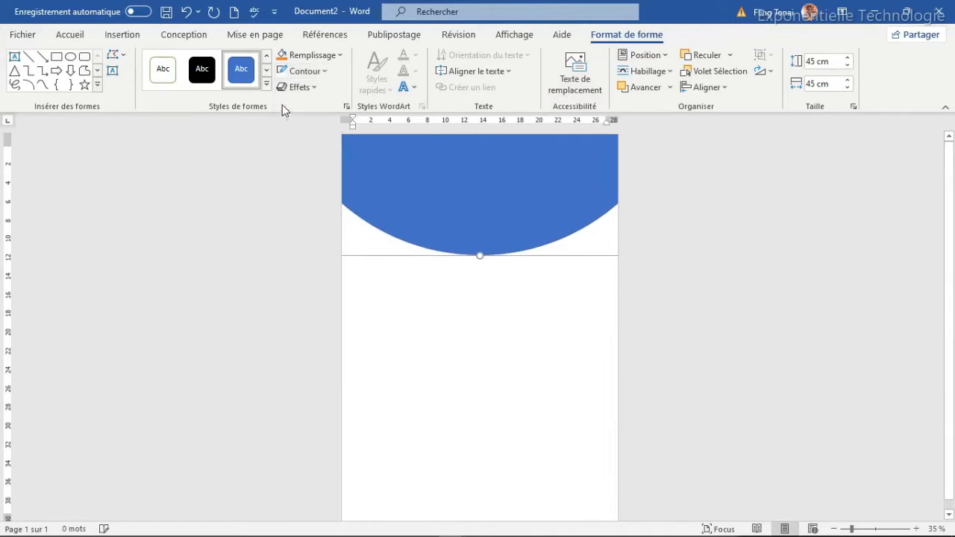
left_click(302, 70)
mouse_move(402, 271)
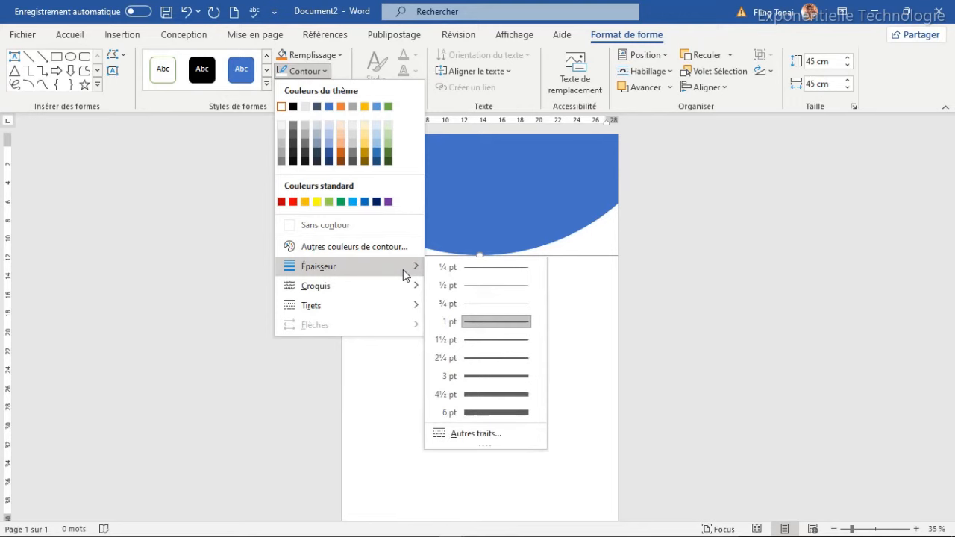
left_click(497, 415)
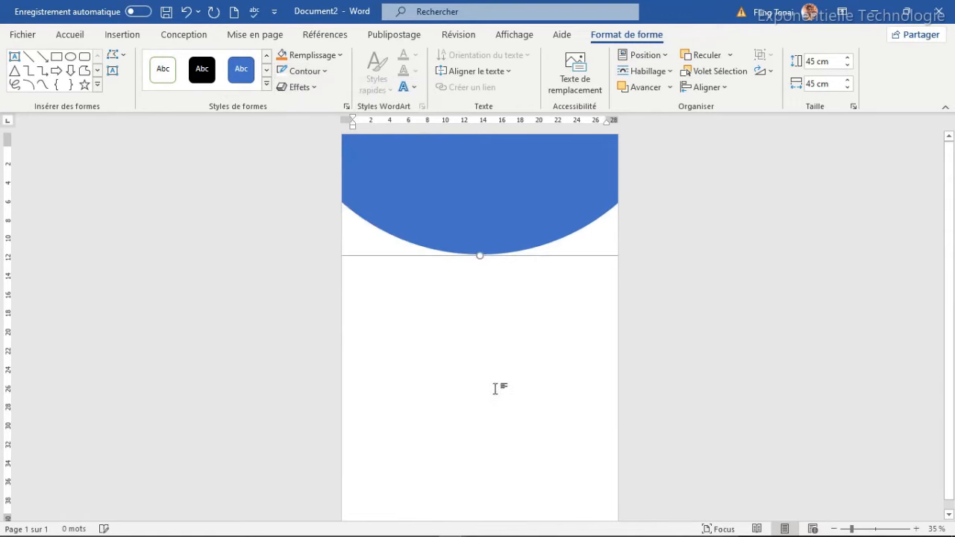
- Fill the circle with the yellow rose picture "images (2)" from the img folder on the computer
left_click(342, 63)
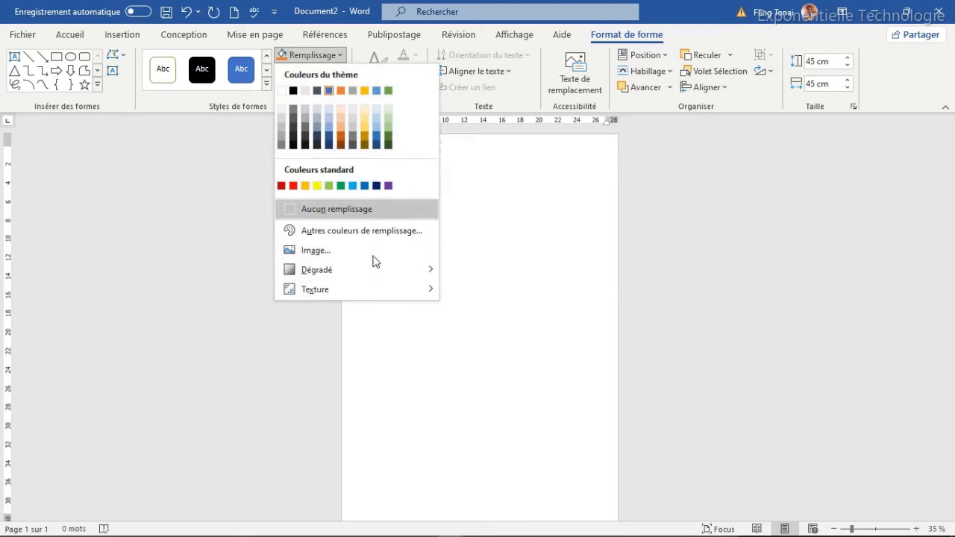
left_click(322, 252)
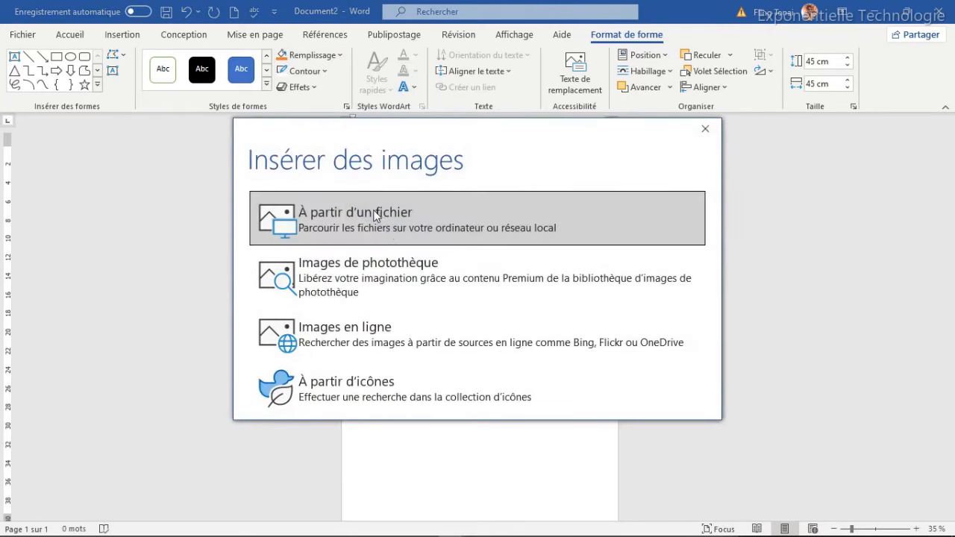
left_click(373, 210)
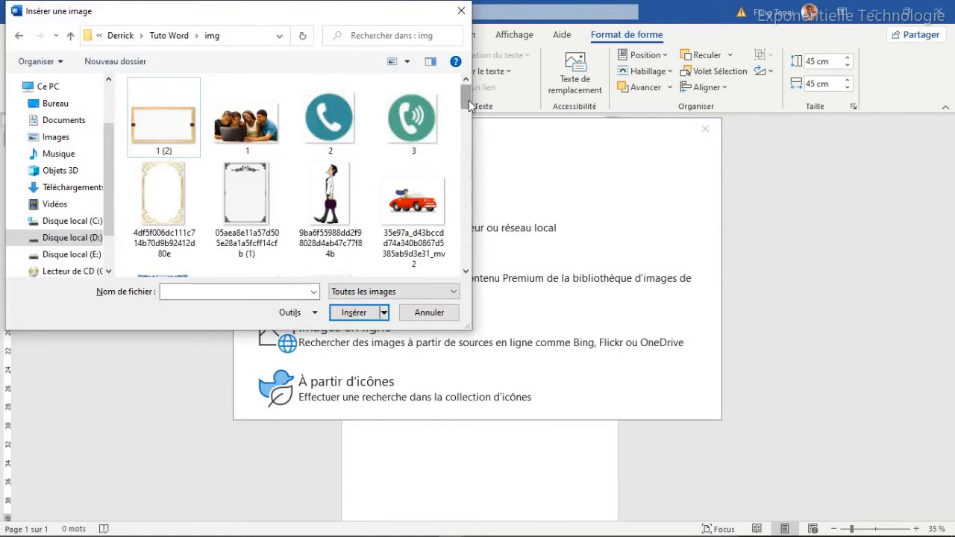
left_click_drag(467, 99, 470, 172)
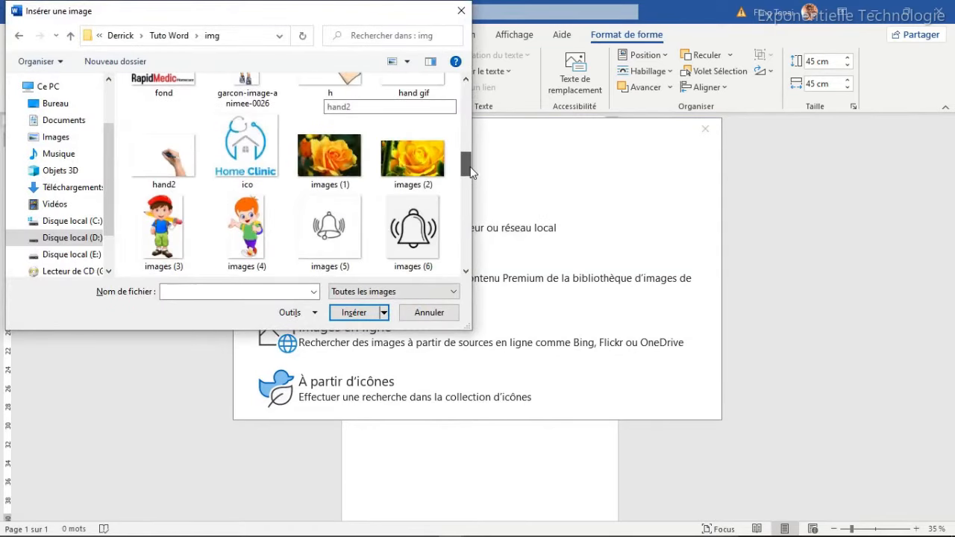
double_click(412, 156)
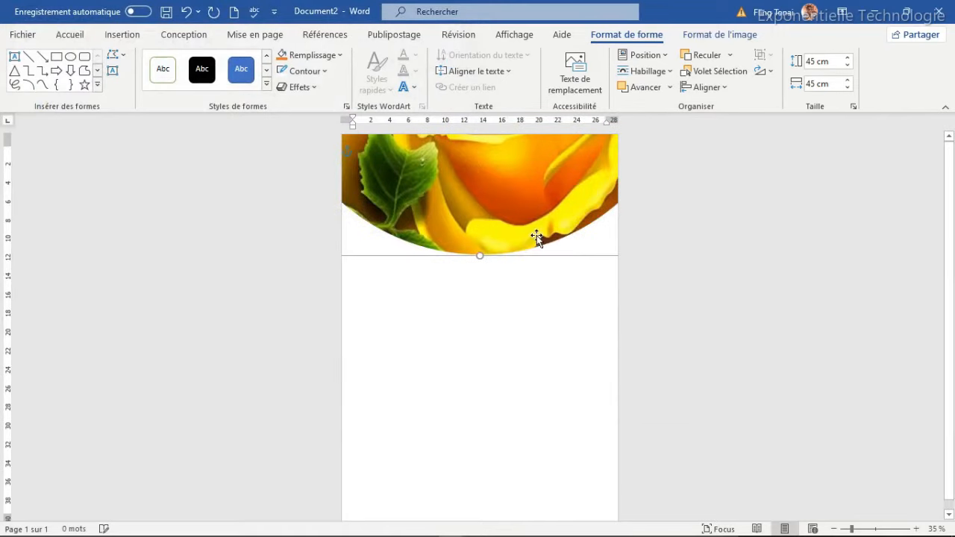
- Shift the picture-filled circle slightly down the page and keep it selected
left_click_drag(477, 225, 478, 229)
left_click(511, 300)
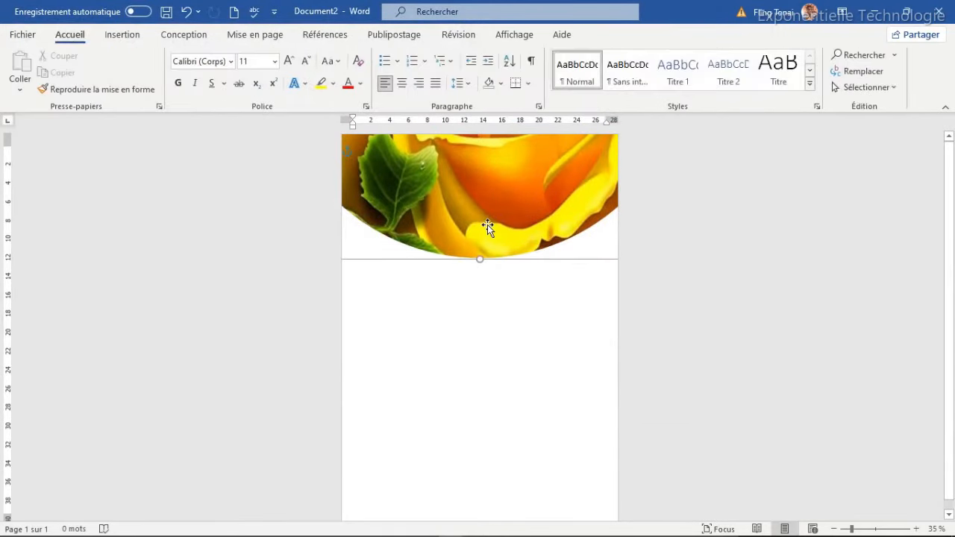
left_click(487, 226)
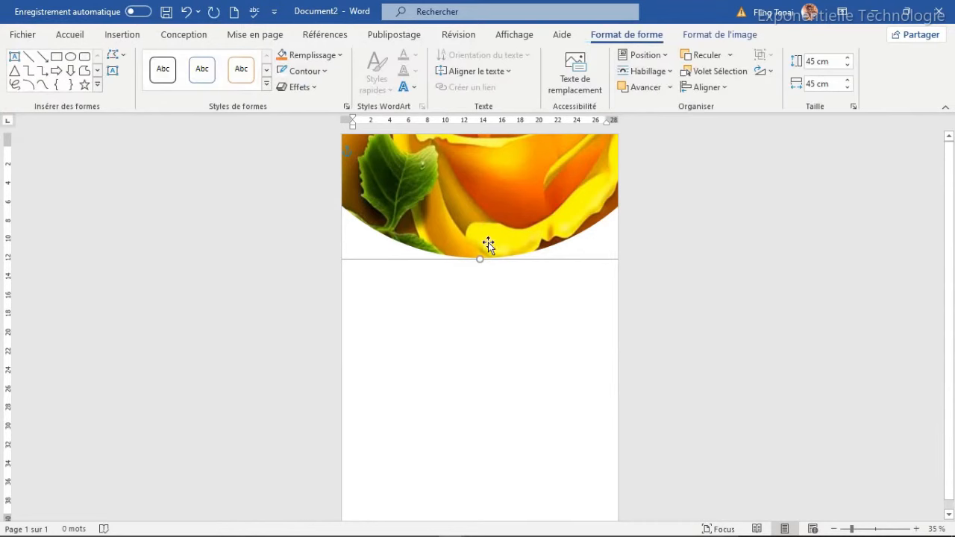
- Draw a rectangle about 11.73 cm wide and 5.58 cm high at the arc's left end and send it to the back
left_click(59, 59)
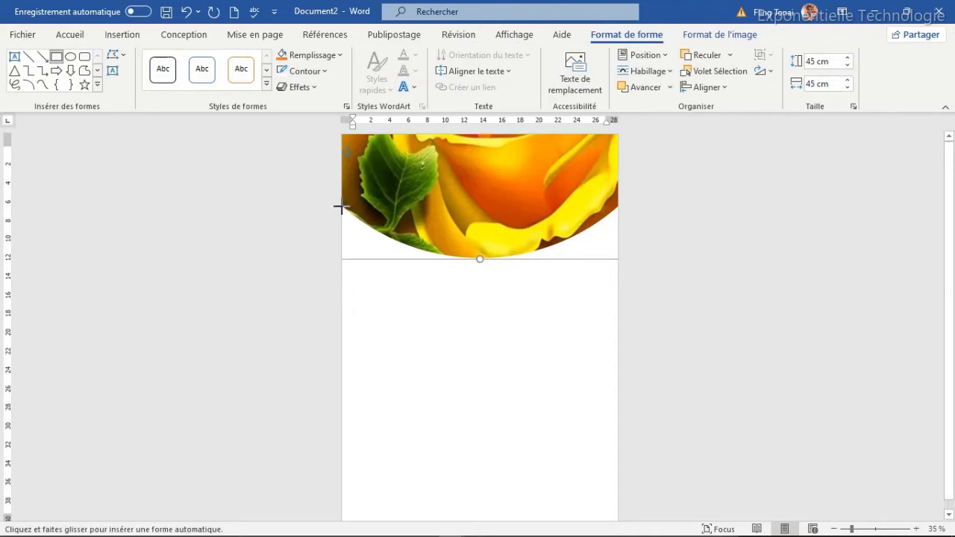
left_click_drag(342, 207, 416, 240)
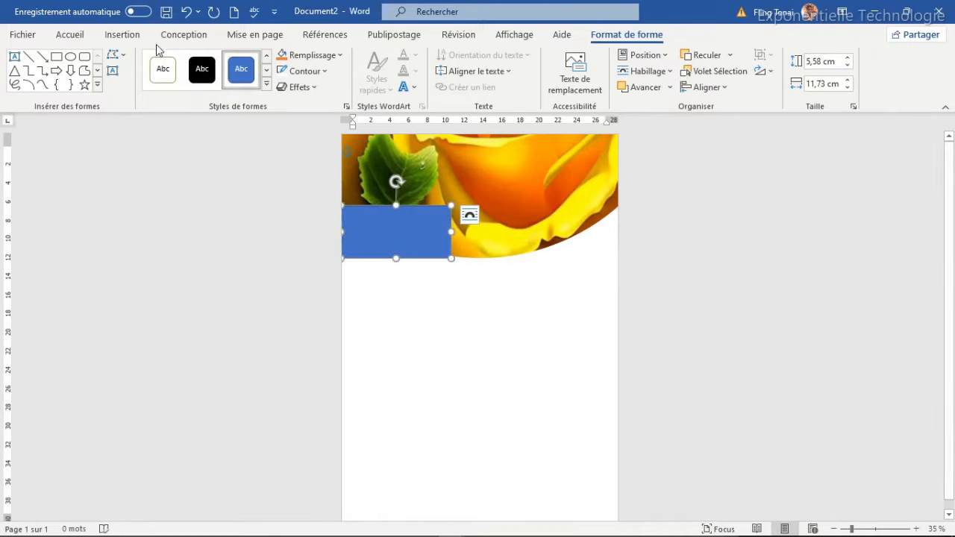
left_click(731, 57)
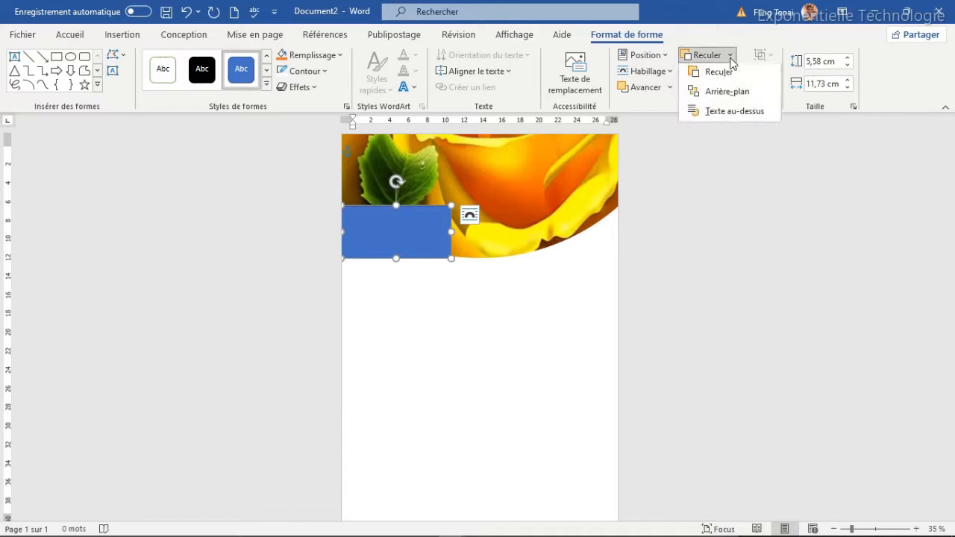
left_click(728, 93)
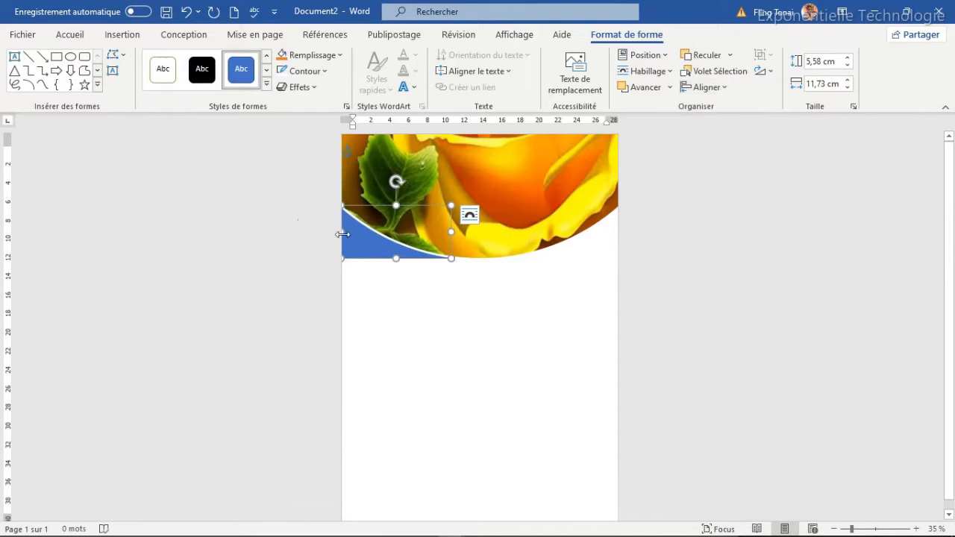
- Edit the blue rectangle's points to bend its lower edge into a wave, making the shape about 12.23 cm wide and 6.88 cm high
left_click(117, 56)
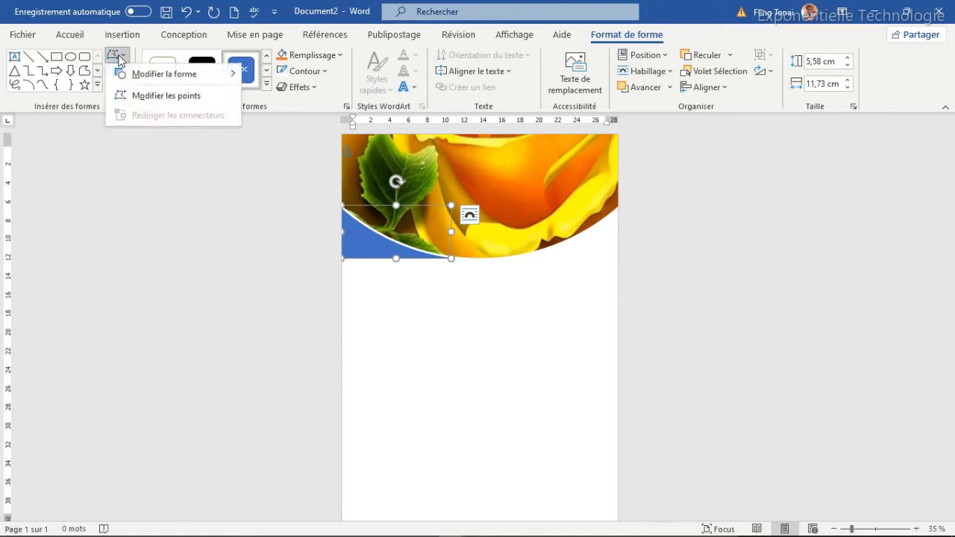
left_click(142, 97)
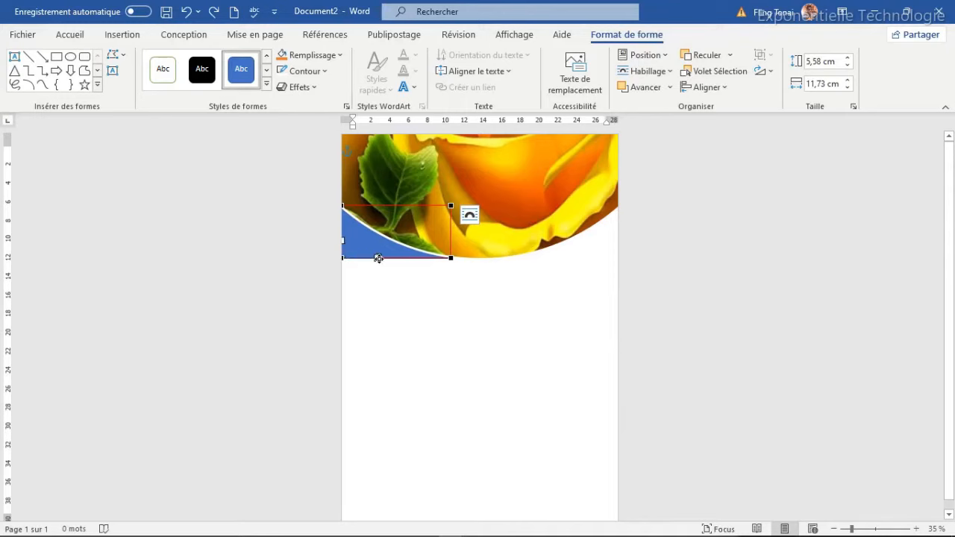
left_click_drag(378, 258, 376, 285)
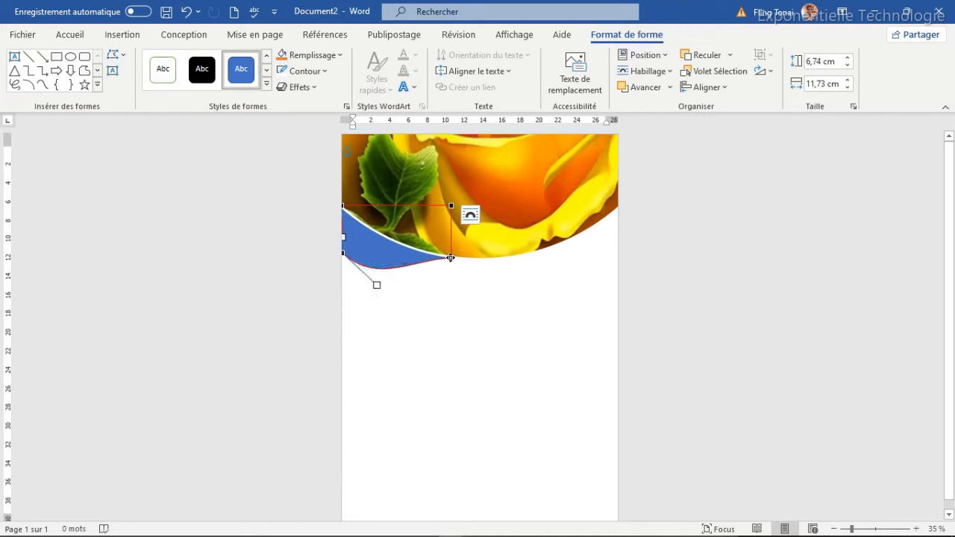
left_click_drag(451, 257, 455, 258)
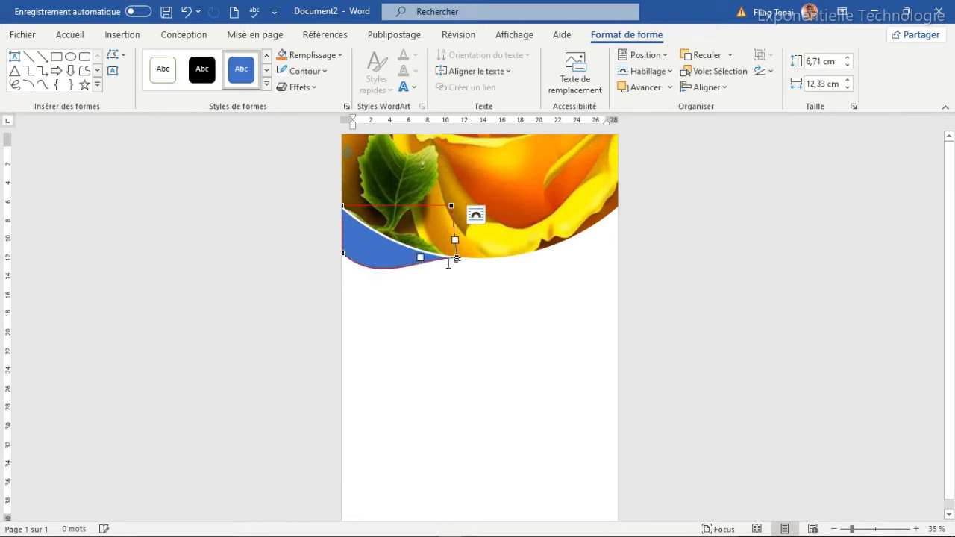
left_click(342, 252)
left_click_drag(378, 285, 367, 288)
left_click(444, 273)
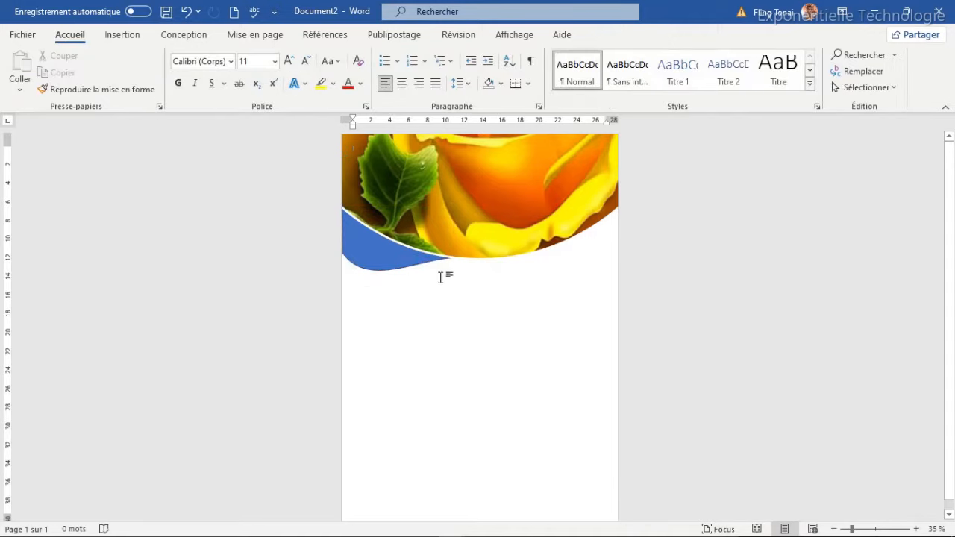
left_click(374, 259)
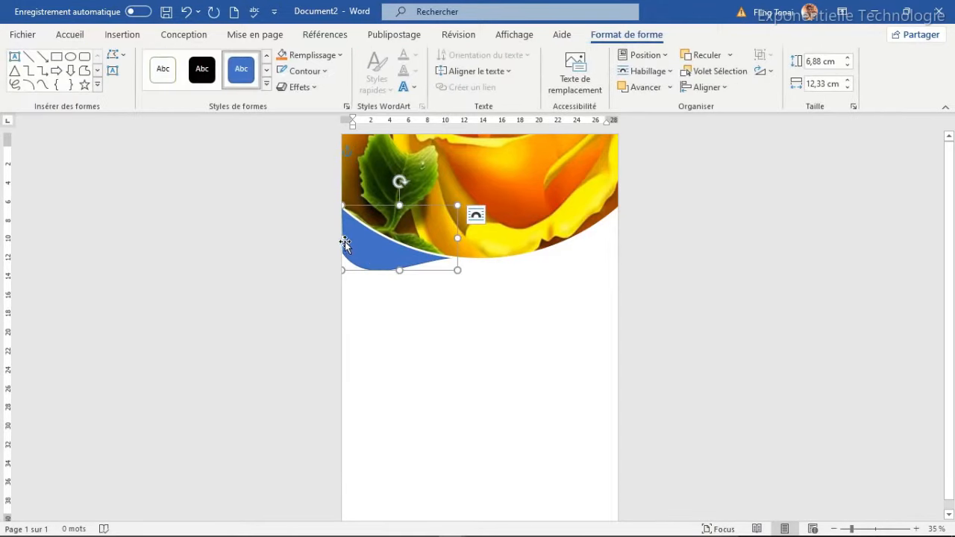
left_click_drag(342, 240, 337, 241)
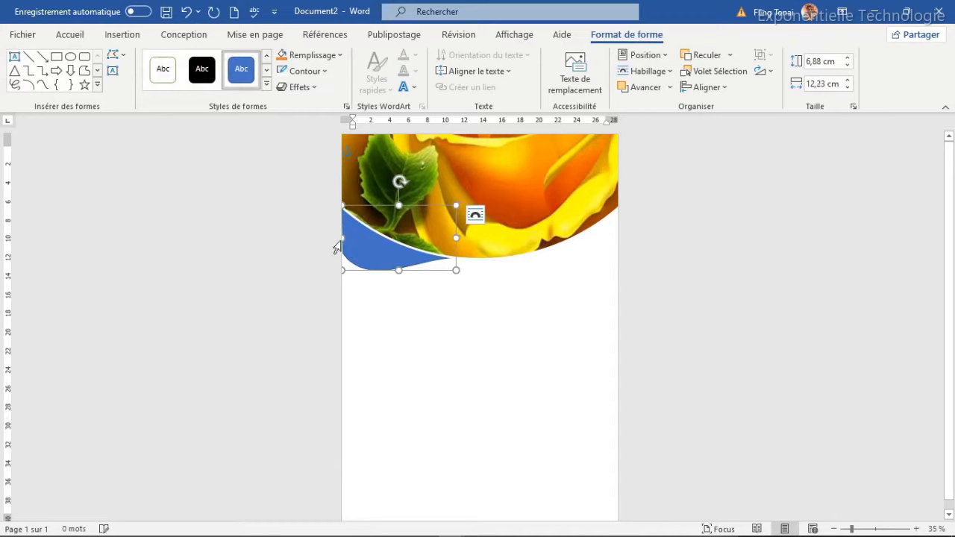
- Give the blue wave shape a gradient fill using the light blue radial preset
right_click(384, 256)
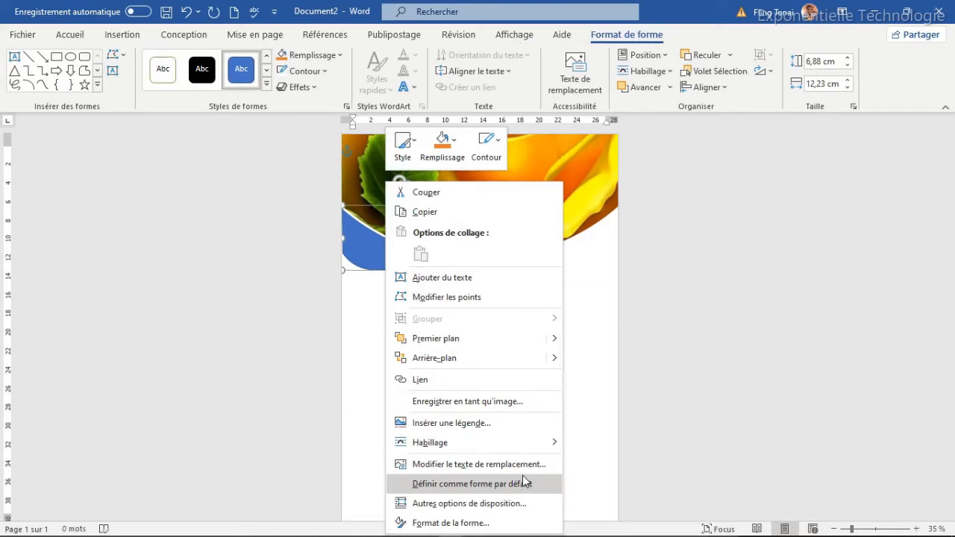
left_click(467, 523)
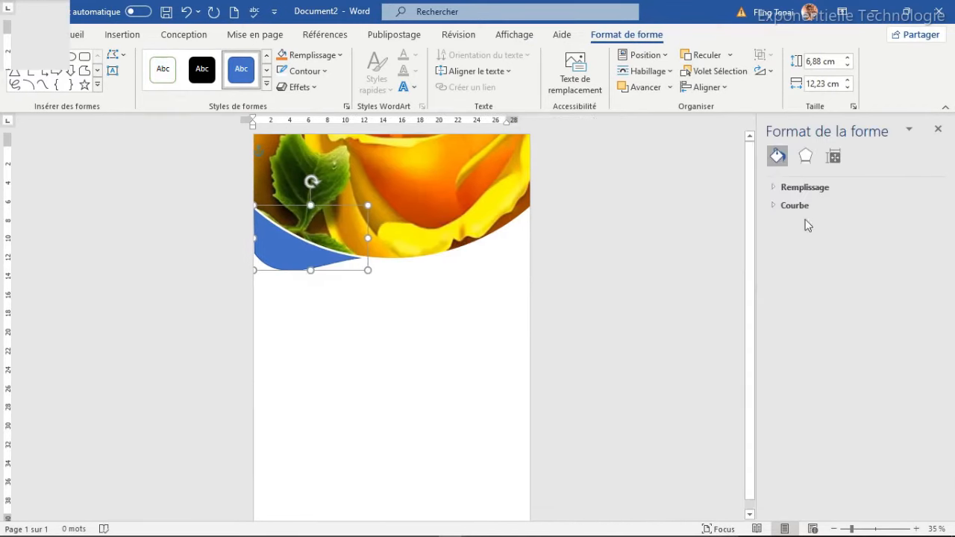
left_click(776, 187)
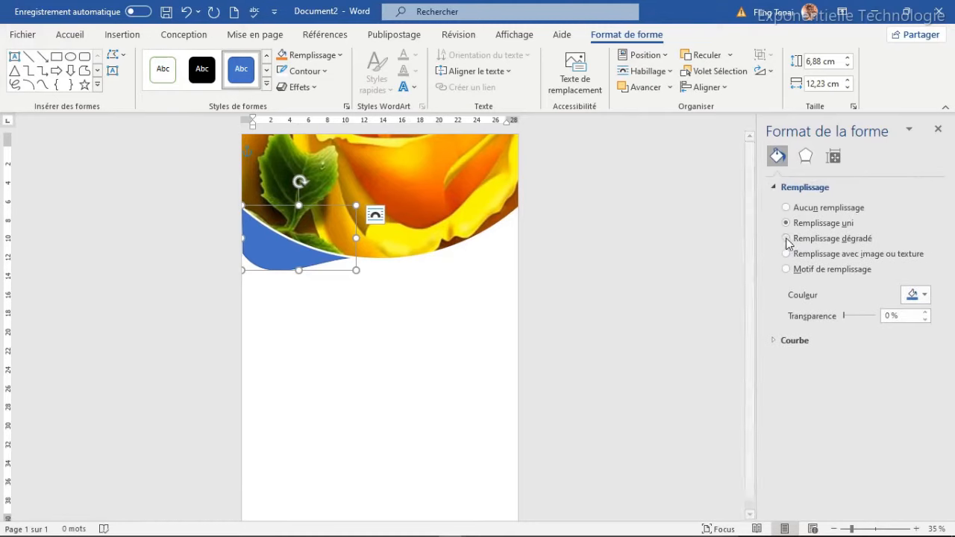
left_click(786, 238)
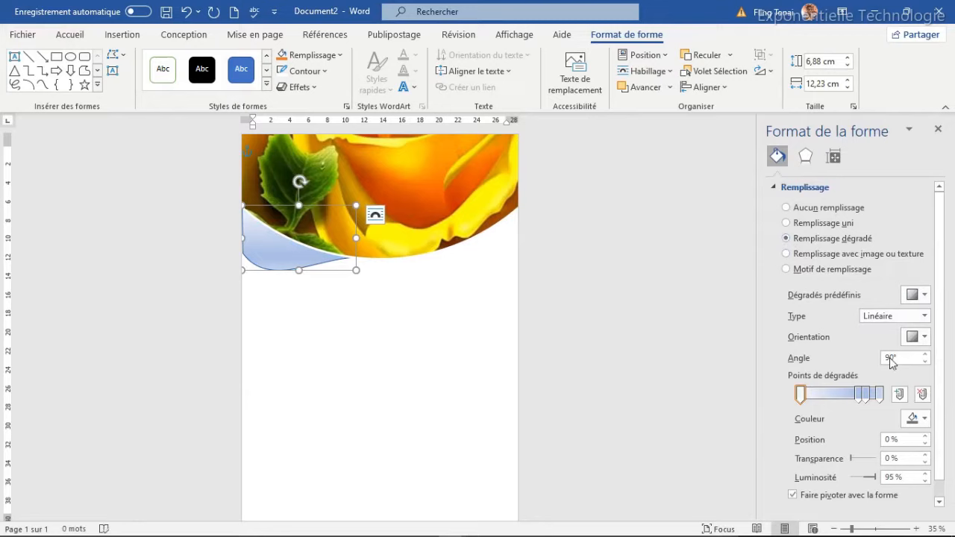
left_click(922, 295)
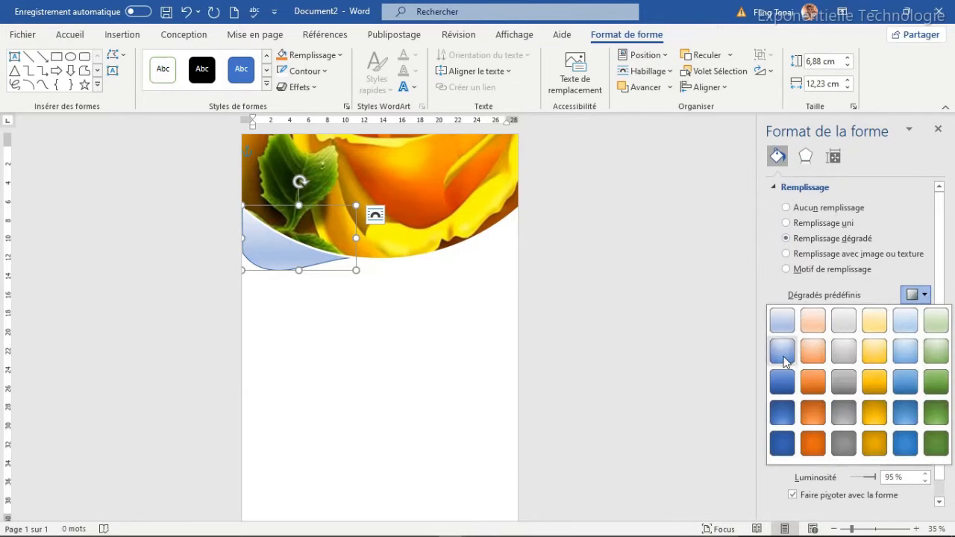
left_click(784, 361)
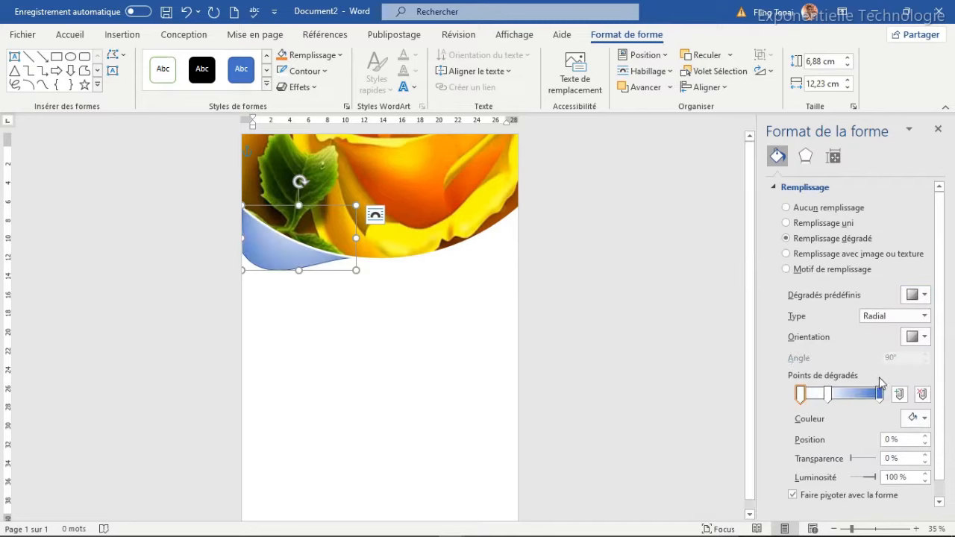
- Reduce the wave's gradient to two stops, standard dark blue at 0% and standard blue at 100%
left_click(830, 395)
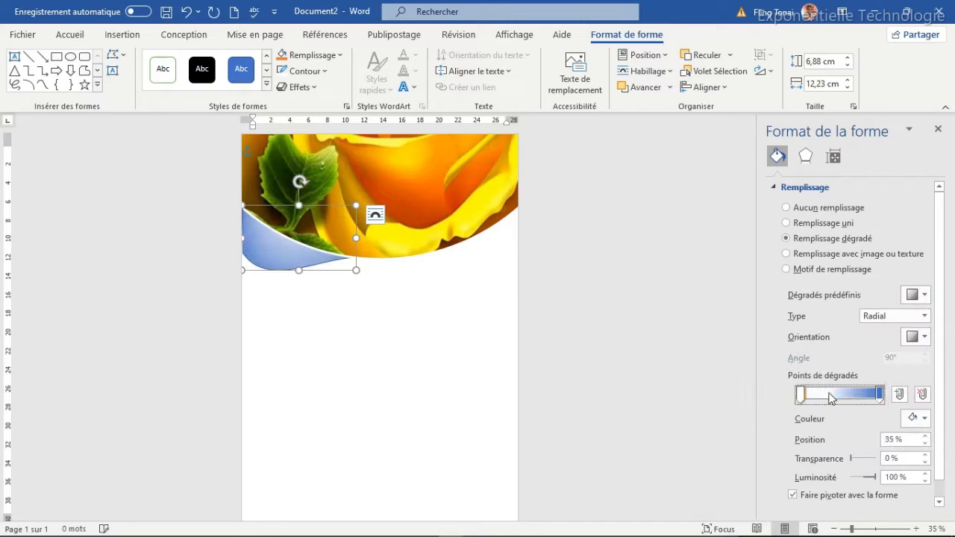
left_click(926, 422)
left_click(938, 387)
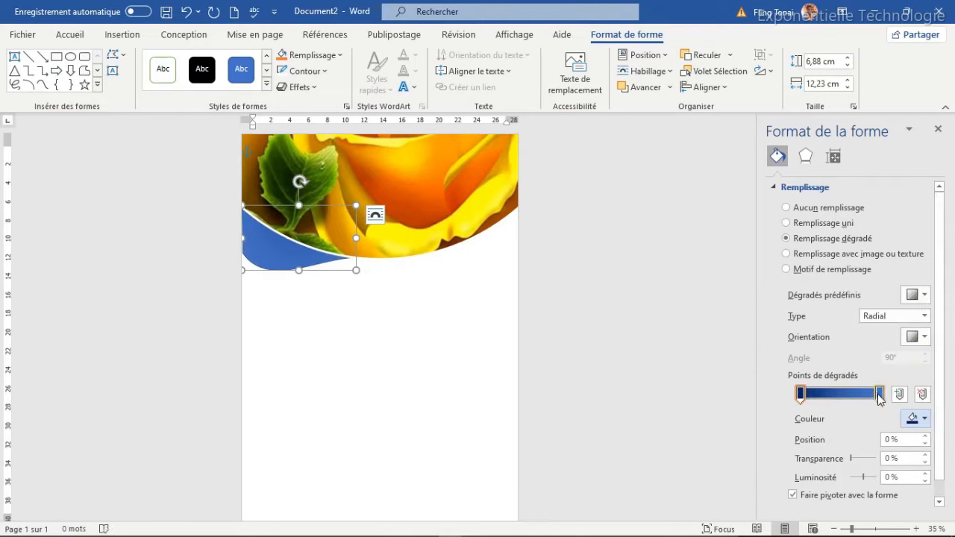
left_click(878, 396)
left_click(925, 420)
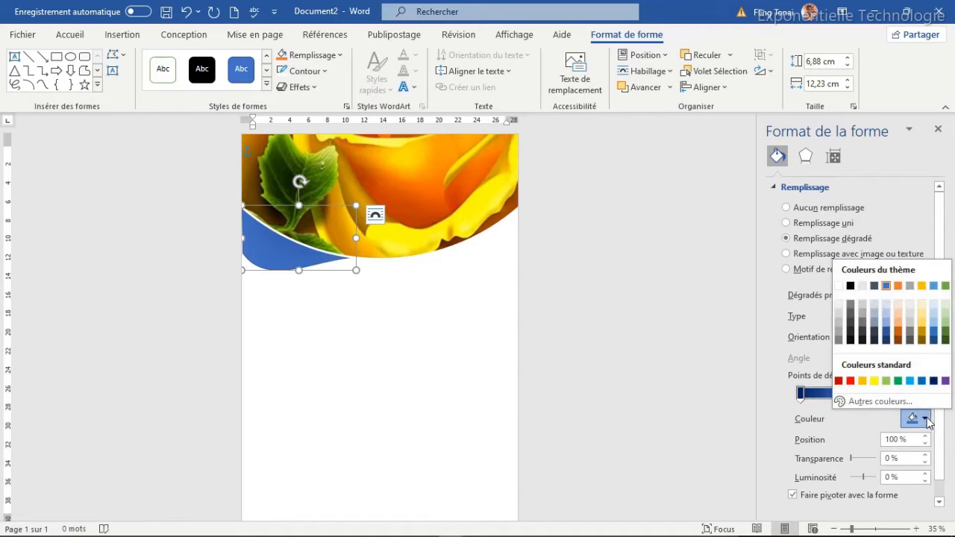
left_click(922, 381)
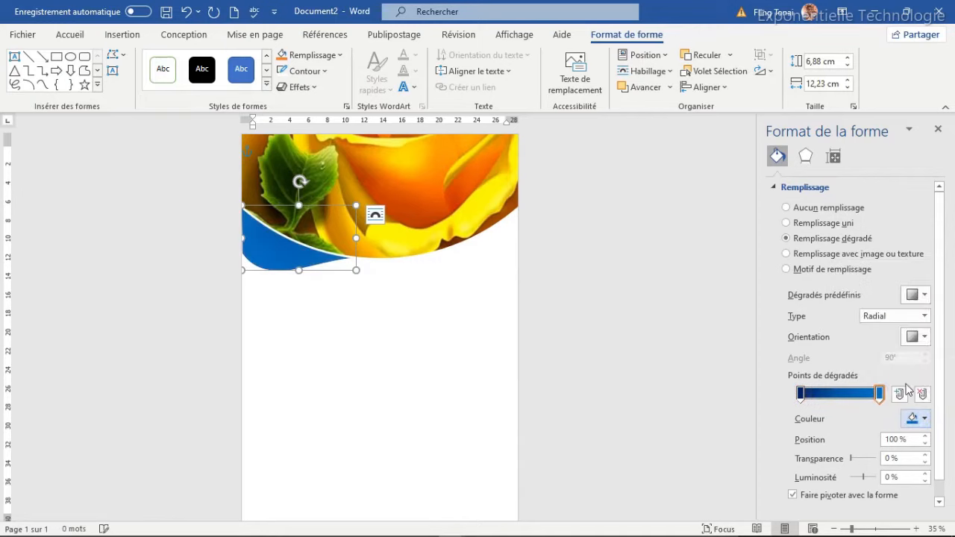
- Set the radial gradient's orientation to start from the top-left corner and close the shape formatting options
left_click(925, 337)
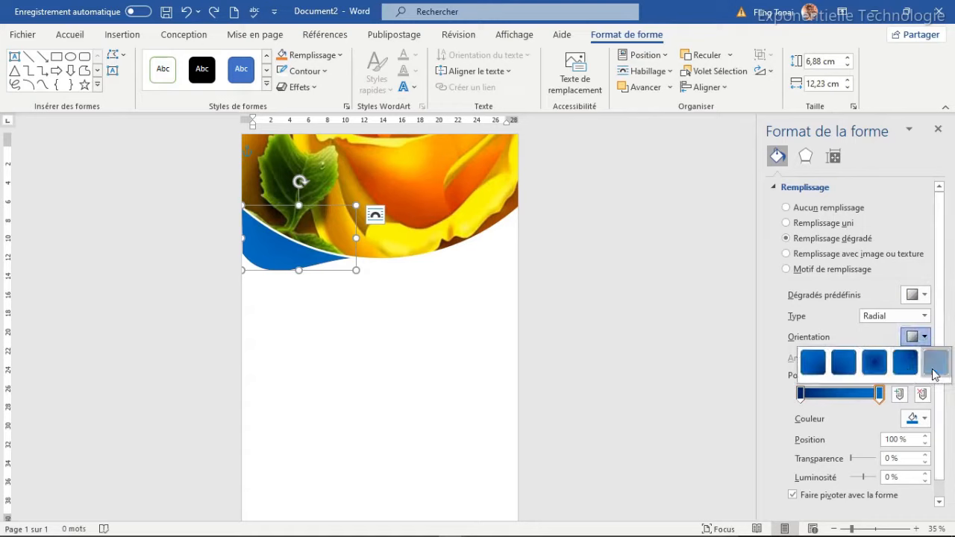
left_click(935, 362)
left_click(362, 307)
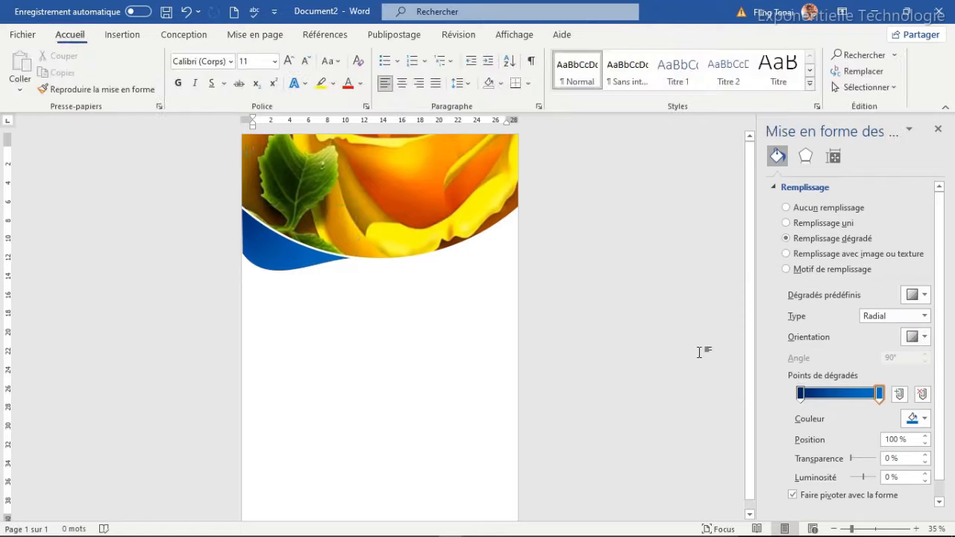
left_click(938, 129)
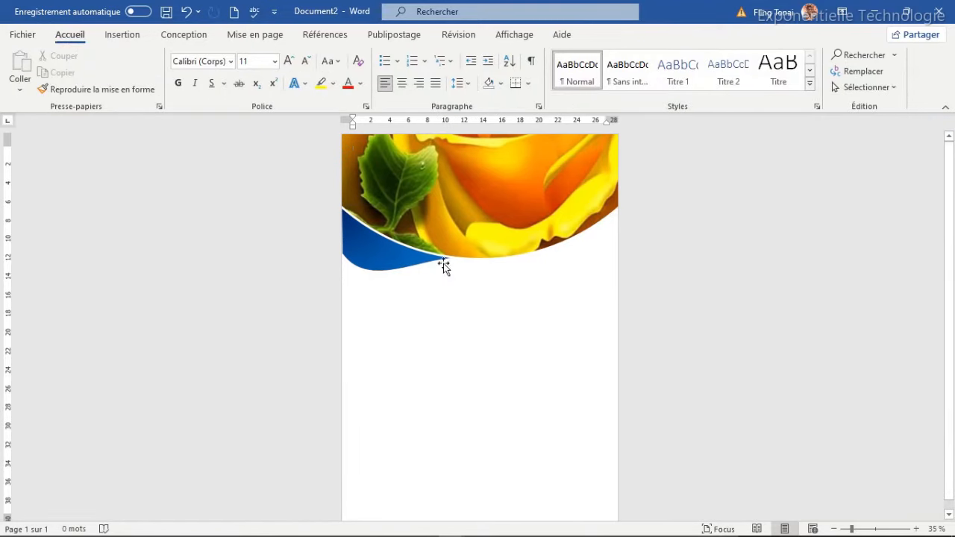
- Duplicate the blue wave shape toward the page's right side and flip the copy horizontally
left_click(397, 260)
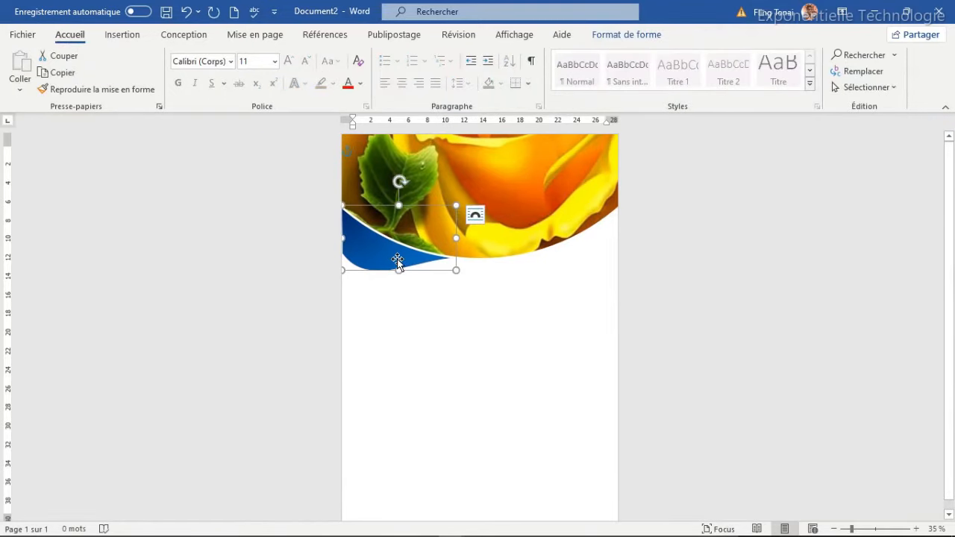
key("ctrl+z")
mouse_move(398, 260)
left_mouse_down()
mouse_move(539, 286)
mouse_move(561, 259)
left_mouse_up()
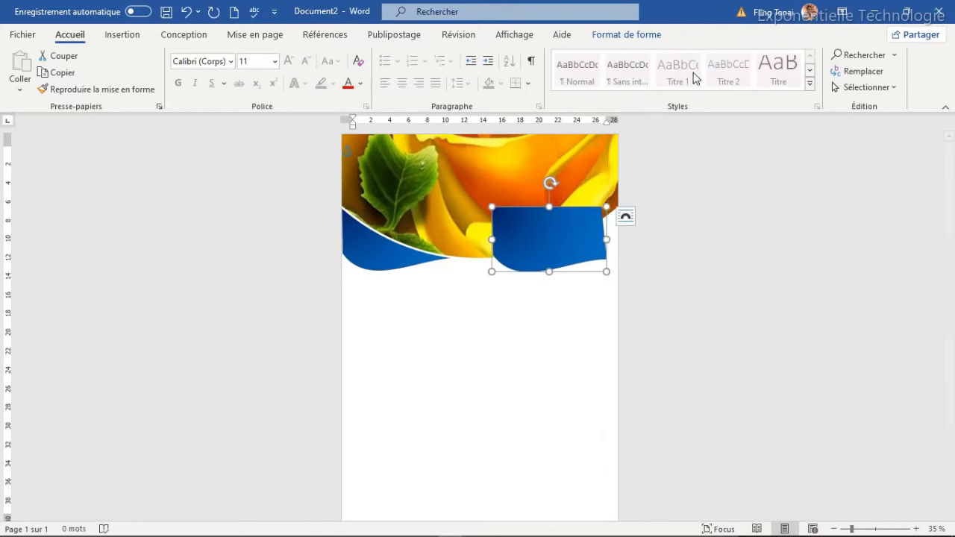
left_click(641, 35)
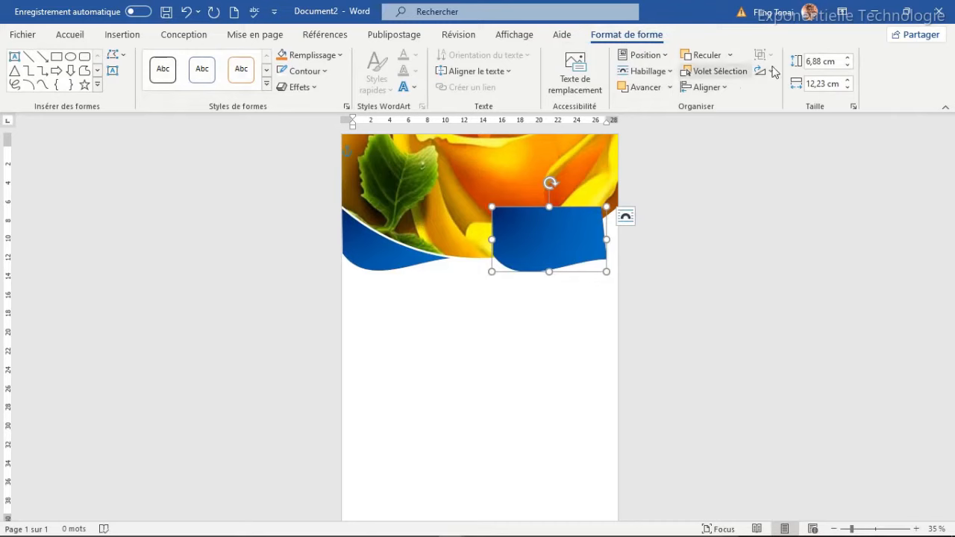
left_click(772, 71)
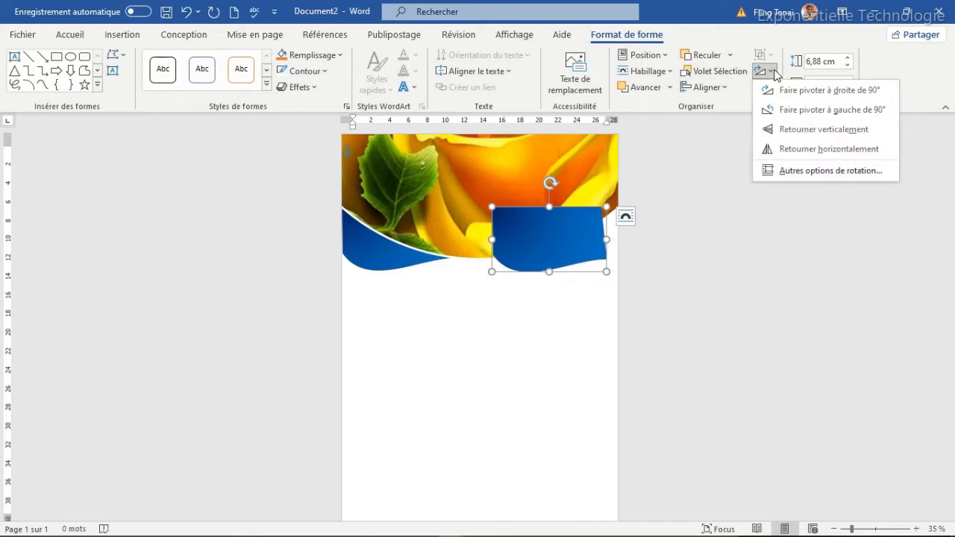
left_click(796, 150)
- Move the flipped copy under the arc's right end and send it to the back, behind the rose picture
left_click_drag(560, 252, 589, 253)
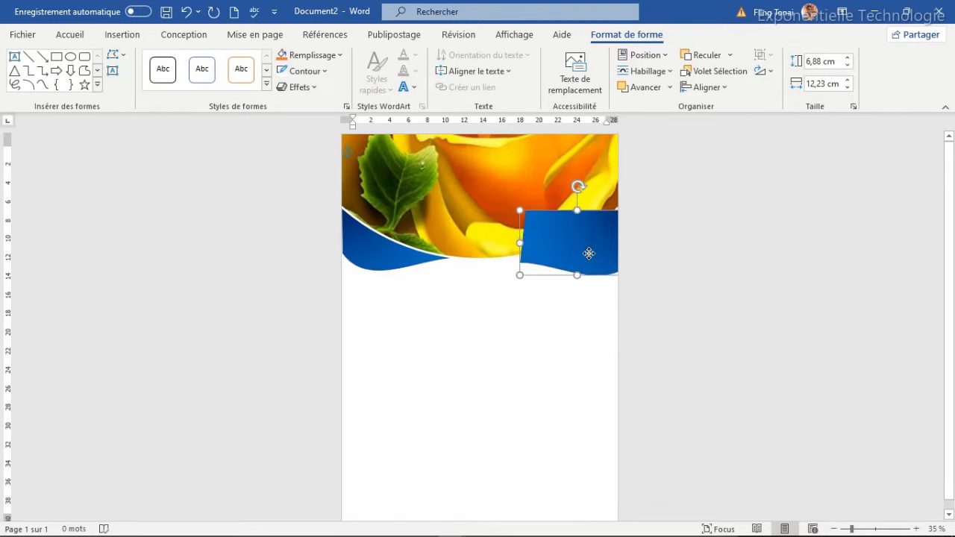
left_click(729, 55)
left_click(728, 94)
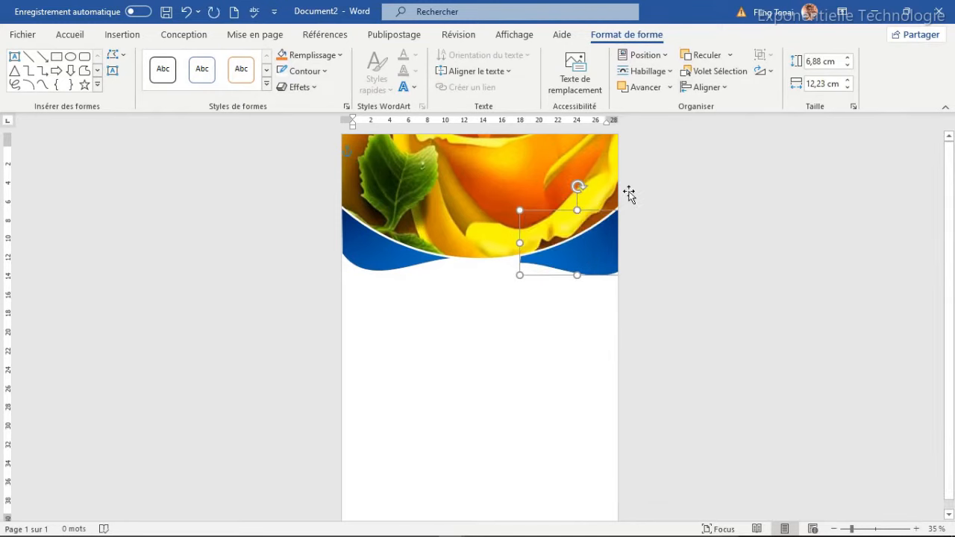
- Align the flipped wave flush with the page's right edge, level with the left wave, and fine-tune the pair's placement
left_click_drag(601, 252, 581, 244)
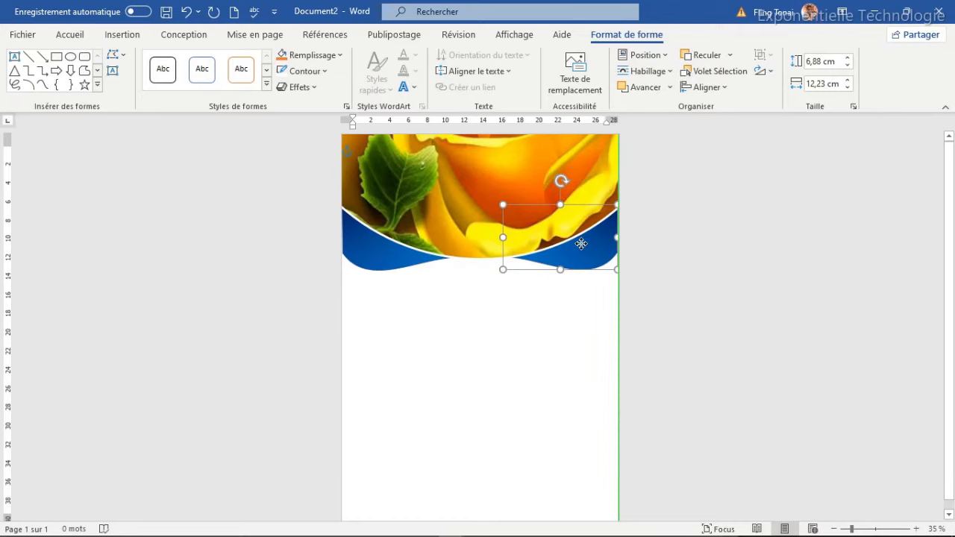
left_click(570, 287)
left_click(581, 252)
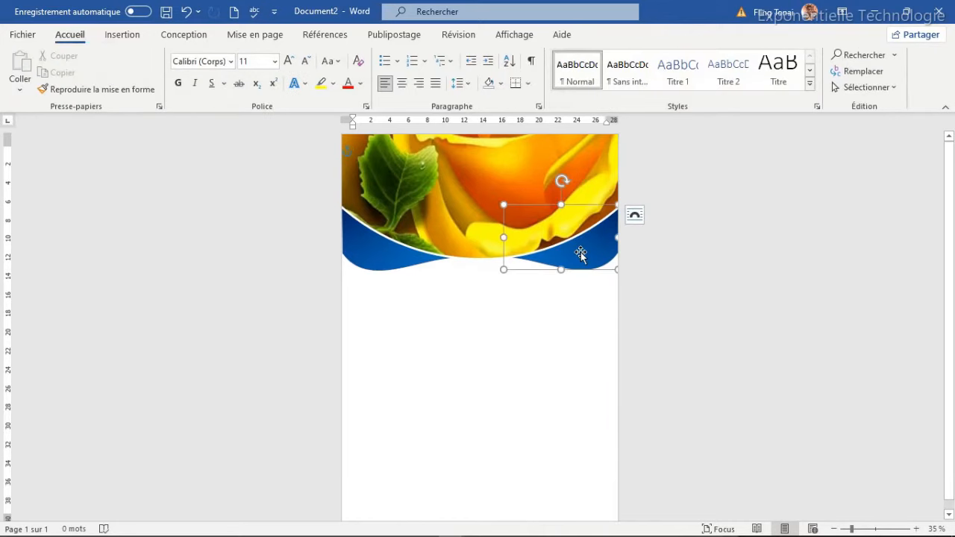
key("Down")
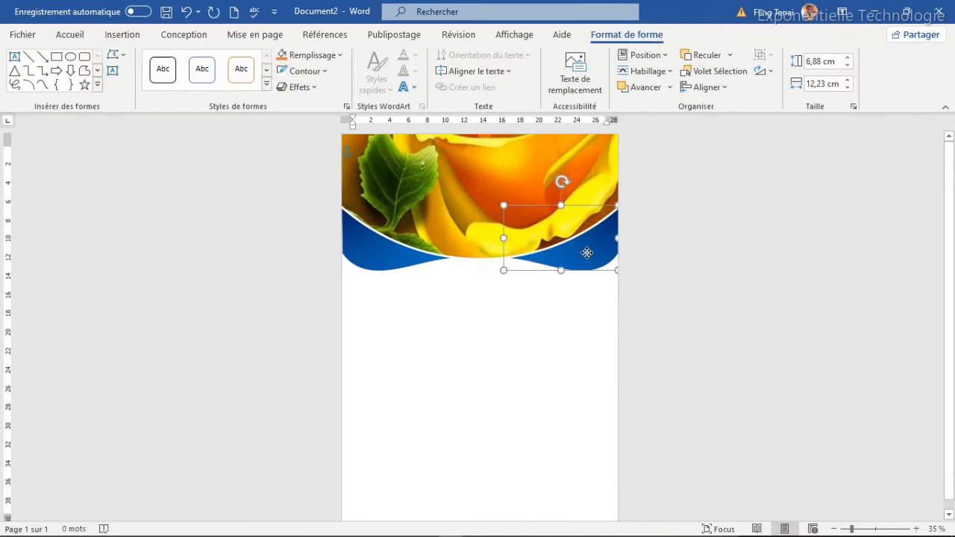
left_click_drag(587, 252, 588, 254)
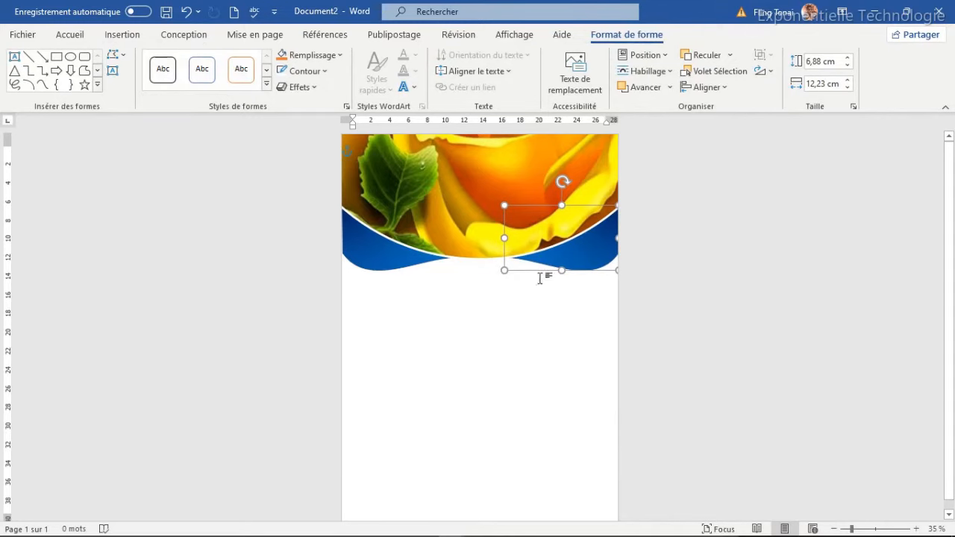
left_click(496, 288)
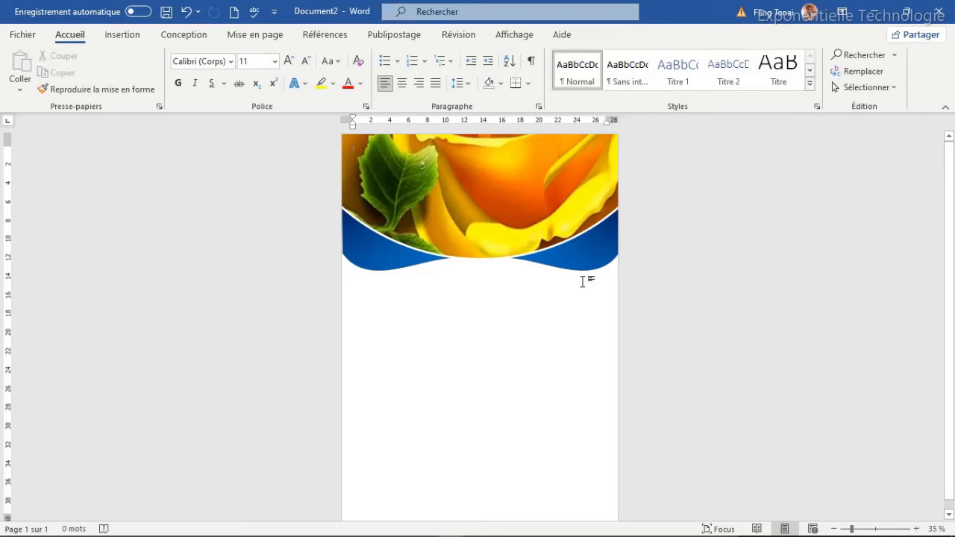
left_click(396, 265)
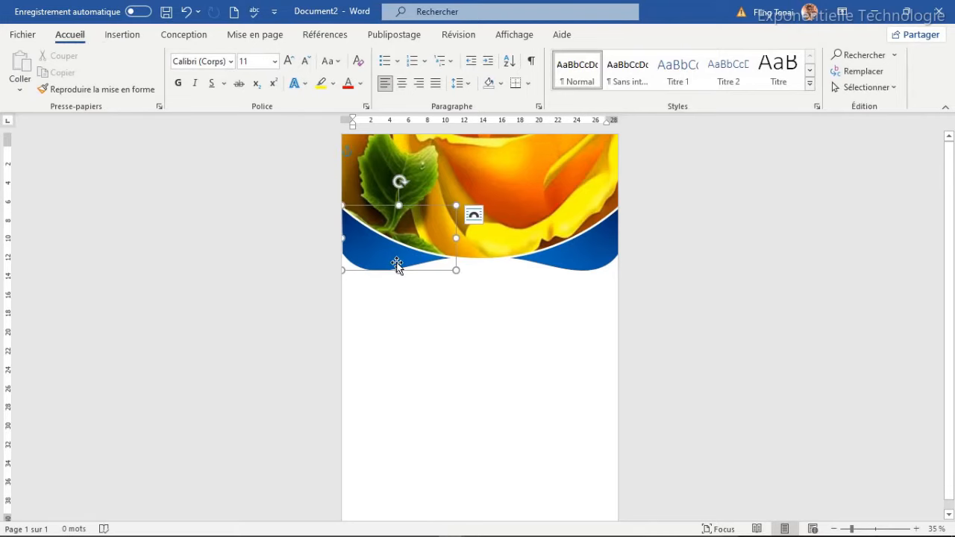
left_click(435, 288)
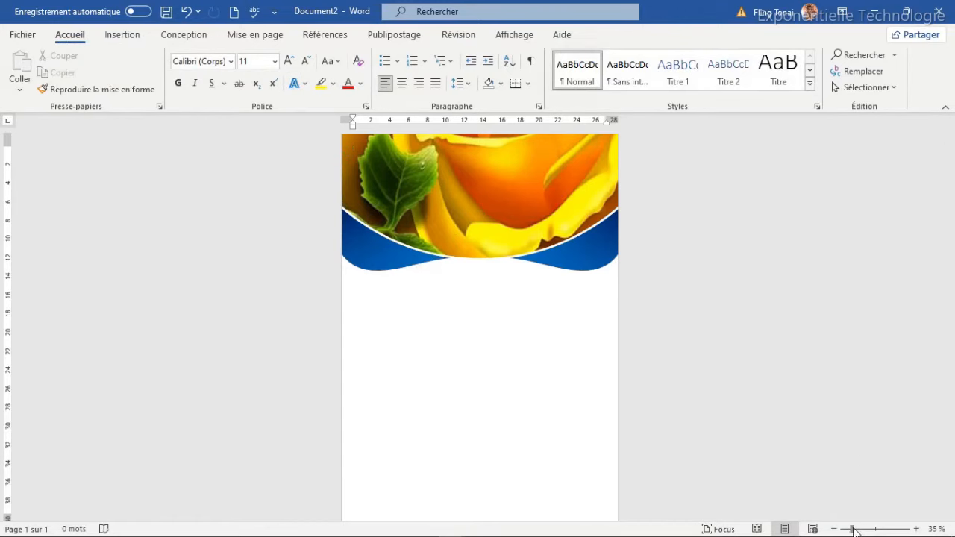
- Draw a rounded rectangle about 6.6 cm wide and 2.1 cm high at the arc's lowest point between the waves, with fully rounded ends
left_click_drag(853, 529, 857, 531)
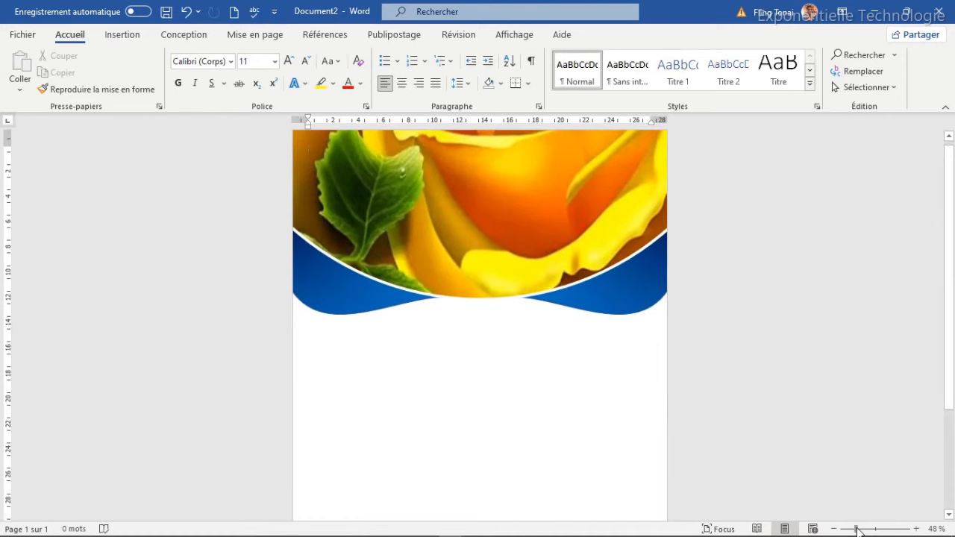
left_click(132, 38)
left_click(215, 57)
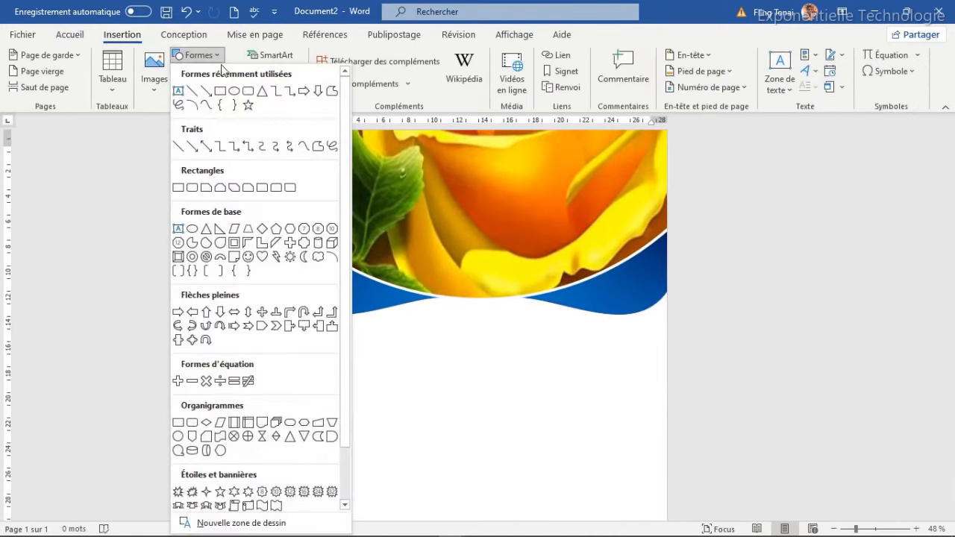
left_click(248, 91)
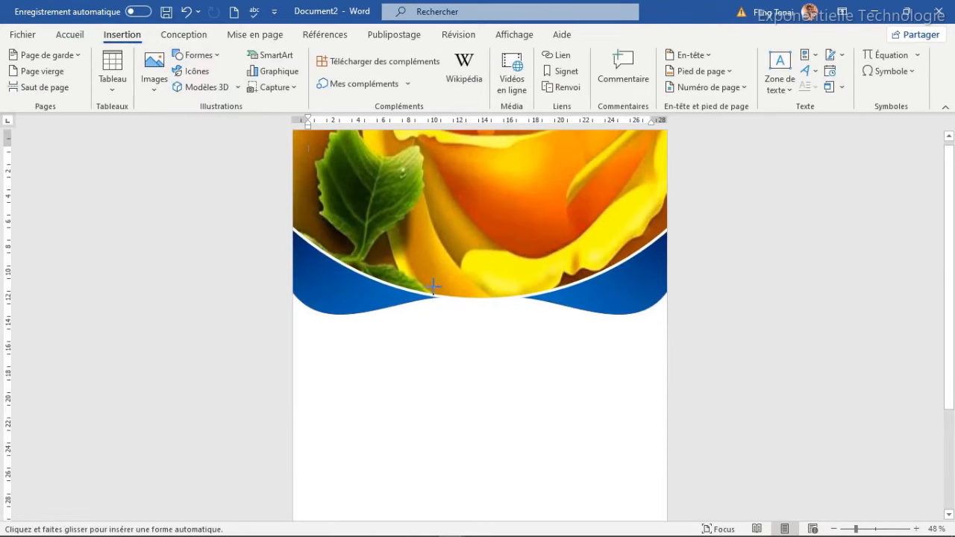
left_click_drag(439, 288, 523, 310)
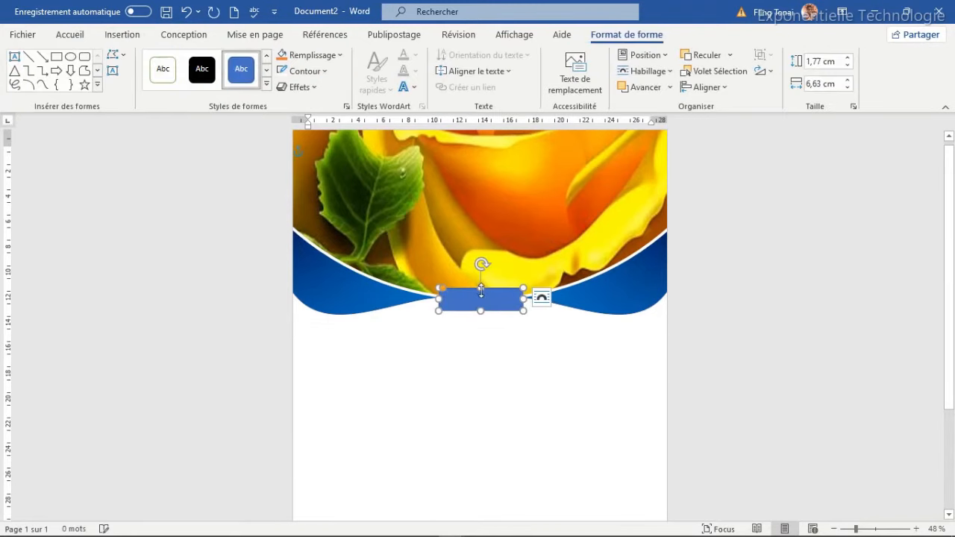
left_click_drag(480, 287, 495, 301)
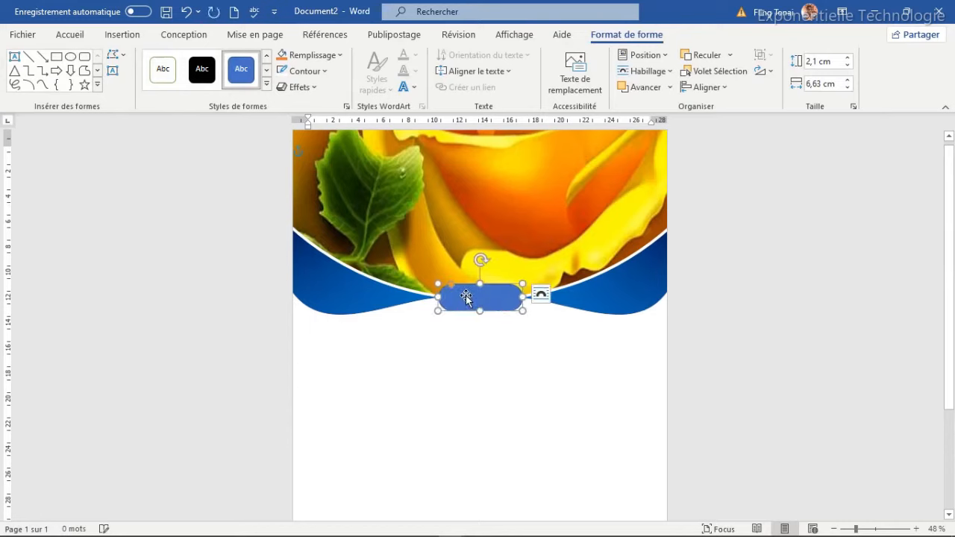
- Give the rounded rectangle a white outline with a 6 pt thickness
left_click(323, 72)
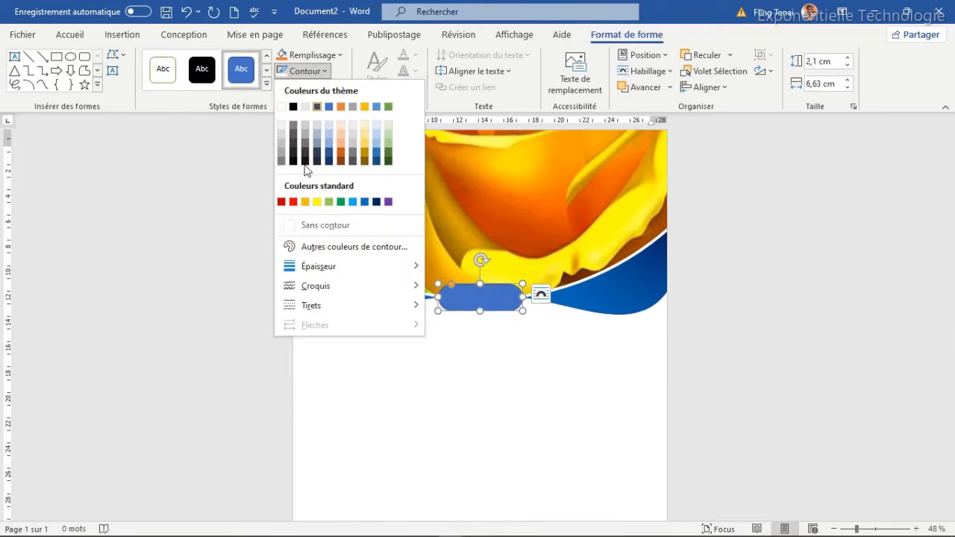
left_click(281, 106)
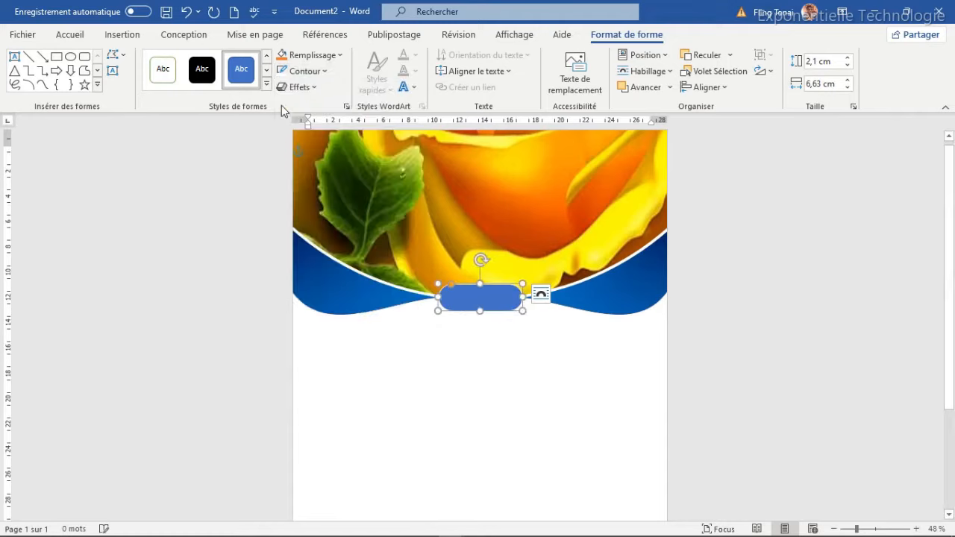
left_click(321, 72)
mouse_move(387, 264)
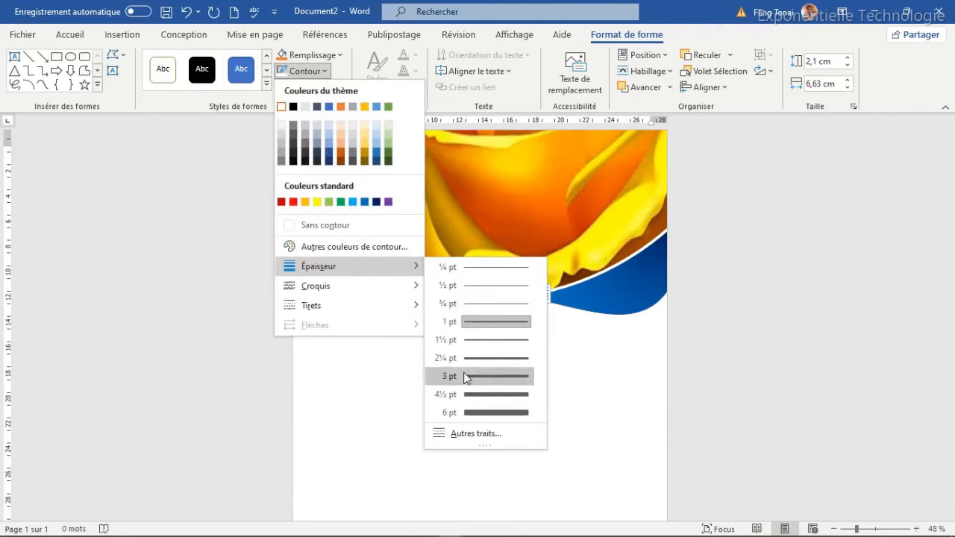
left_click(473, 412)
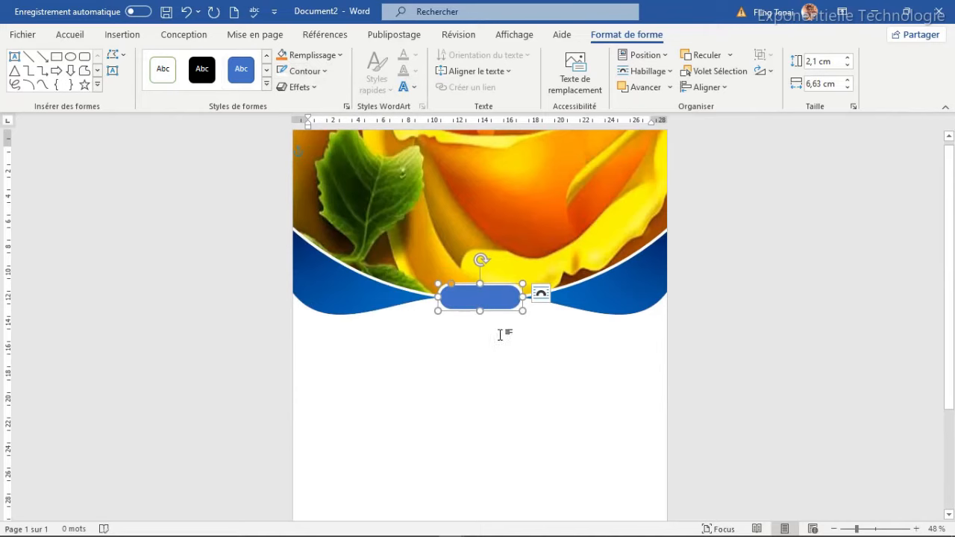
- Fill the rounded rectangle with the standard green and deselect it
left_click(339, 55)
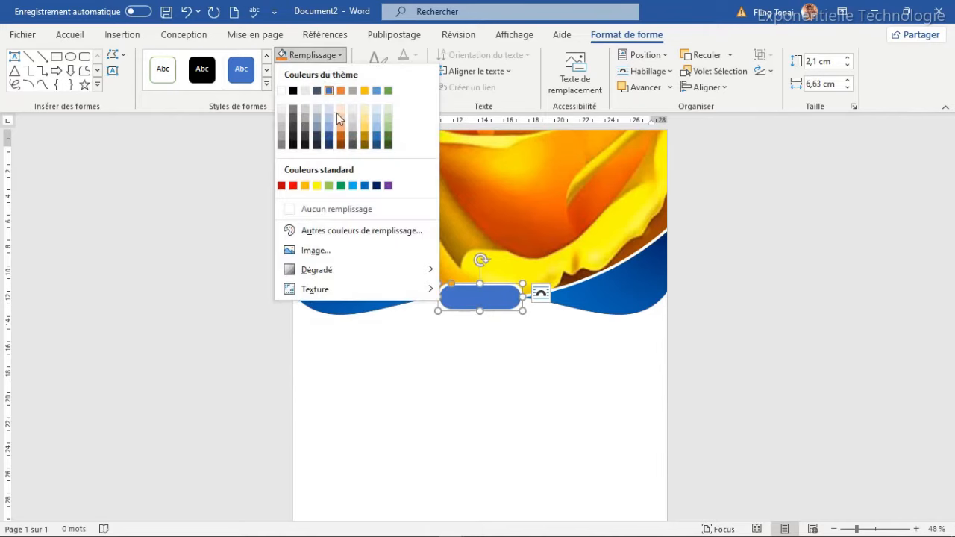
left_click(341, 185)
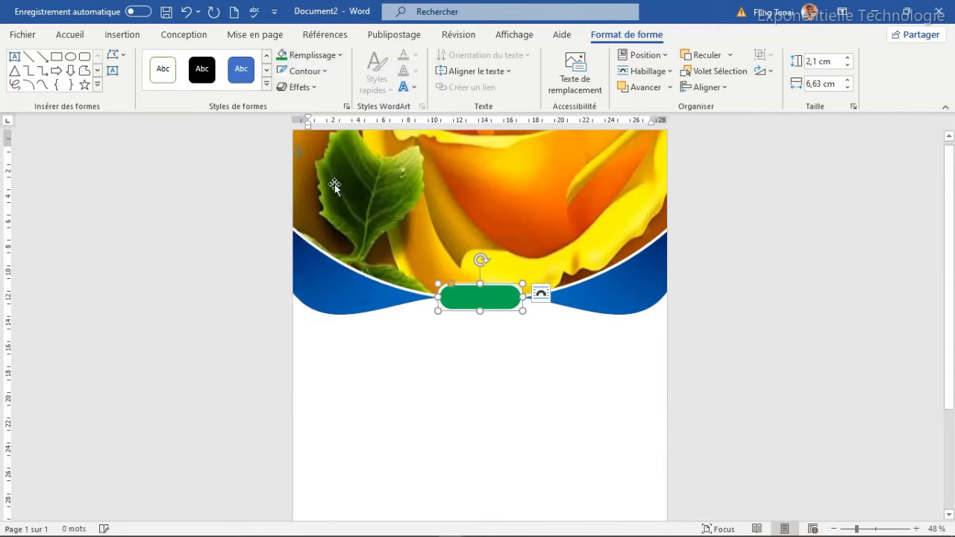
left_click(113, 71)
left_click(503, 354)
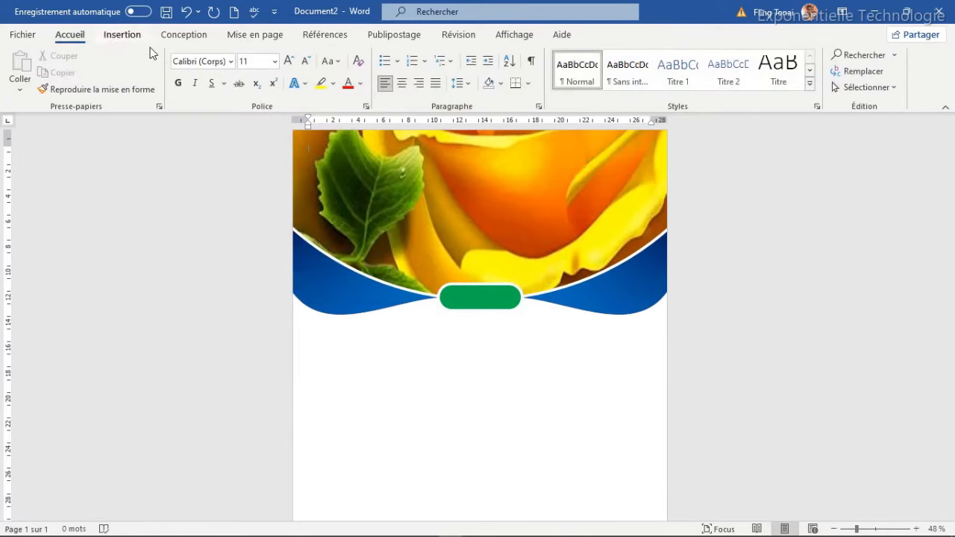
- Add a small text box below the green rounded shape, about 1.3 cm wide and 2.5 cm high, containing "2023"
left_click(122, 35)
left_click(199, 55)
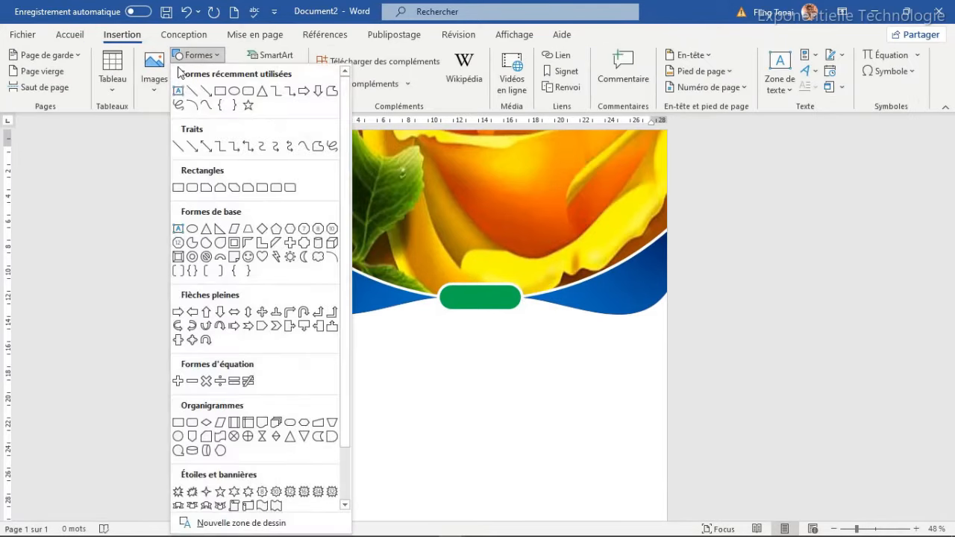
left_click(180, 91)
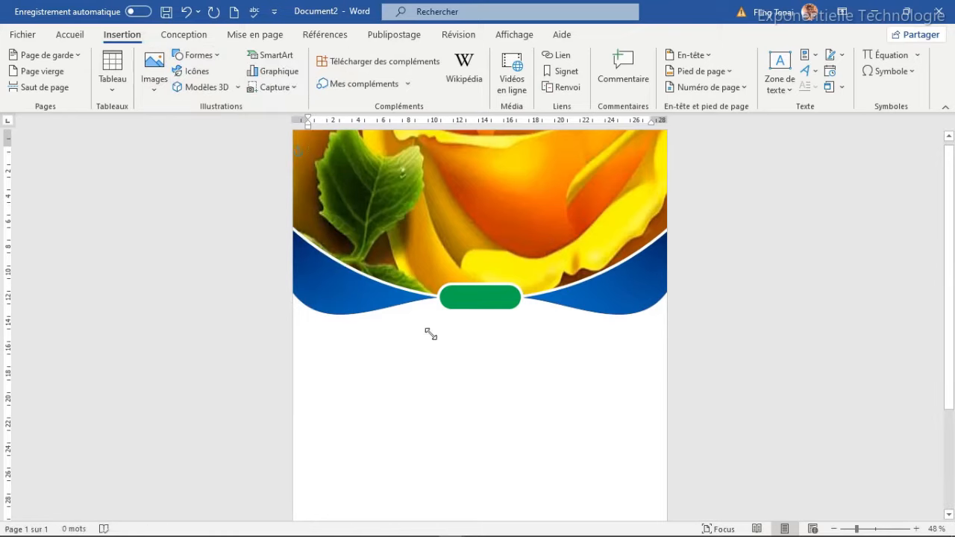
left_click_drag(430, 334, 441, 365)
type("2023")
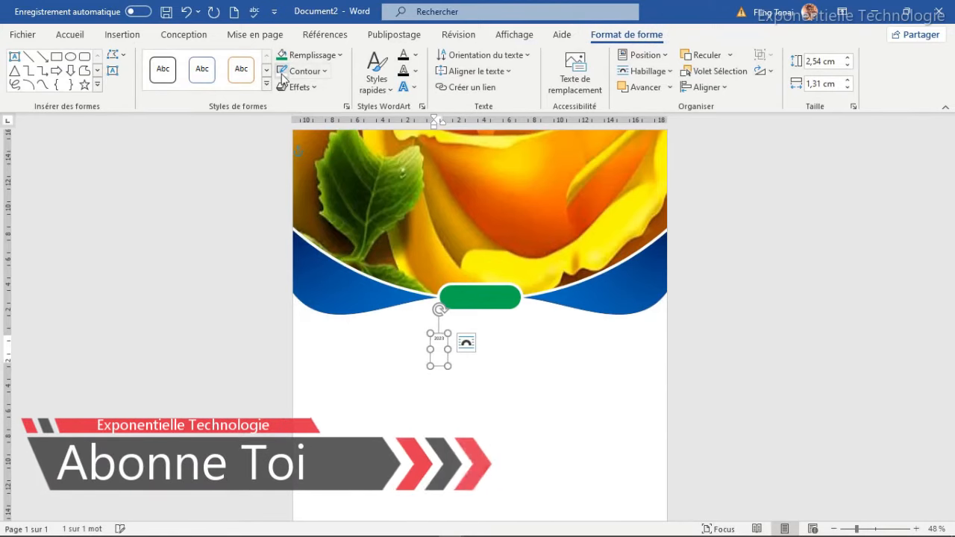
- Remove both the outline and the fill from the 2023 text box
left_click(317, 74)
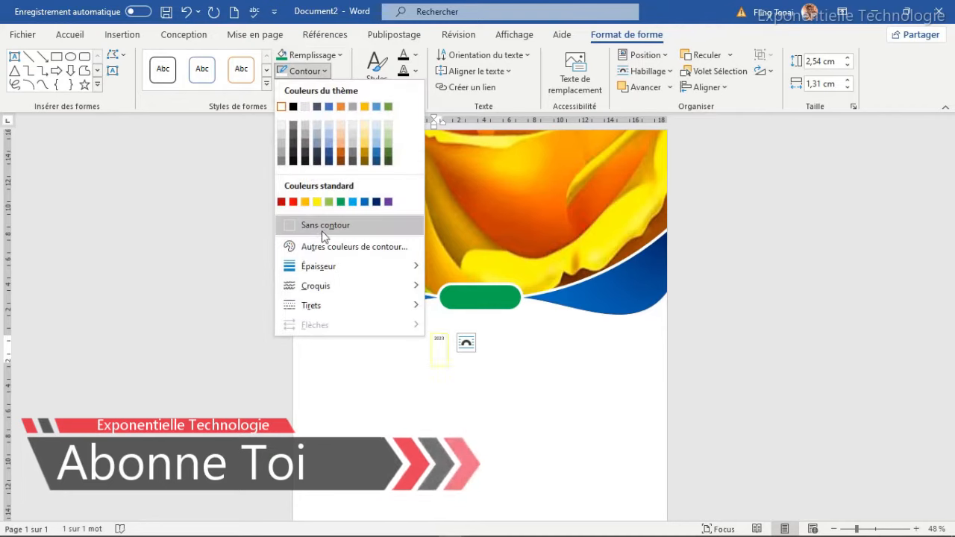
left_click(322, 223)
left_click(341, 56)
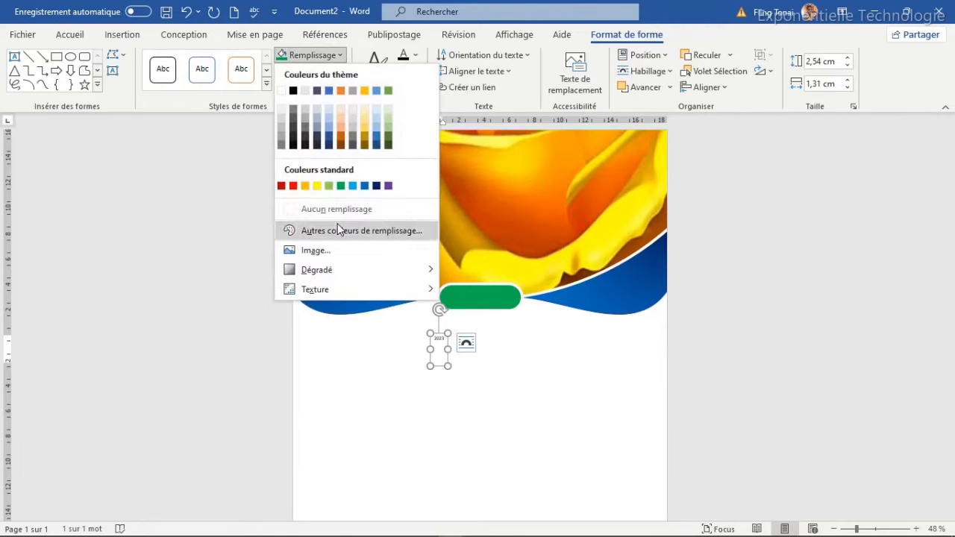
left_click(317, 212)
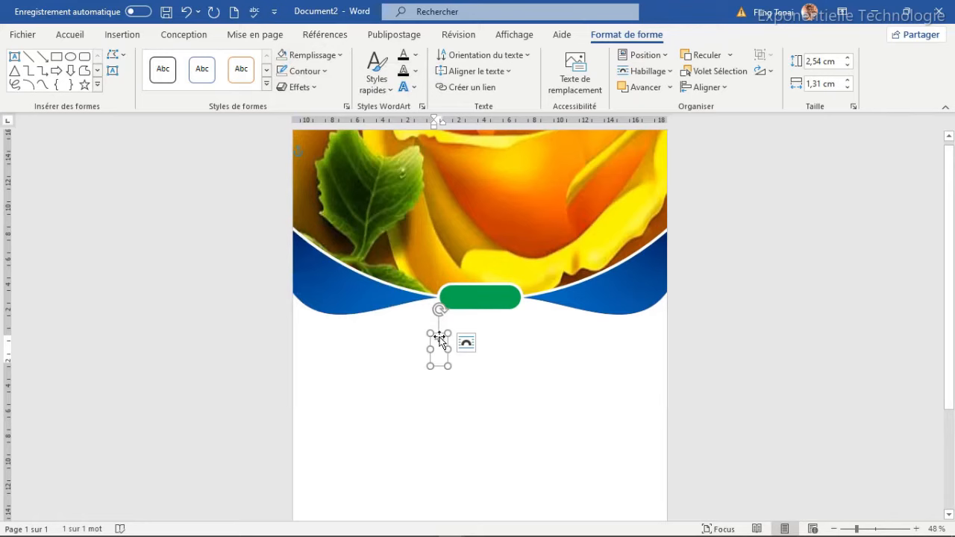
- Format the 2023 text in Arial Black at size 48
left_click(442, 338)
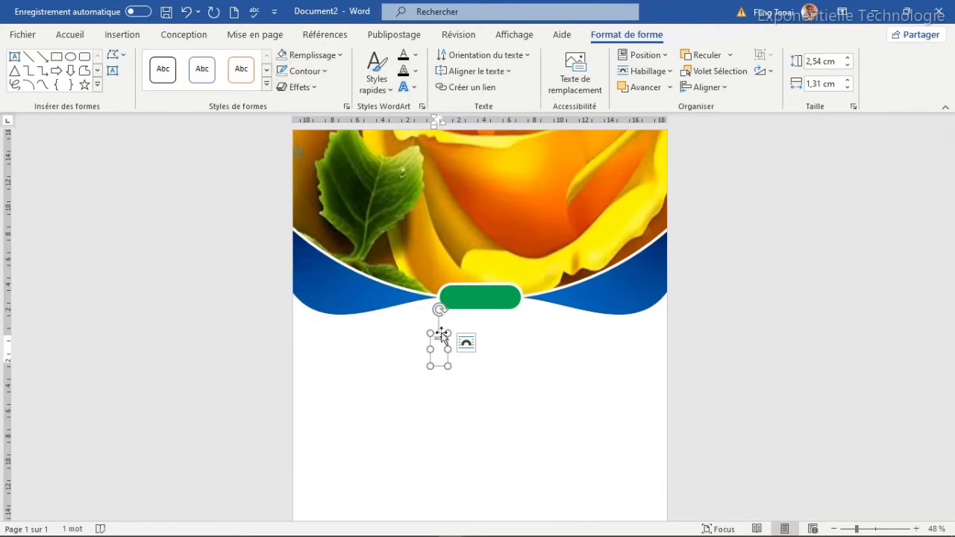
left_click(442, 337)
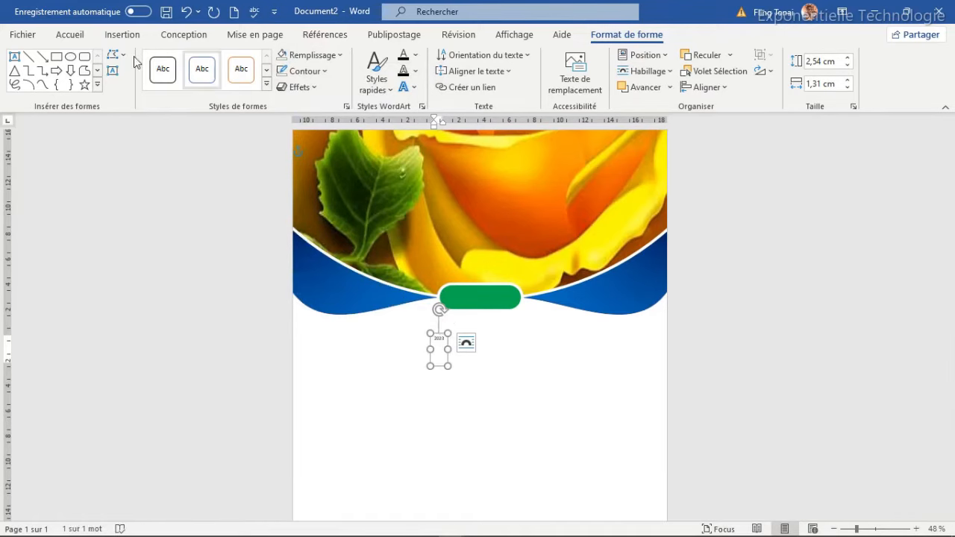
left_click(70, 36)
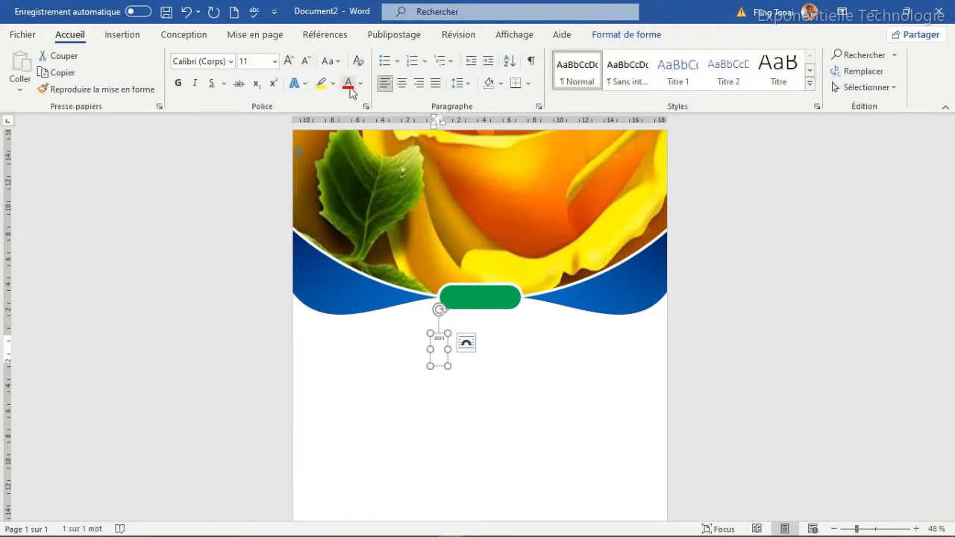
left_click(231, 61)
left_click(215, 201)
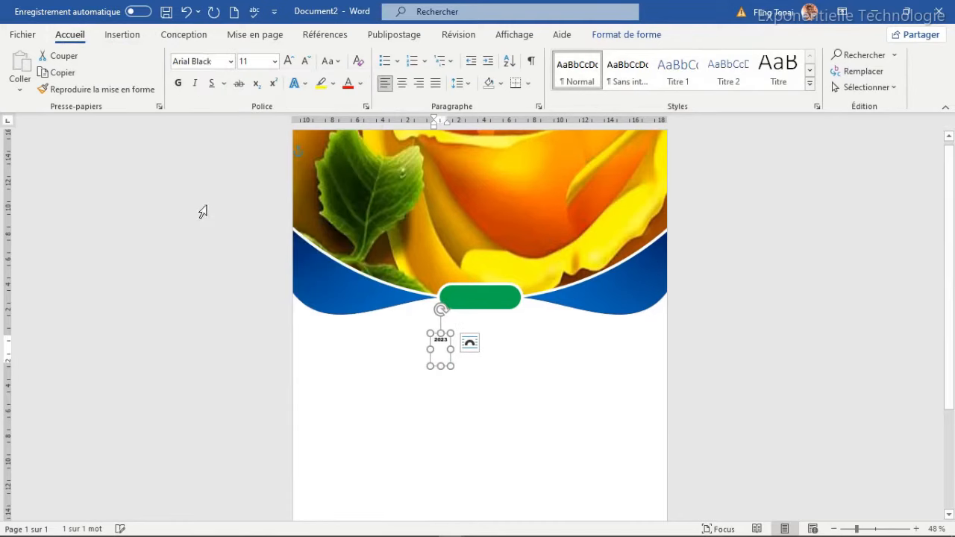
left_click(256, 68)
type("48")
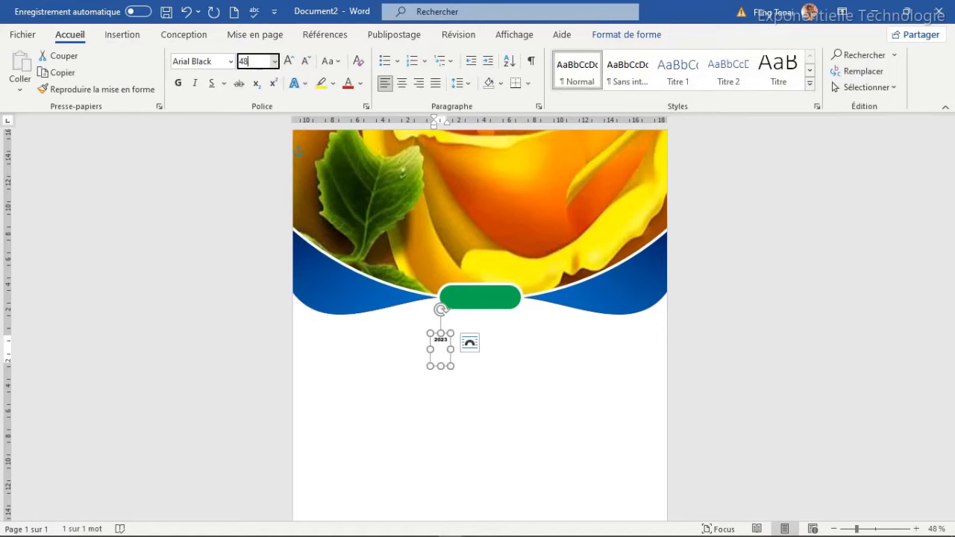
key("Return")
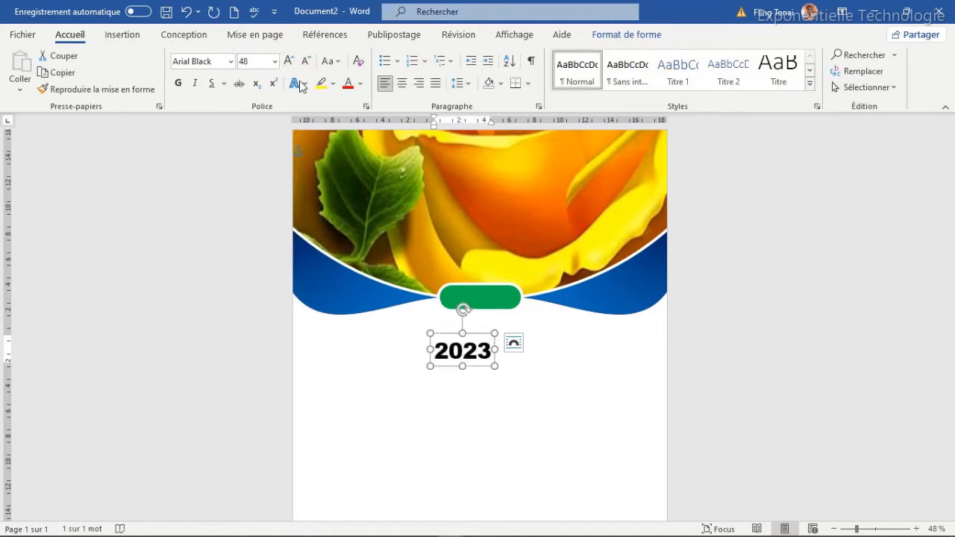
- Color the 2023 text white and move its text box onto the center of the green rounded shape
left_click(361, 87)
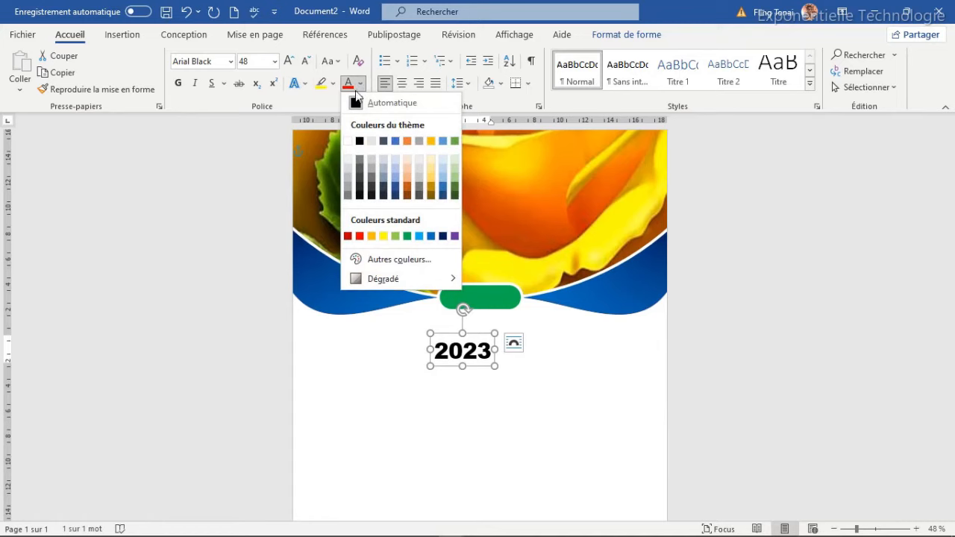
left_click(348, 141)
left_click_drag(476, 334, 496, 280)
left_click(536, 374)
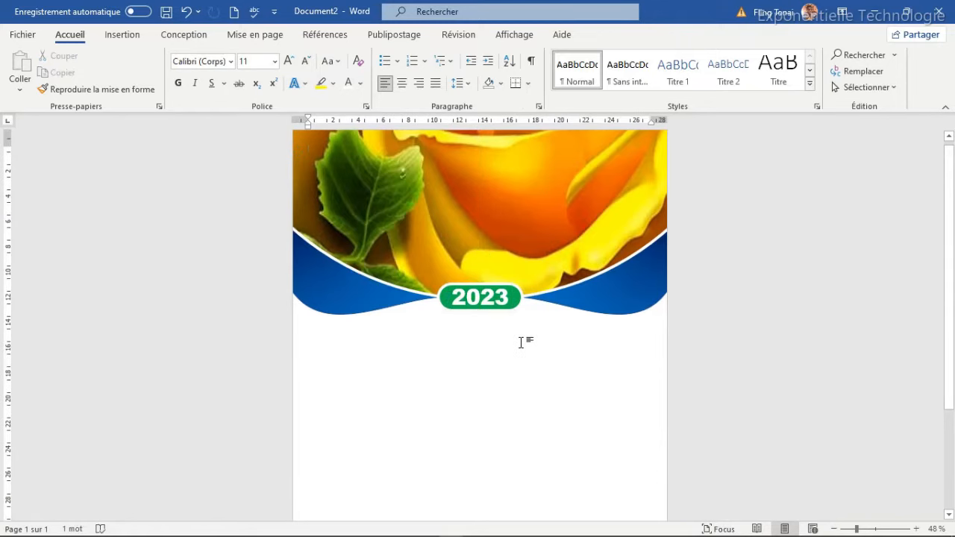
- Insert a table with 23 columns and 34 rows on the blank page area below the picture header
mouse_move(856, 529)
left_mouse_down()
mouse_move(845, 529)
mouse_move(857, 530)
left_mouse_up()
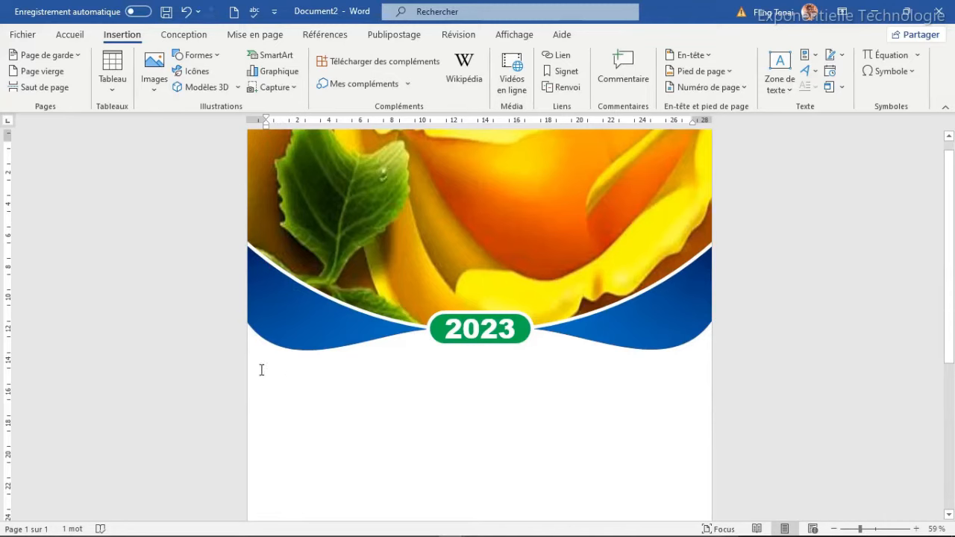
left_click(112, 82)
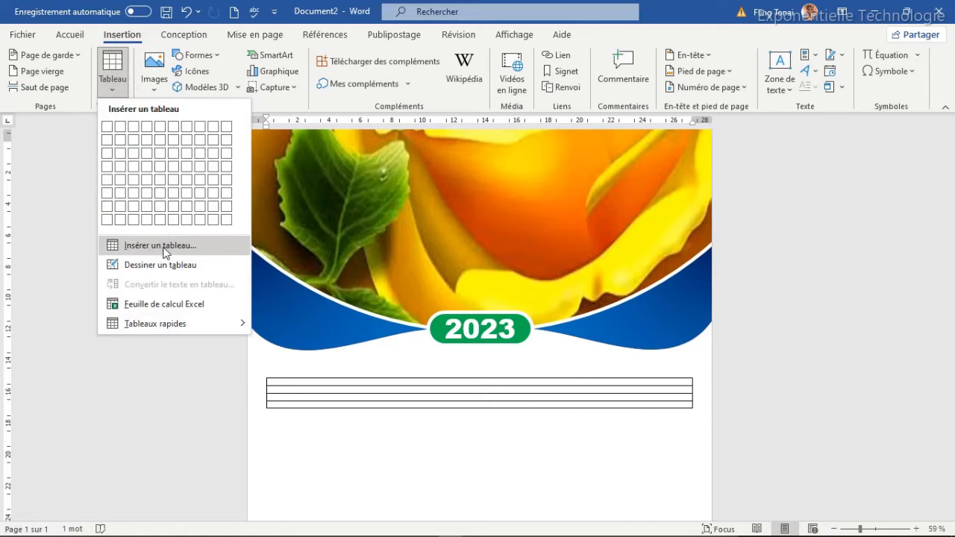
left_click(160, 245)
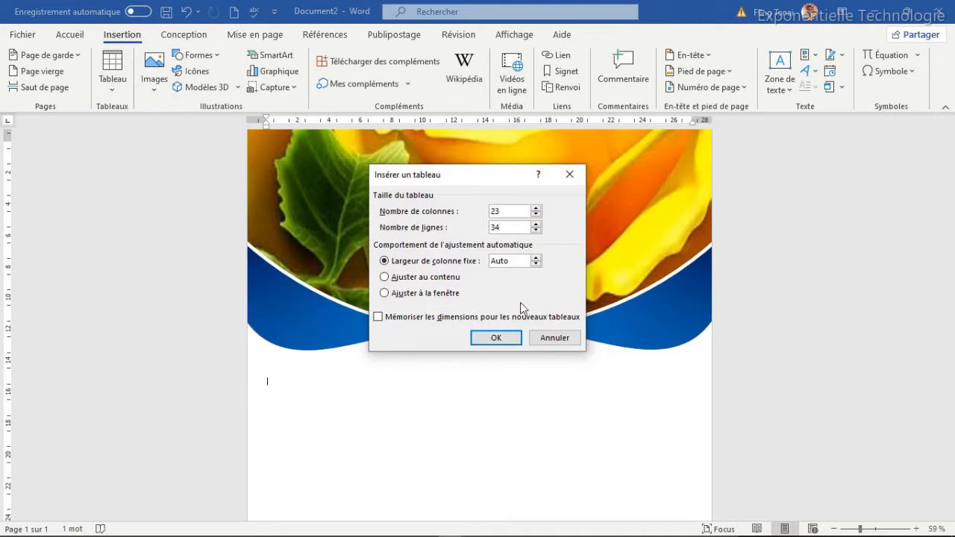
left_click(495, 338)
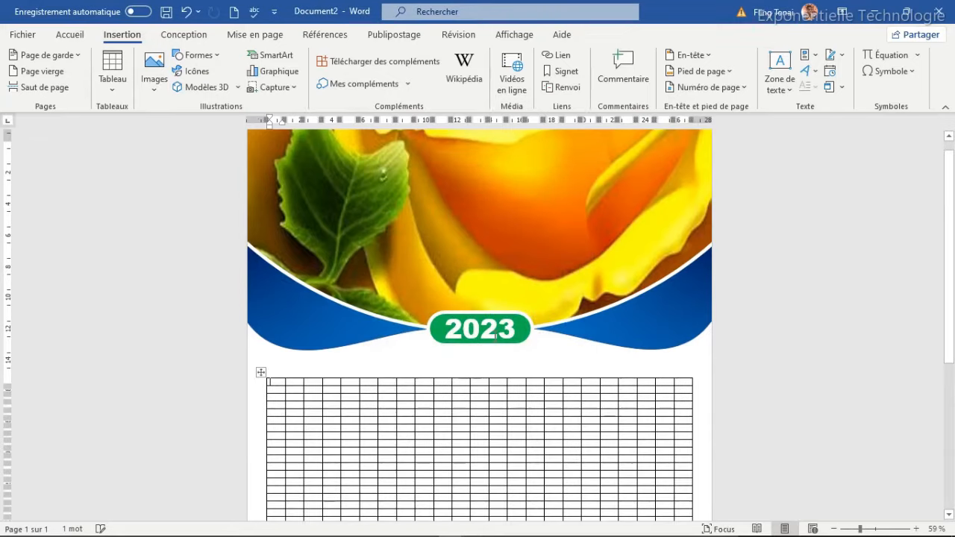
- Merge the first seven cells of the table's top row into one cell
left_click_drag(952, 227, 947, 342)
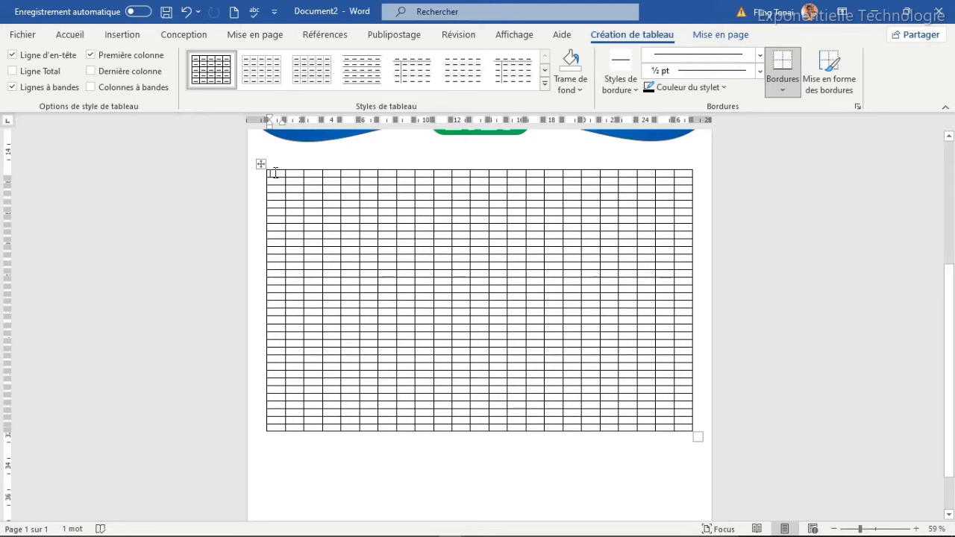
left_click_drag(276, 173, 383, 172)
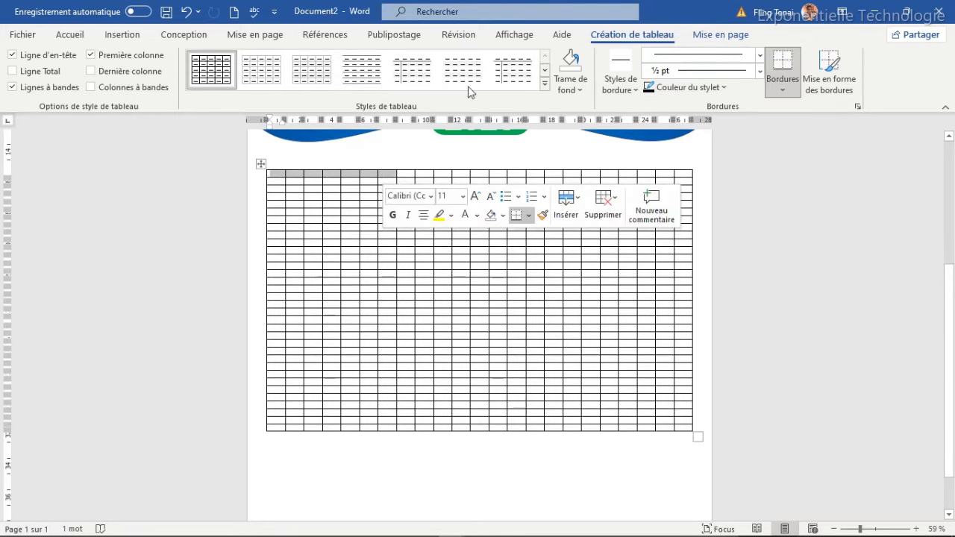
left_click(714, 36)
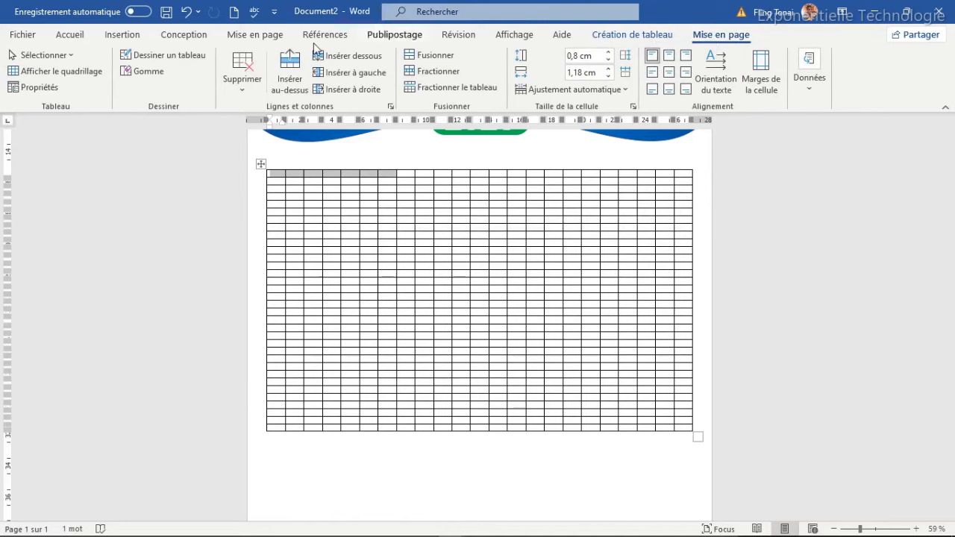
left_click(431, 58)
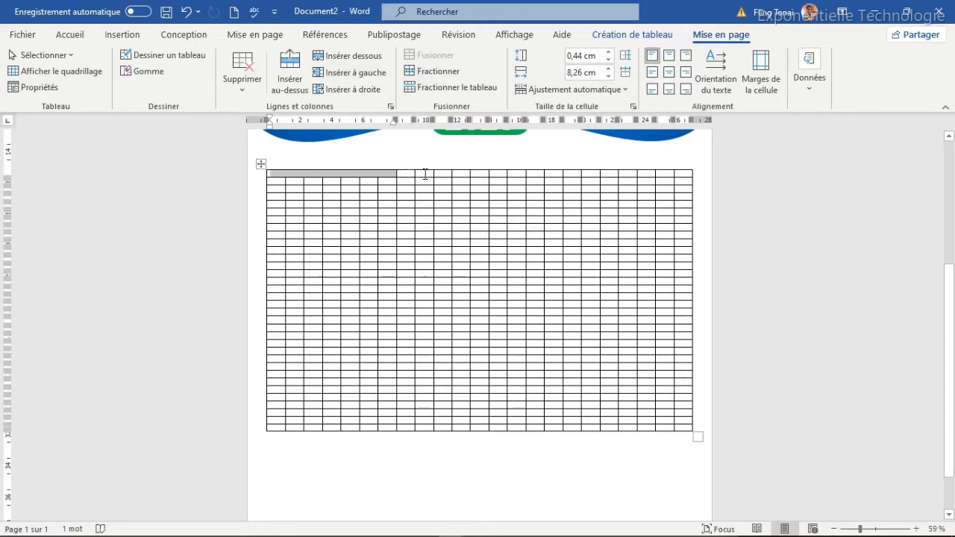
- Merge the top-row cells of columns 9 to 15 into one cell and those of columns 17 to 23 into another
left_click_drag(425, 173, 530, 177)
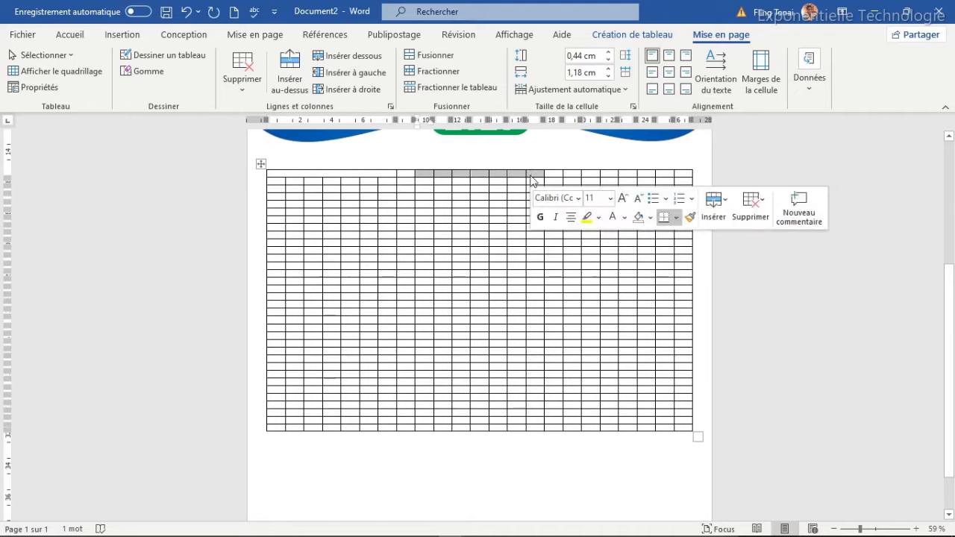
left_click(438, 60)
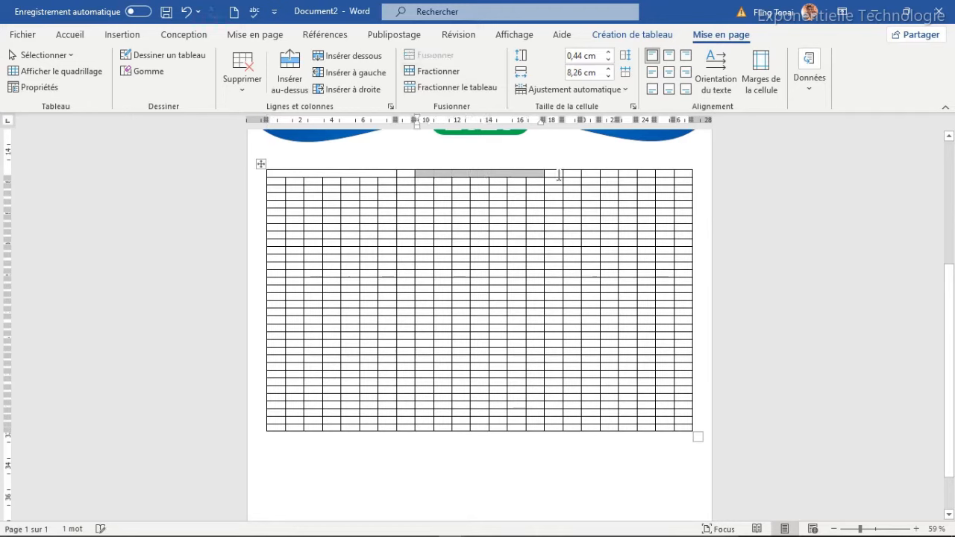
left_click_drag(571, 174, 678, 171)
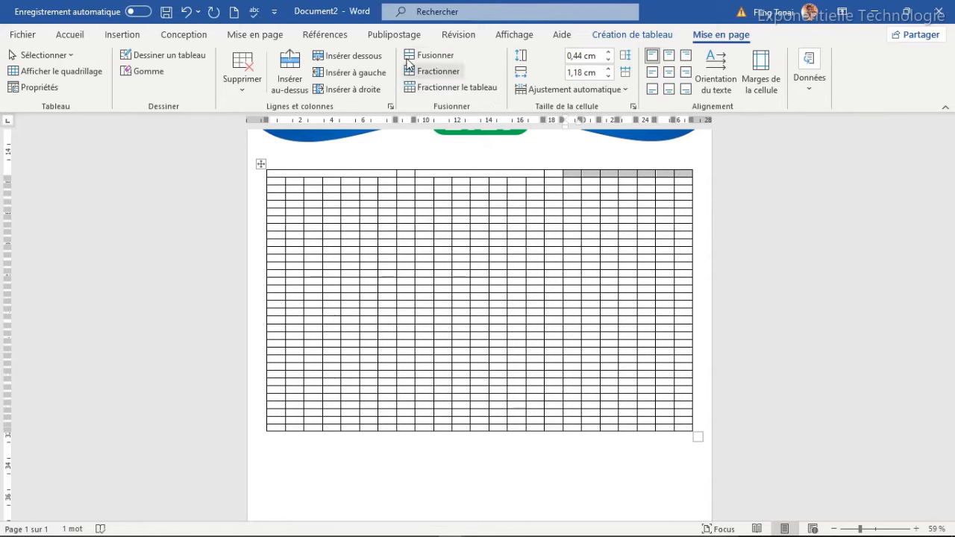
left_click(419, 58)
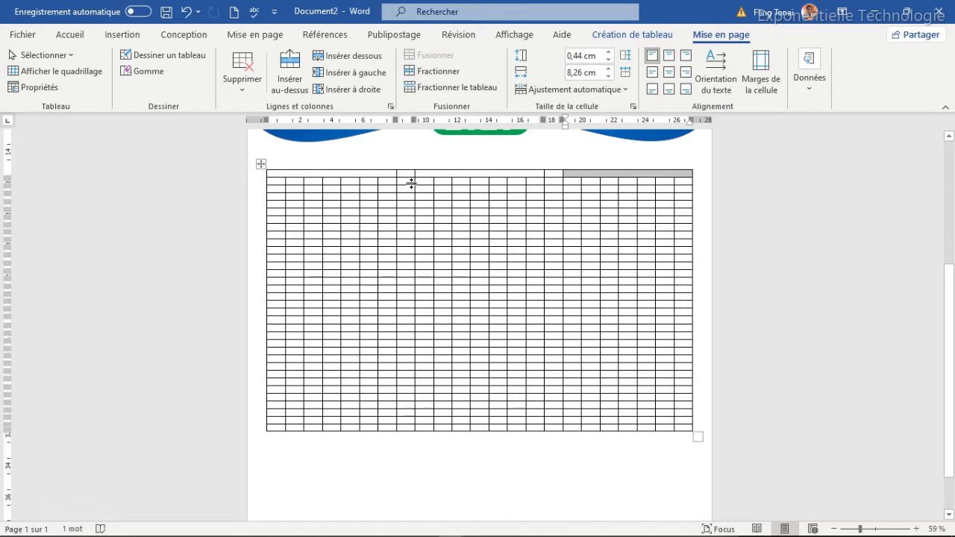
left_click_drag(403, 171, 388, 336)
left_click_drag(403, 432, 405, 433)
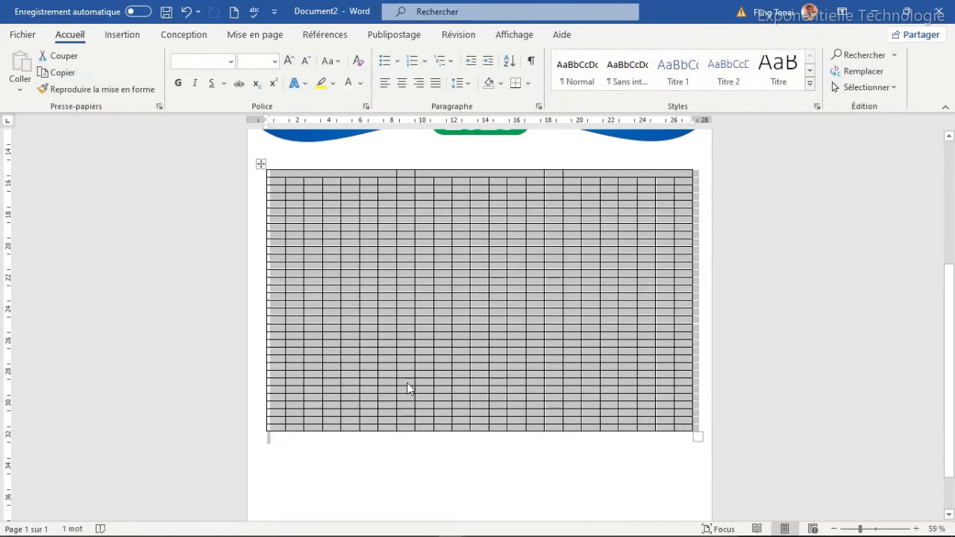
left_click(403, 432)
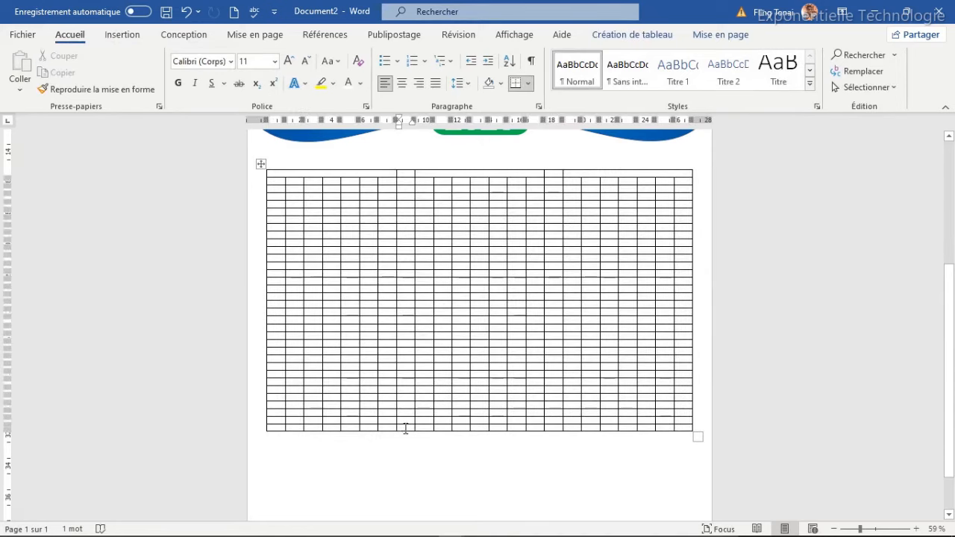
- Merge all cells of column 8 into one full-height cell, and do the same for column 16
left_click_drag(405, 424, 410, 174)
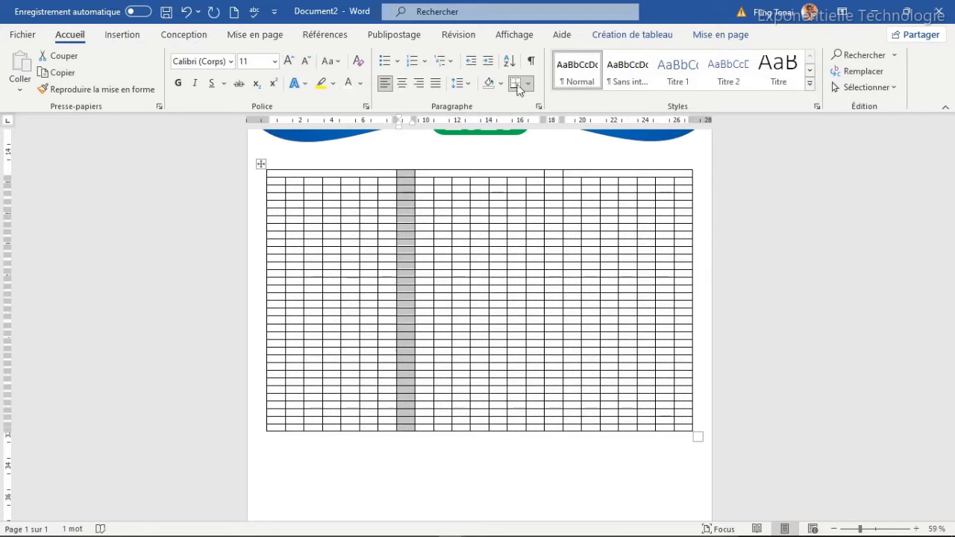
left_click(731, 35)
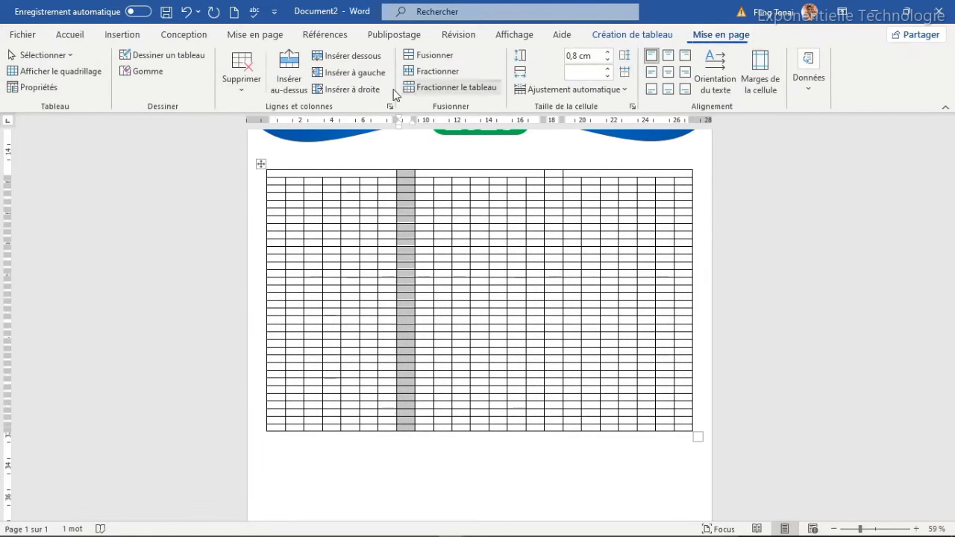
left_click(436, 60)
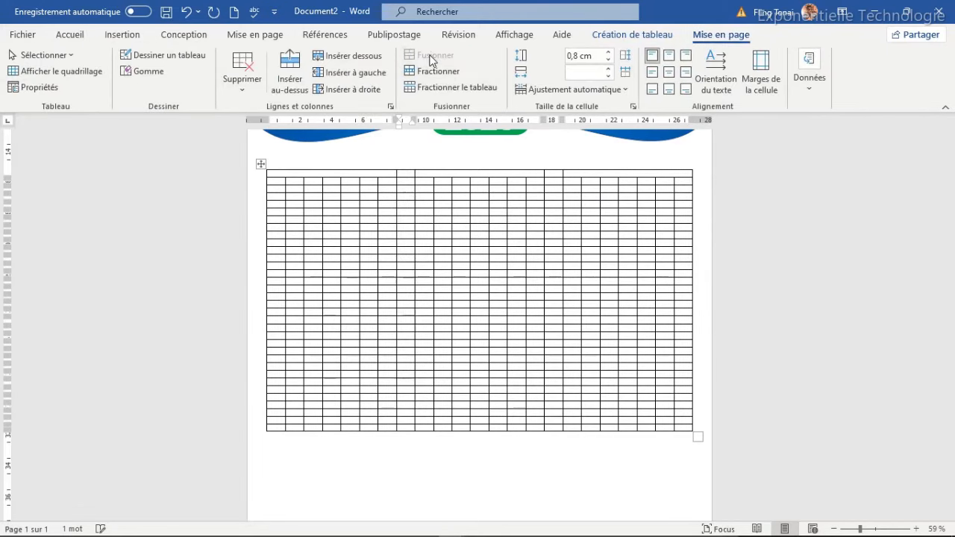
left_click(452, 183)
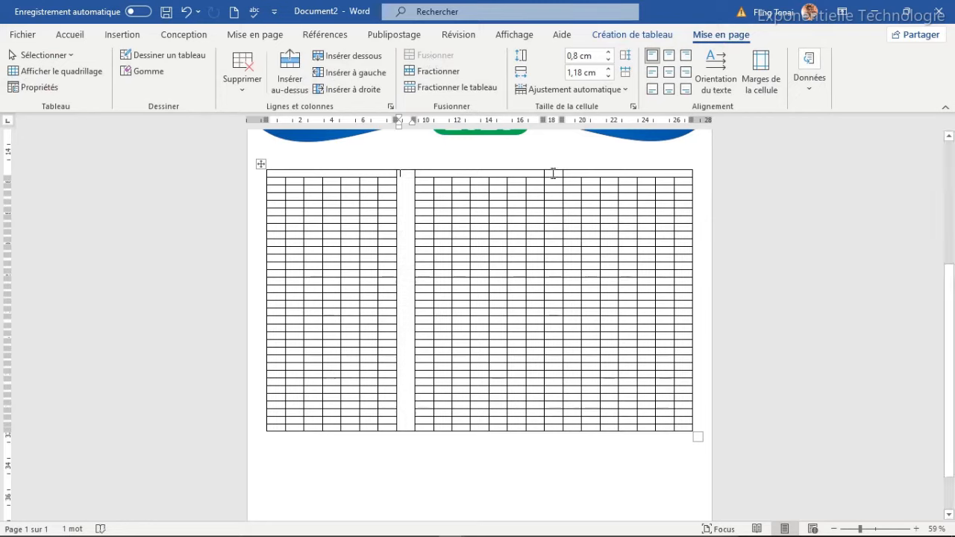
left_click_drag(551, 174, 554, 427)
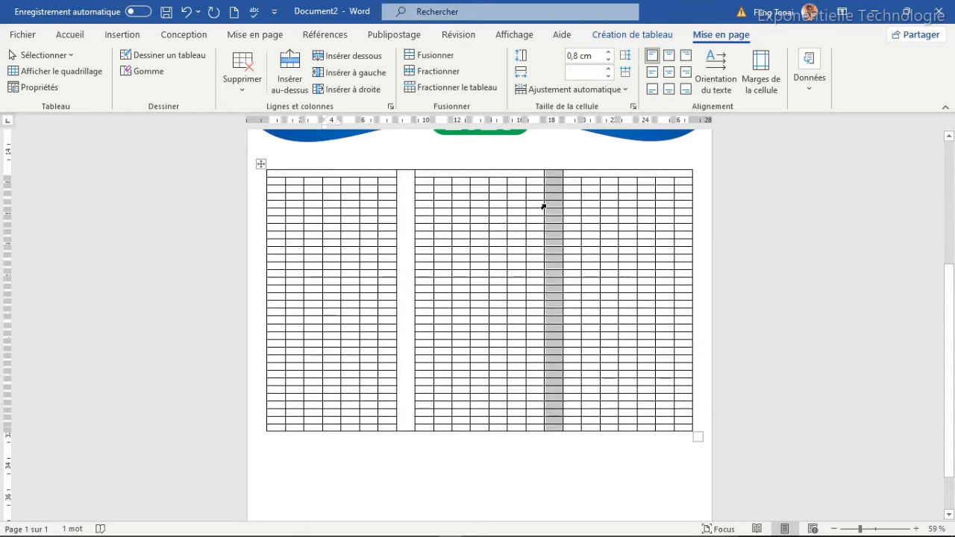
left_click(437, 63)
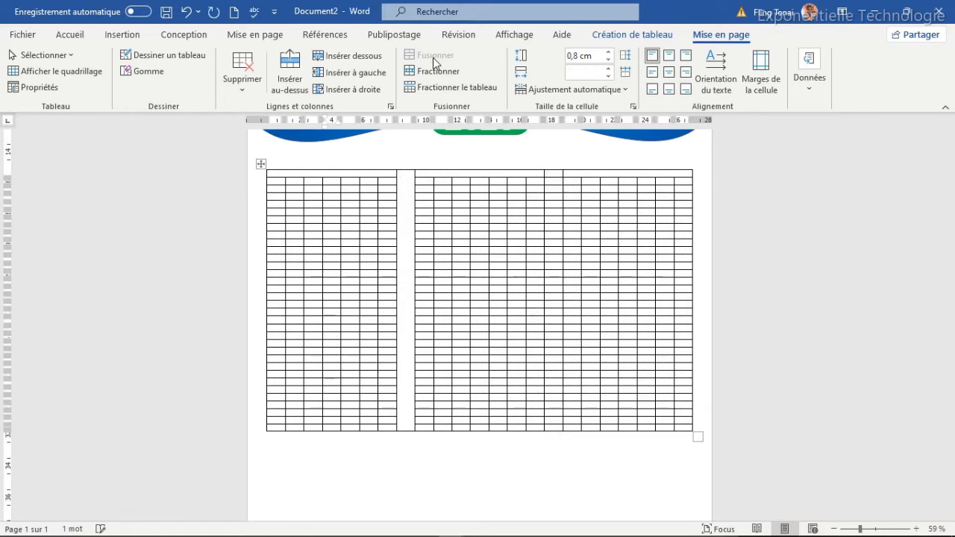
- Remove the bottom and top borders from the merged separator cell between the first and second column blocks
left_click(400, 179)
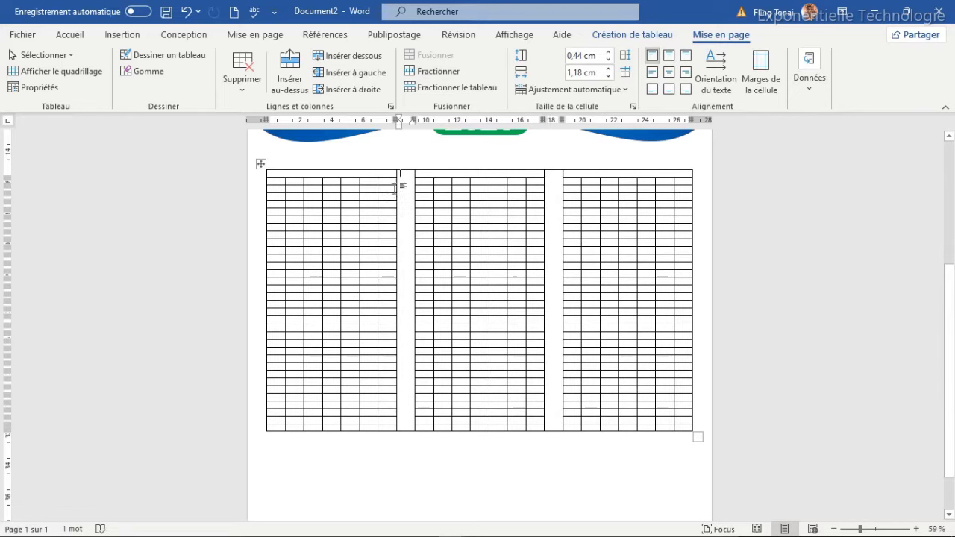
left_click(72, 35)
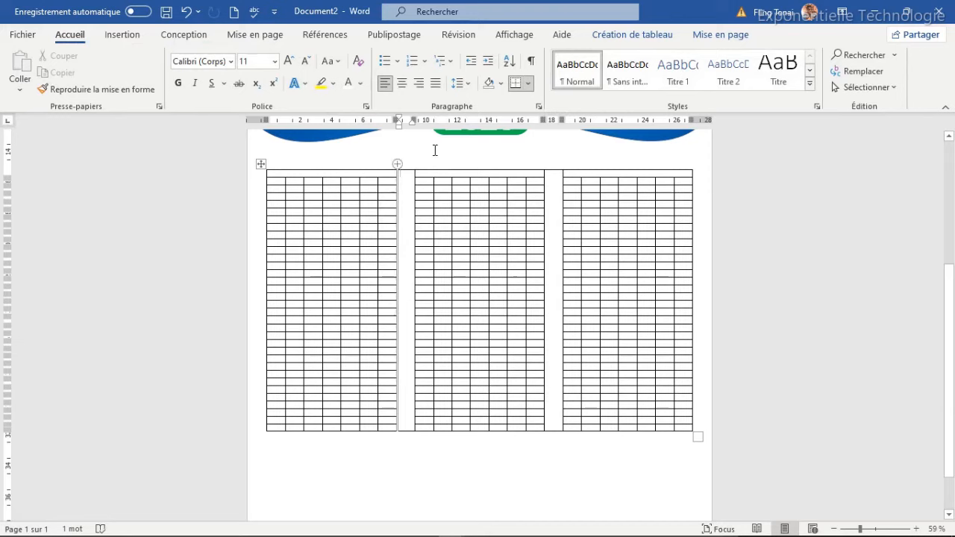
left_click(529, 85)
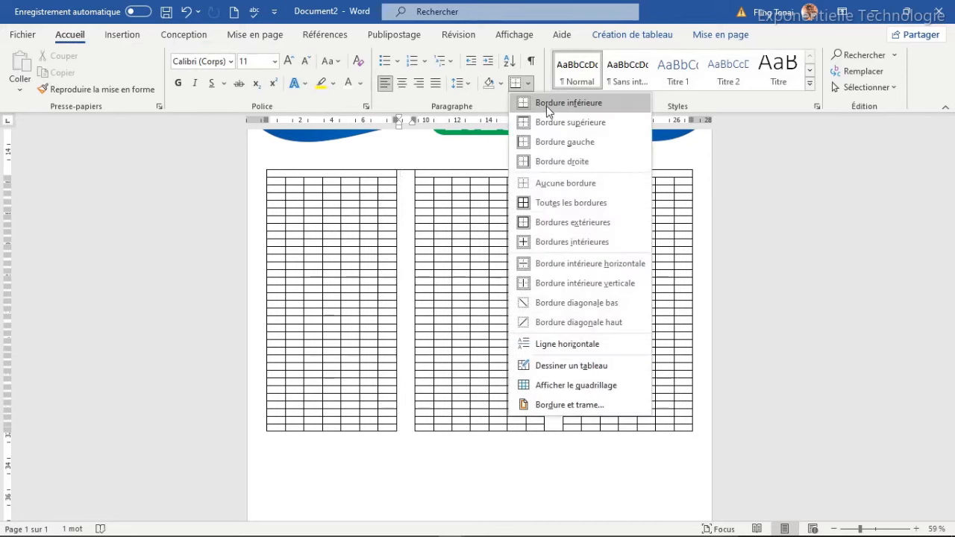
left_click(553, 111)
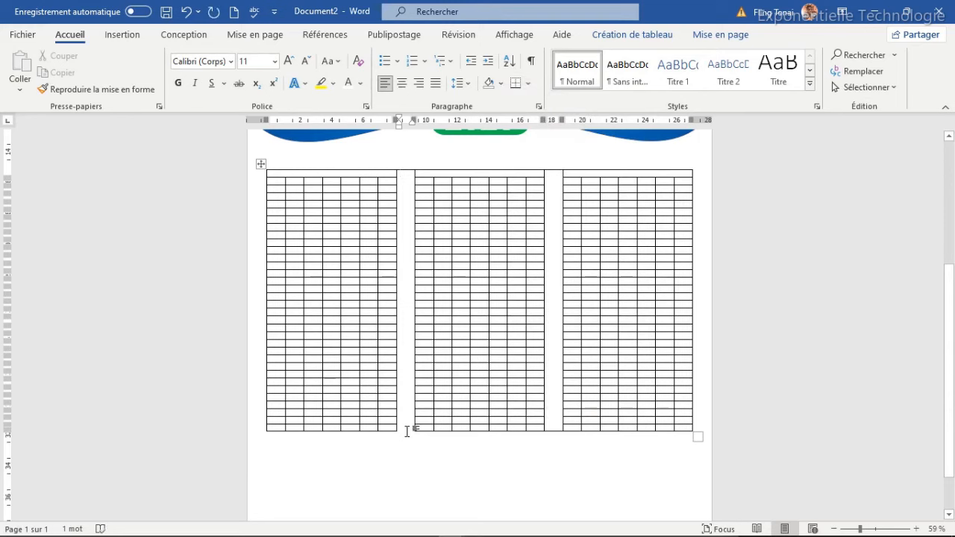
left_click(529, 84)
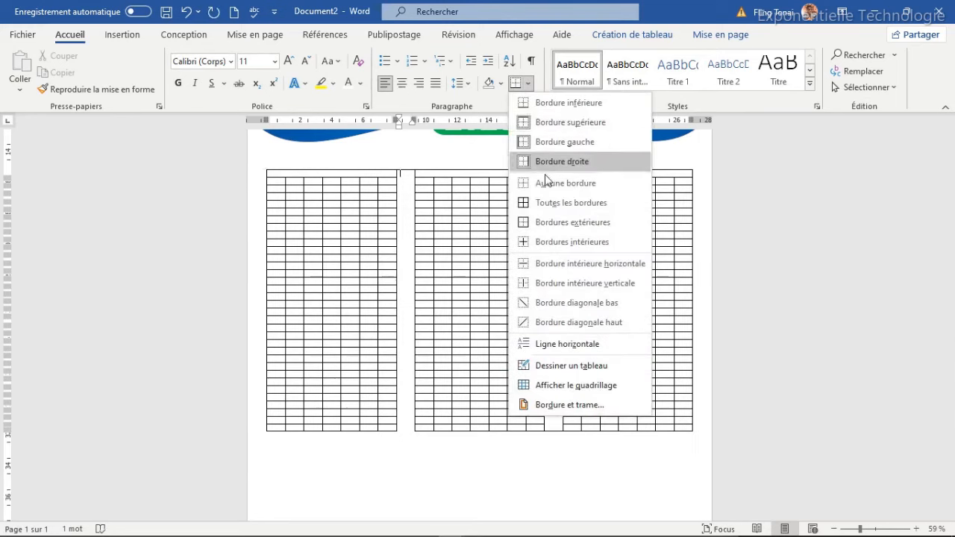
left_click(546, 123)
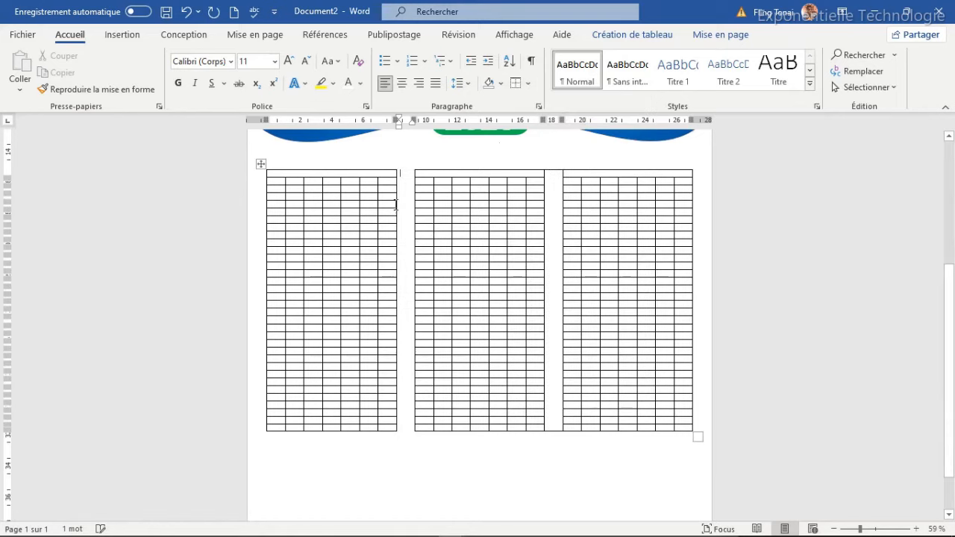
- Remove the bottom and top borders from the merged separator cell between the second and third column blocks
left_click(554, 175)
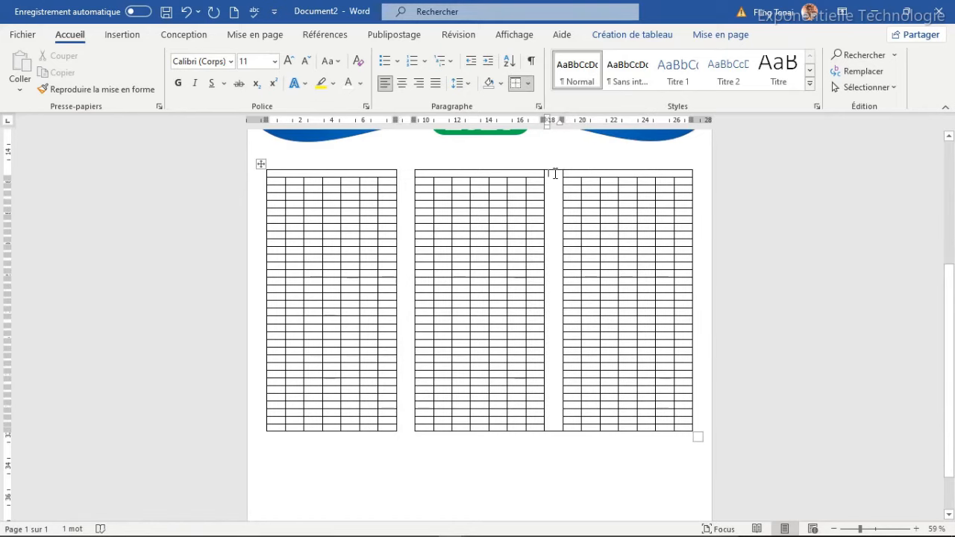
left_click(527, 82)
left_click(537, 108)
left_click(530, 86)
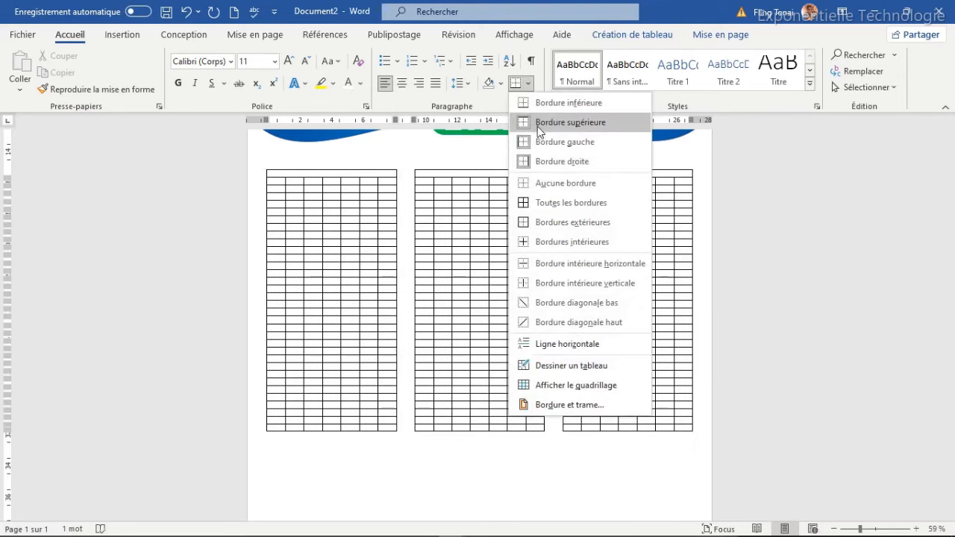
left_click(537, 125)
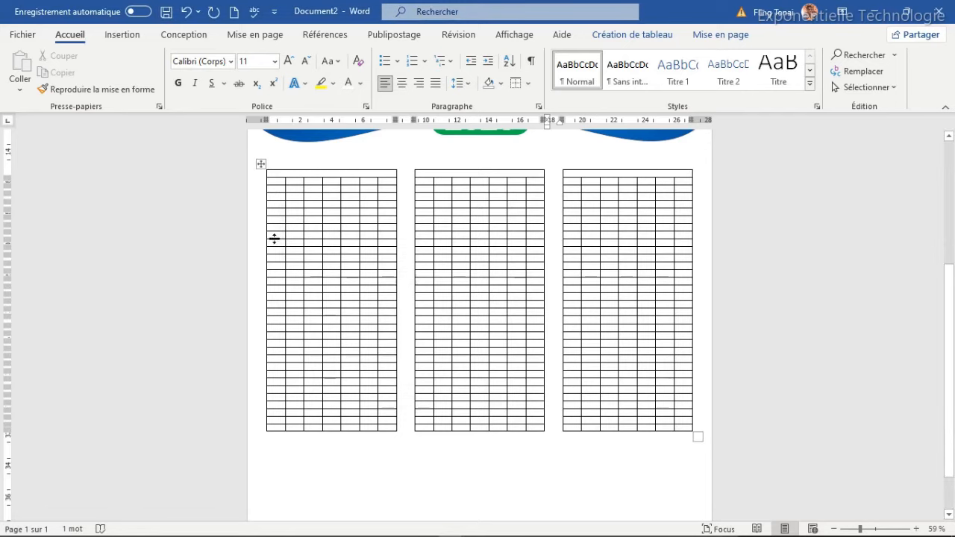
- Merge the seven cells of row 10 into one cell in each of the three column blocks
left_click_drag(282, 241, 380, 241)
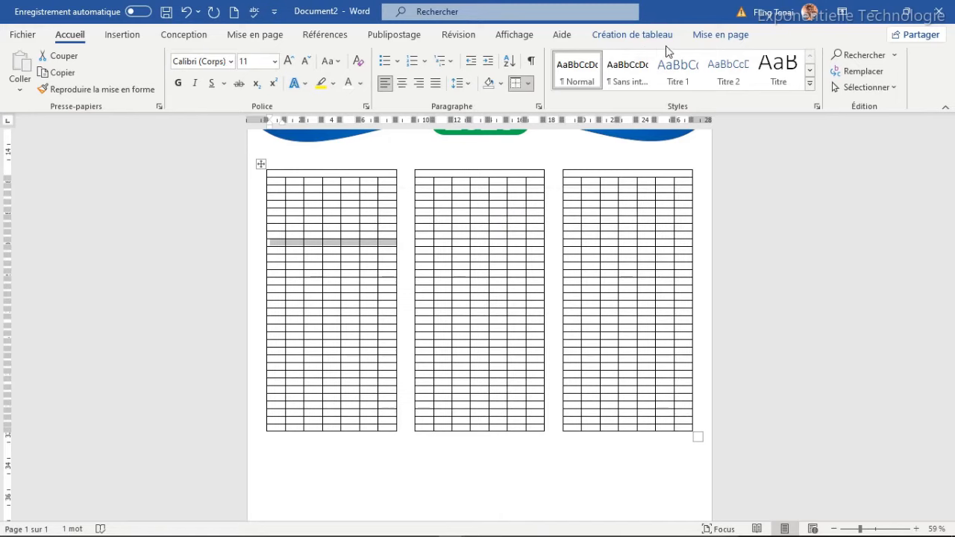
left_click(705, 38)
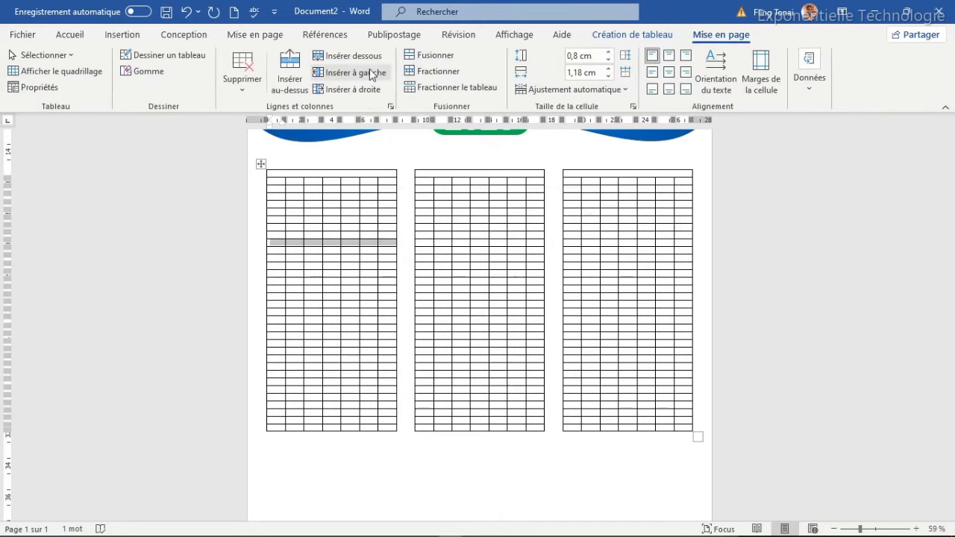
left_click(443, 57)
left_click_drag(426, 243, 525, 241)
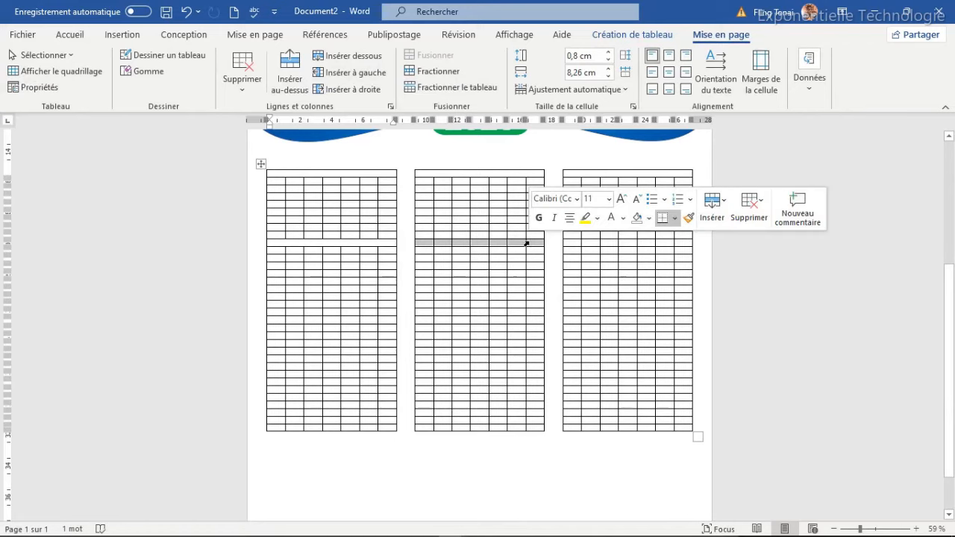
left_click(435, 57)
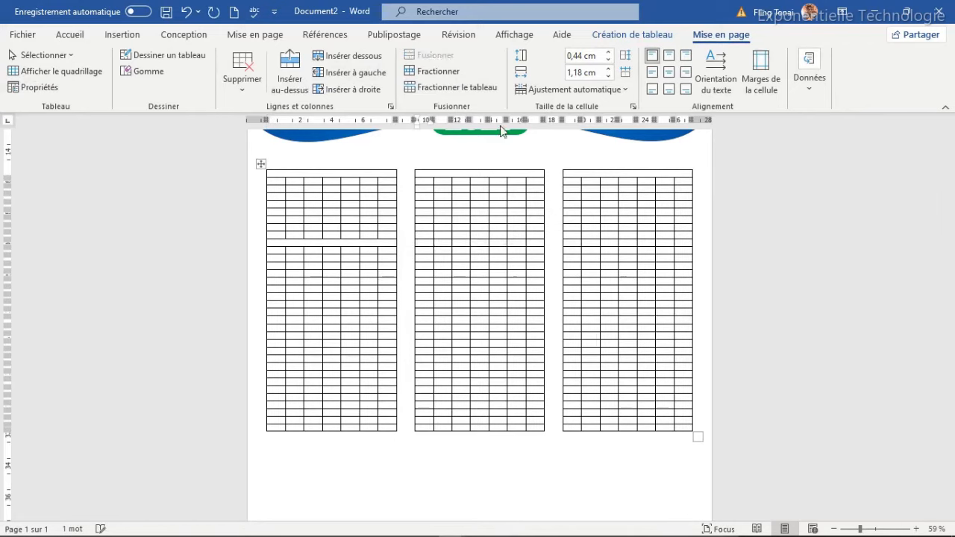
left_click_drag(572, 242, 683, 241)
left_click(436, 57)
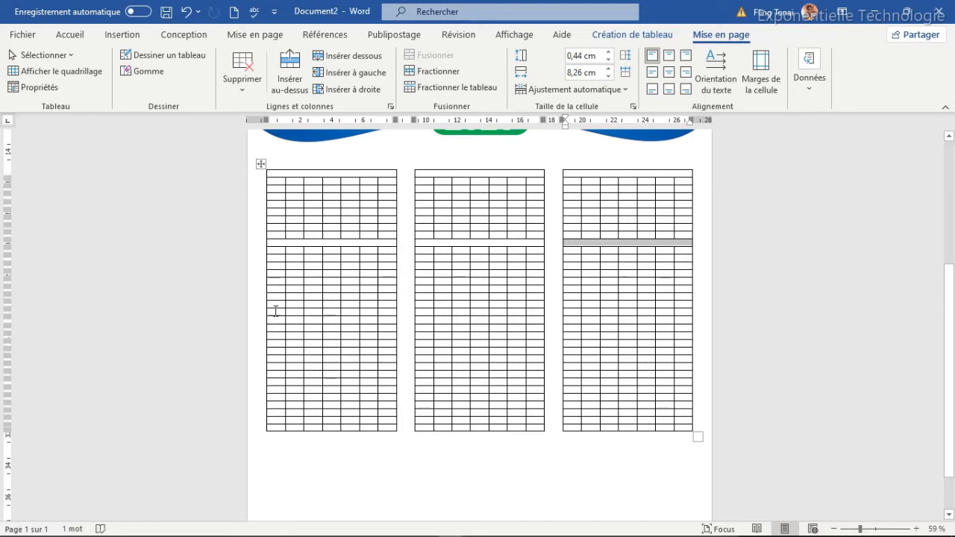
- Merge the seven cells of row 19 into one cell in each of the three column blocks
left_click_drag(273, 312, 382, 310)
left_click(435, 55)
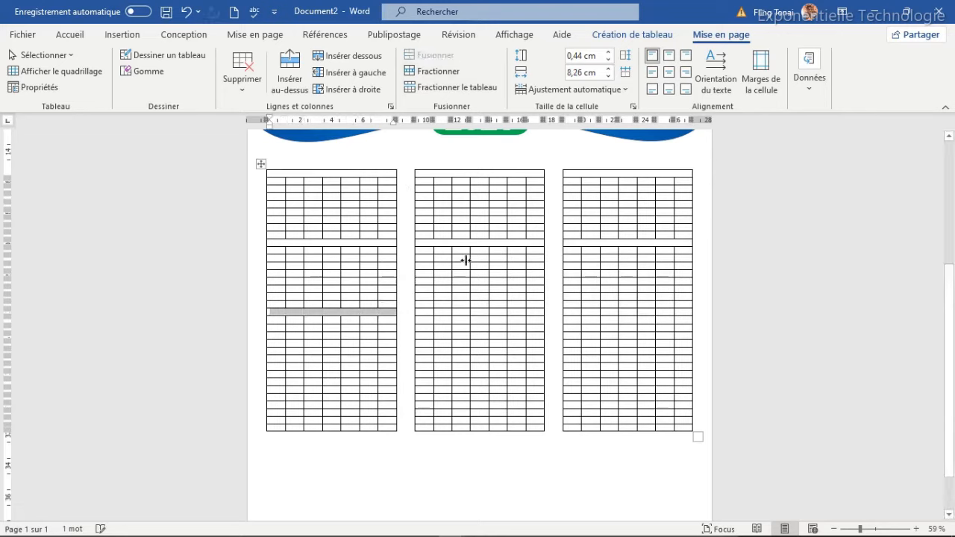
left_click_drag(426, 312, 532, 313)
left_click(429, 57)
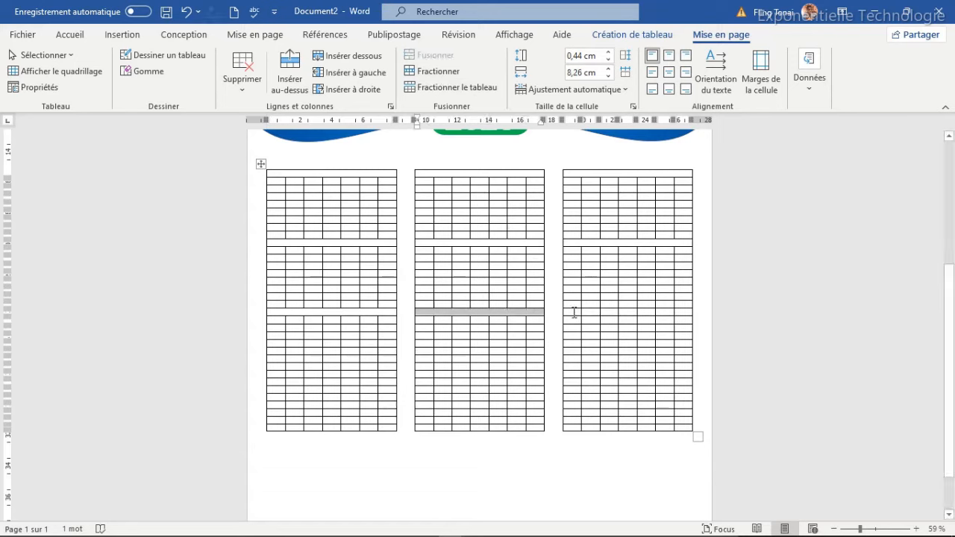
left_click_drag(575, 313, 680, 312)
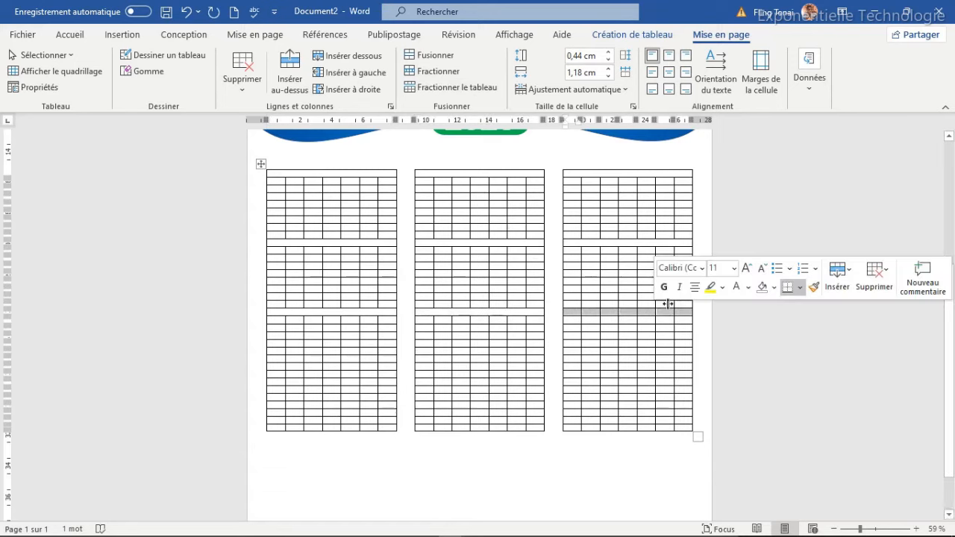
left_click(429, 55)
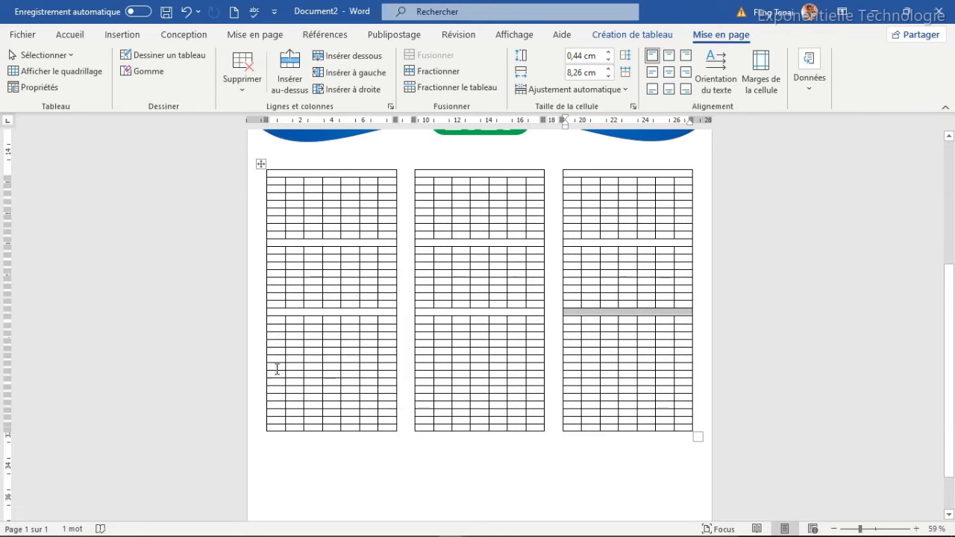
- Merge the seven cells of row 28 into one cell in each of the three column blocks
left_click_drag(274, 382, 387, 382)
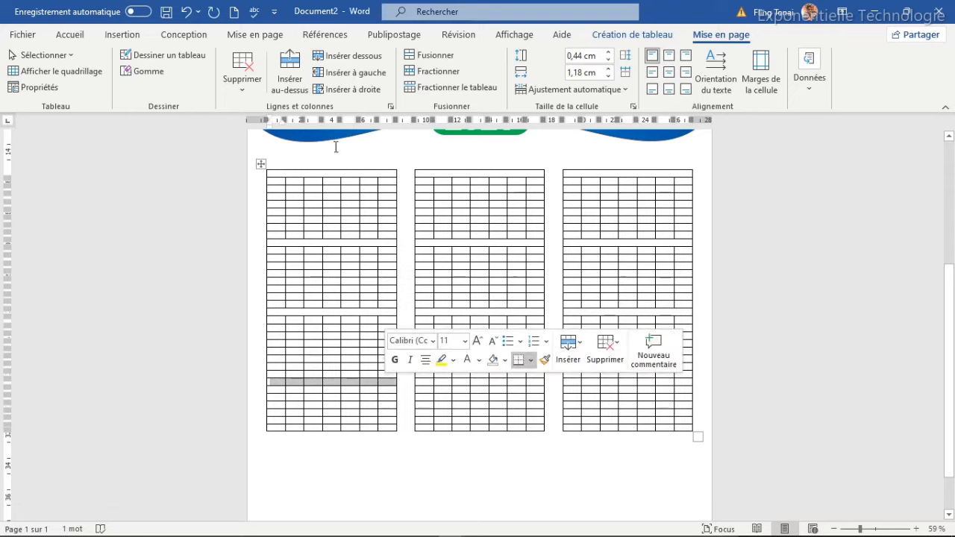
left_click(431, 56)
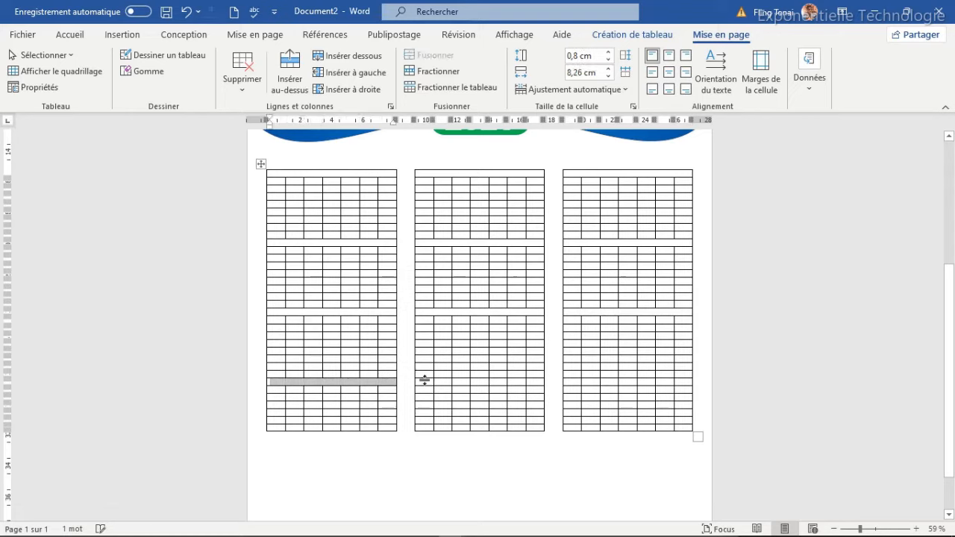
left_click_drag(422, 381, 536, 381)
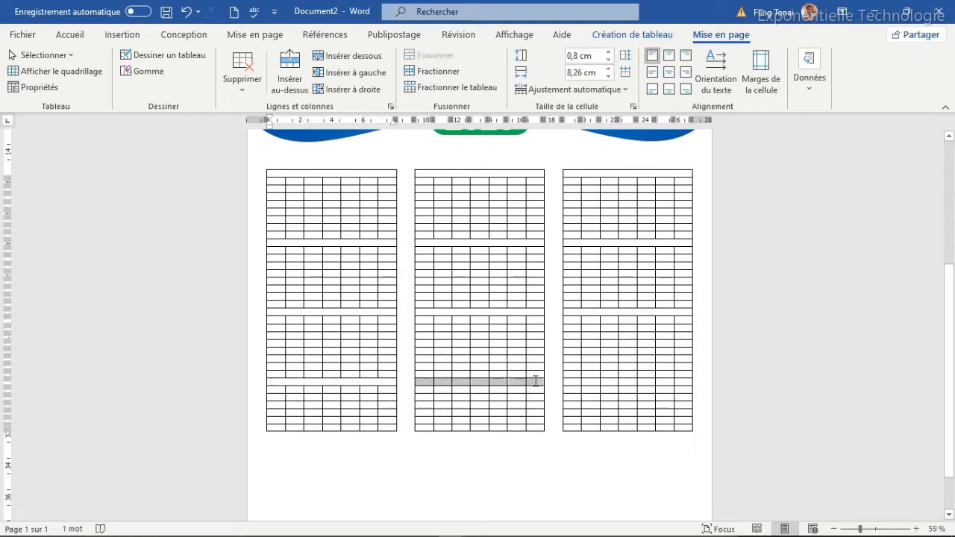
left_click(430, 56)
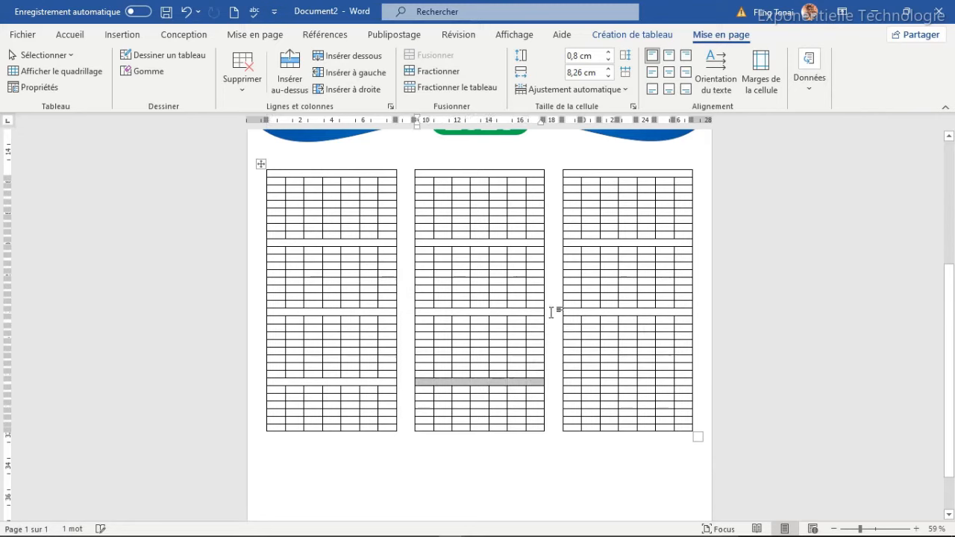
left_click_drag(576, 382, 686, 382)
left_click(431, 56)
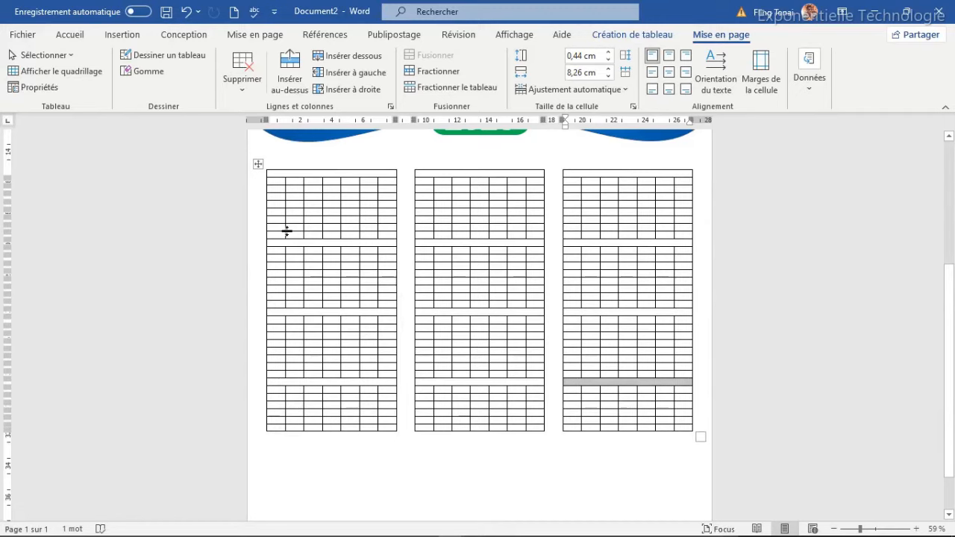
- Enter the month names Janvier to Décembre in the twelve merged header cells, in order across each row of blocks
left_click(323, 174)
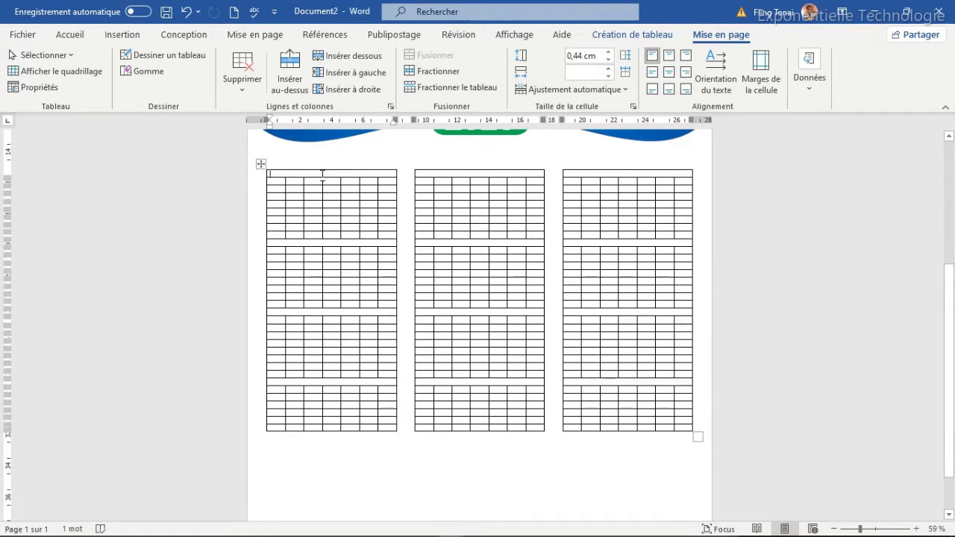
type("Janvier")
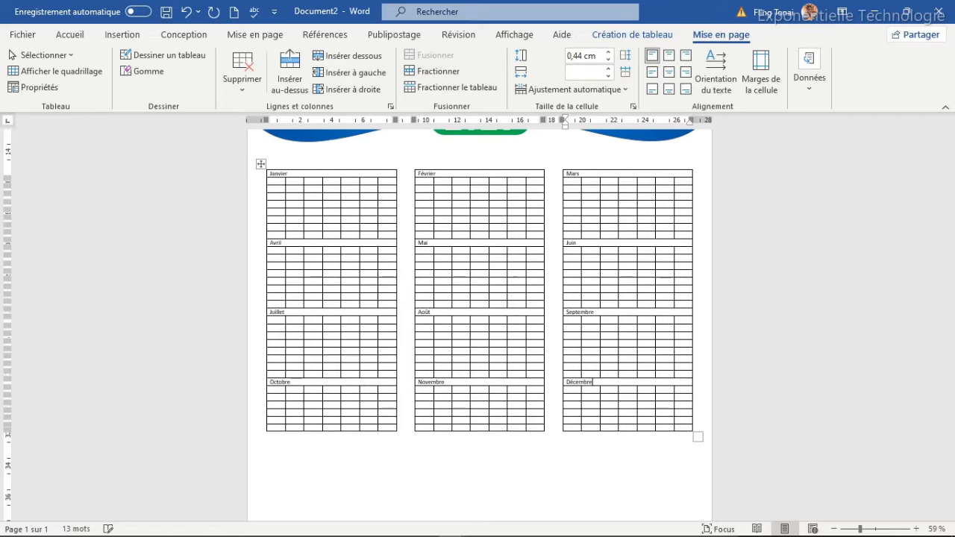
- Fill the row under Janvier with the weekday initials D, L, M, M, J, V, S and make them bold
scroll(183, 82, "down", 1)
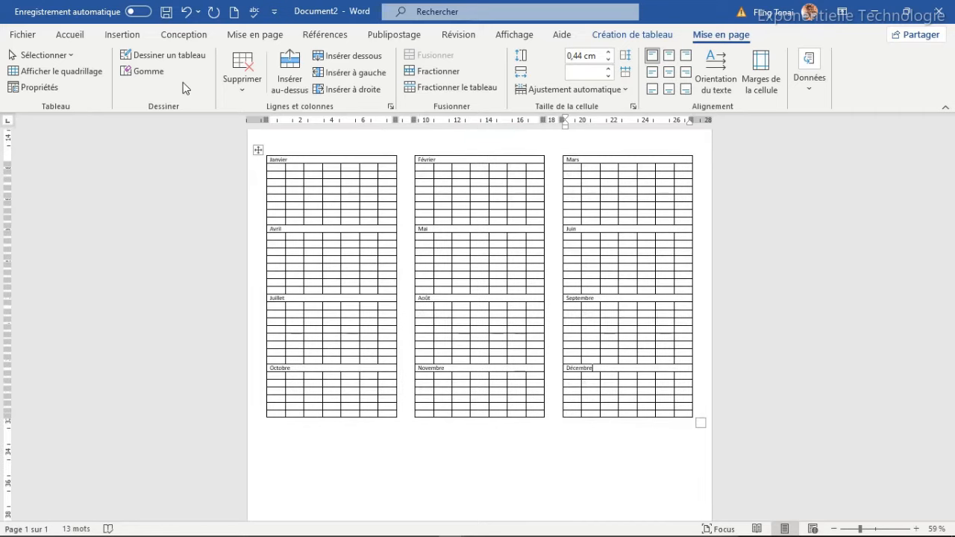
left_click(277, 169)
type("D")
key("Tab")
type("L\tM\tM\tJ\tV\tS")
left_click_drag(387, 167, 275, 173)
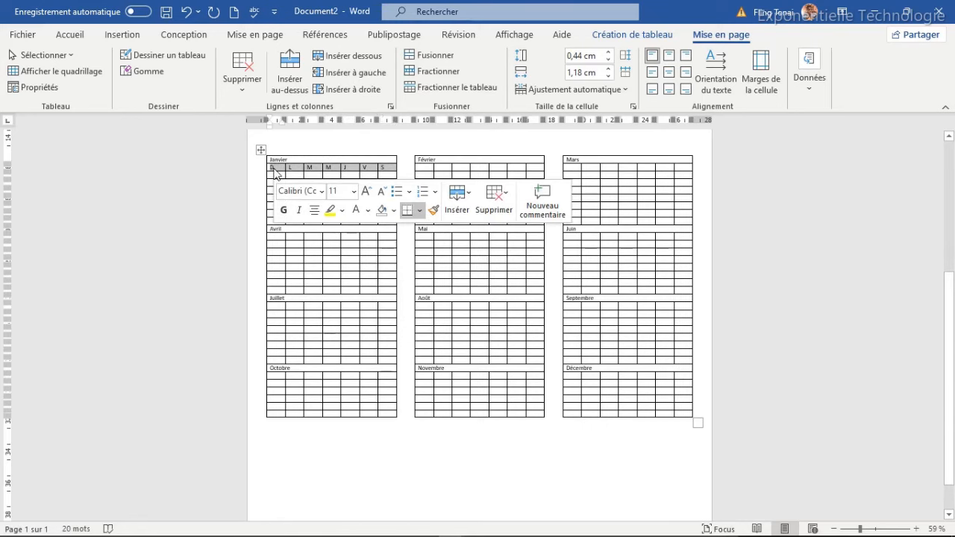
left_click(284, 212)
- Copy the bold weekday initials row from Janvier into the row under each of the other eleven month names
left_click(389, 167)
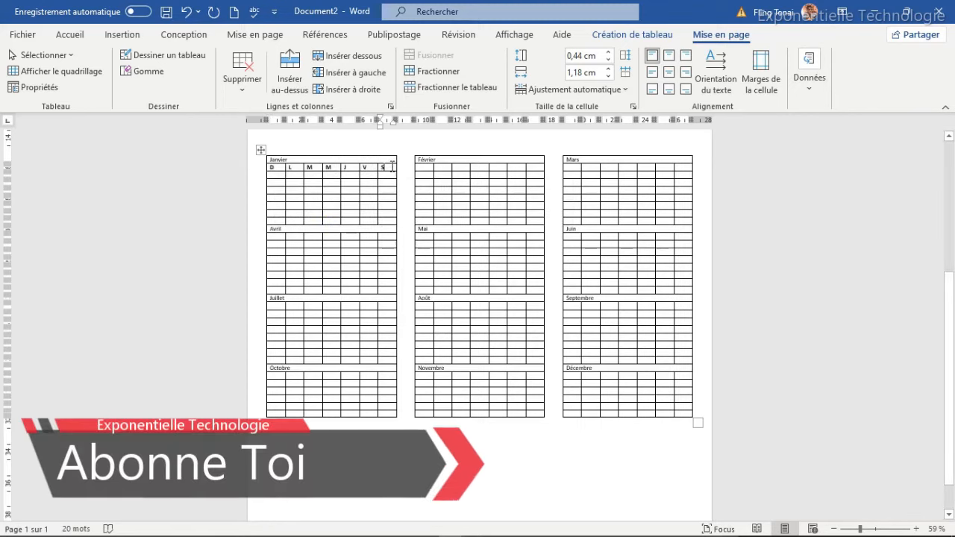
left_click_drag(392, 166, 267, 170)
key("ctrl+c")
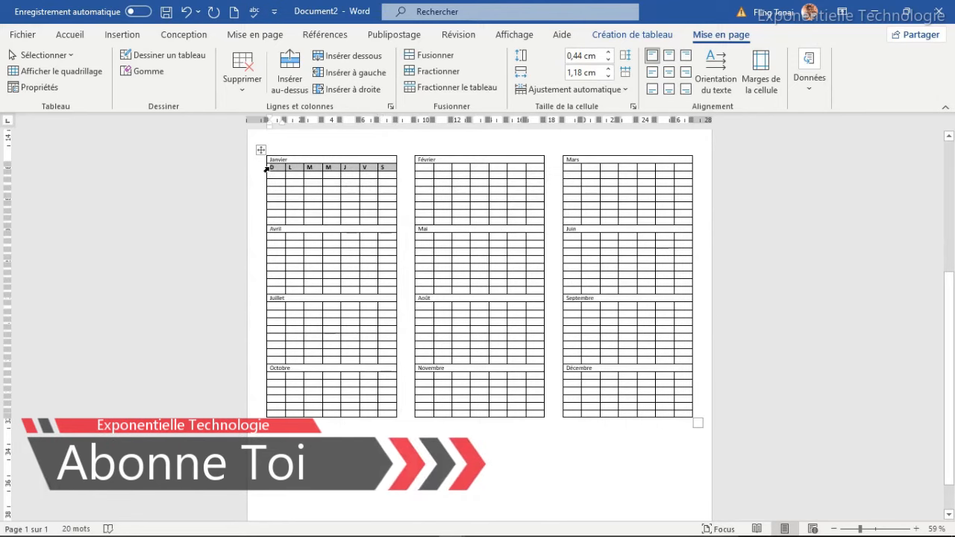
left_click(422, 167)
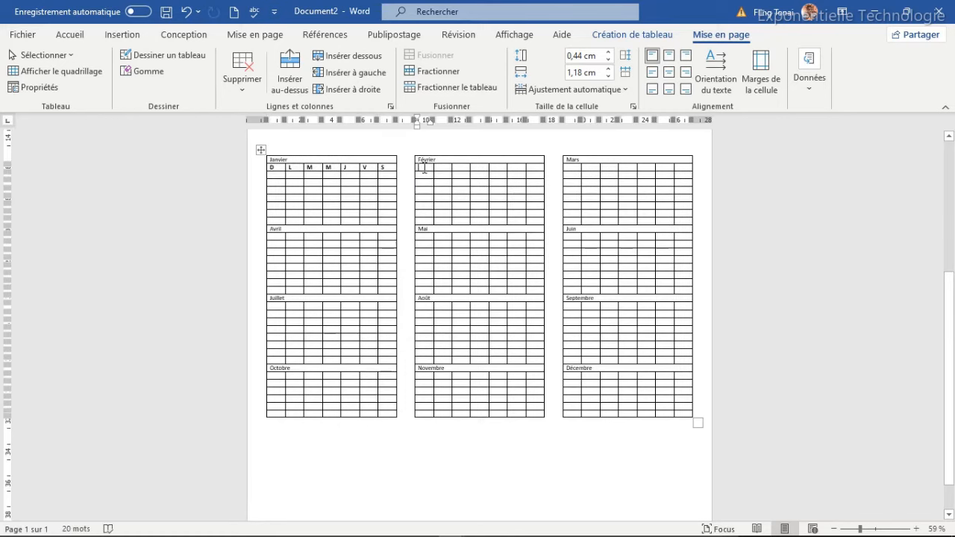
key("ctrl+v")
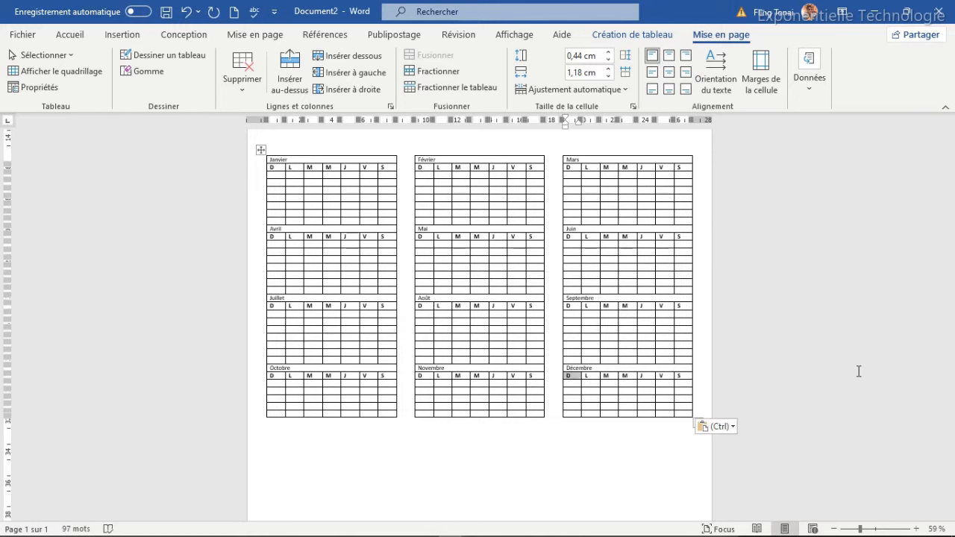
- Enlarge the whole calendar table so it fills more of the page's width and height
left_click(632, 452)
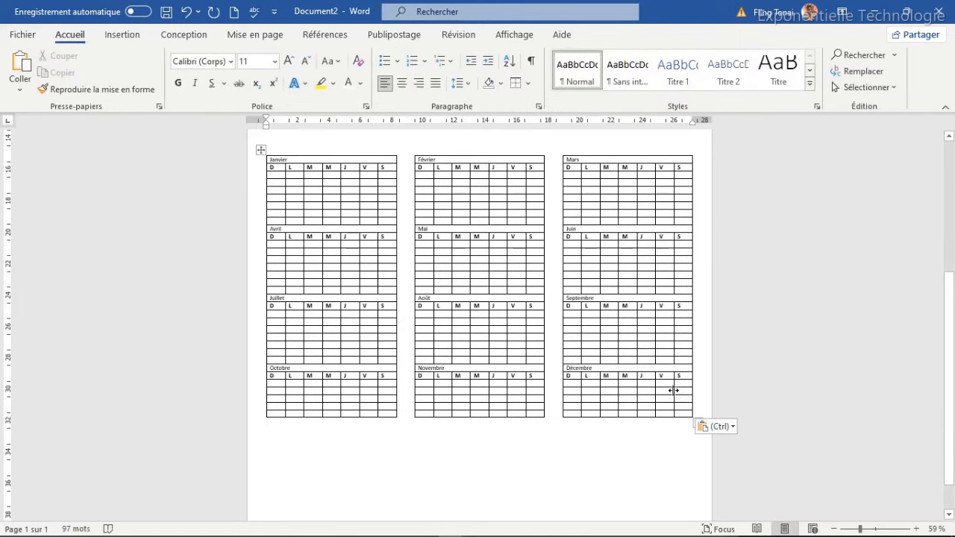
left_click_drag(697, 424, 696, 470)
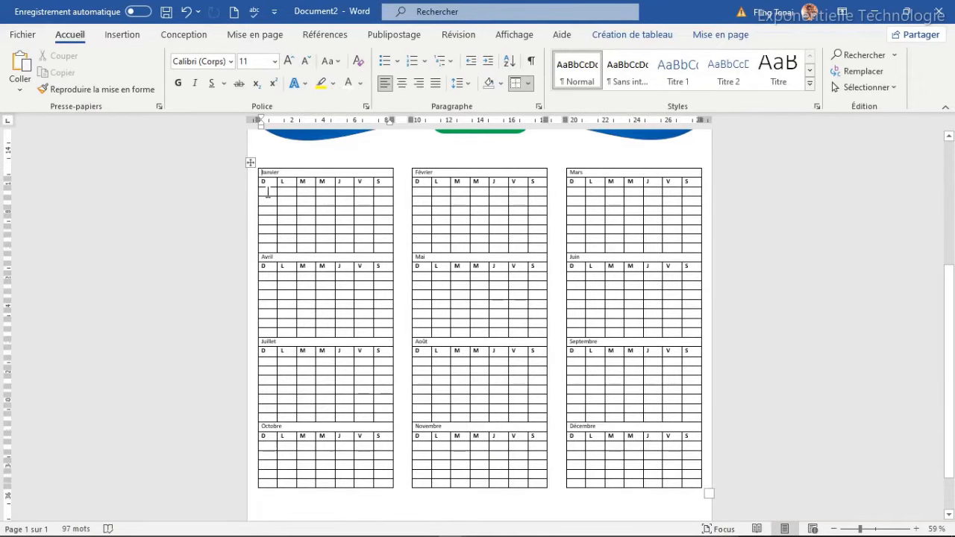
- Fill the Janvier block with the dates 01 to 31, starting under D in the first row below the weekday initials
left_click(267, 192)
type("01")
left_click(282, 191)
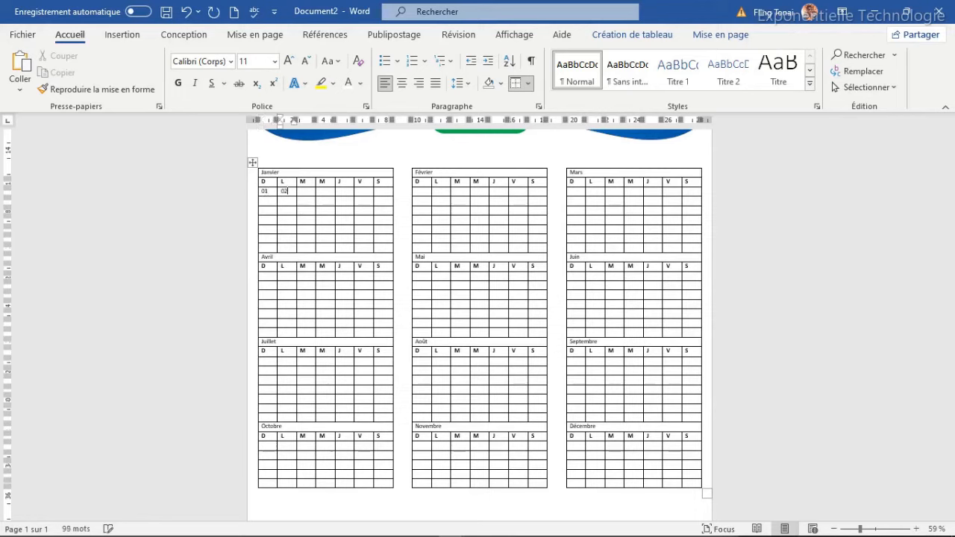
left_click(301, 191)
type("03")
left_click(319, 191)
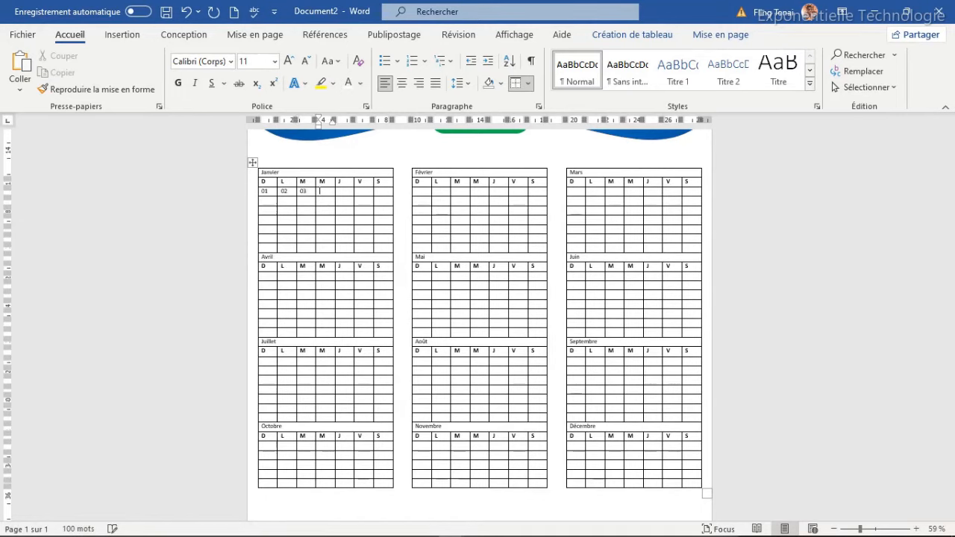
type("04")
left_click(339, 191)
left_click(358, 191)
left_click(378, 191)
type("0")
left_click(264, 201)
type("08\t09\t10\t11\t12\t13\t14\t15\t16\t17\t18\t19\t20\t21\t22\t23\t24\t25\t26\t27\t28\t29\t2")
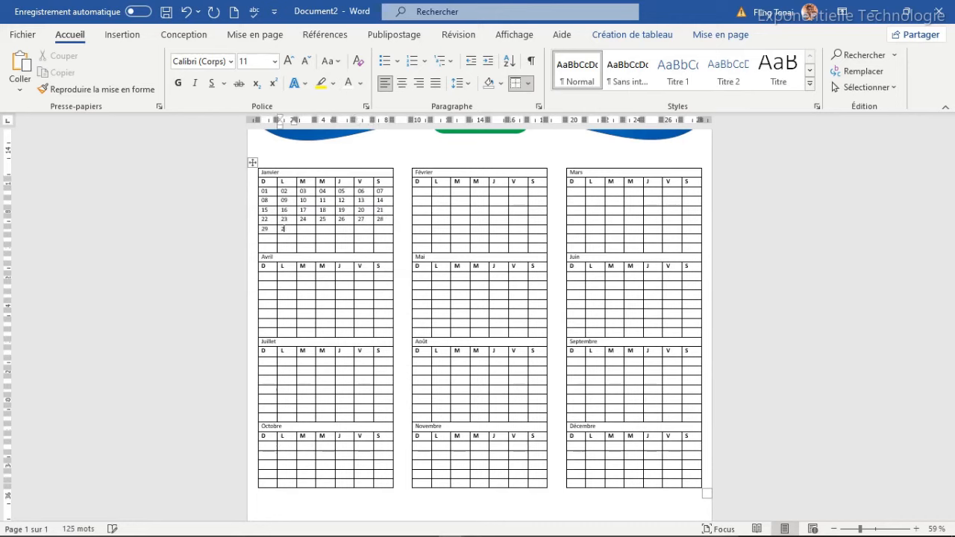
type("0\t31")
- Fill the Février block with the dates 01 to 28, starting under the second M, and delete any surplus dates after 28
left_click(475, 191)
type("01\t02\t03\t04")
type("\t05\t06\t07\t08\t09\t10\t1")
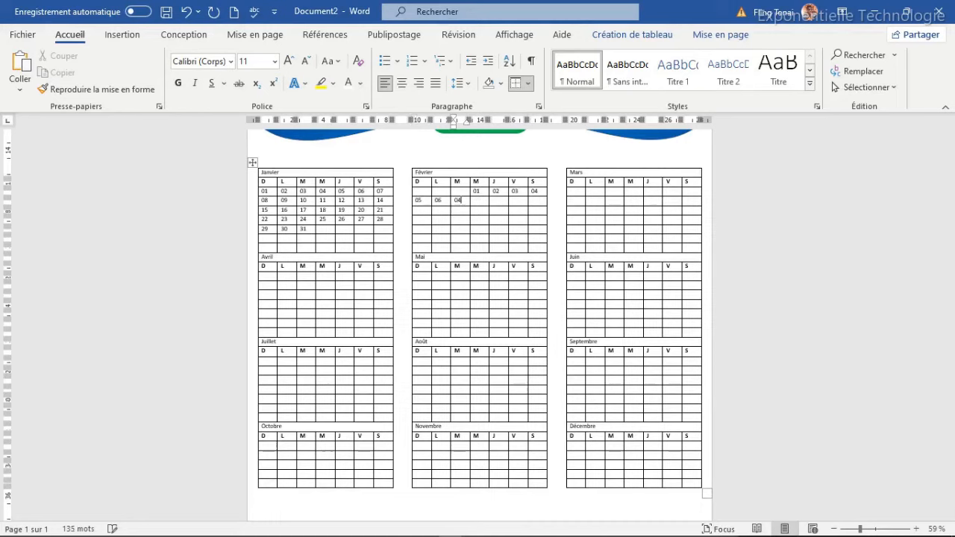
type("1\t12\t1")
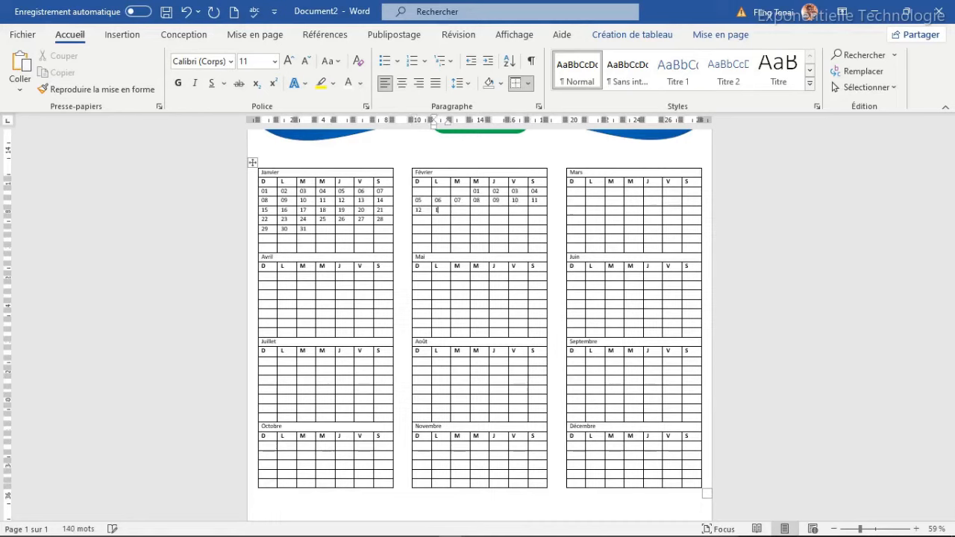
type("3\t14\t15\t16\t17\t18\t19\t20\t21\t22\t23\t24")
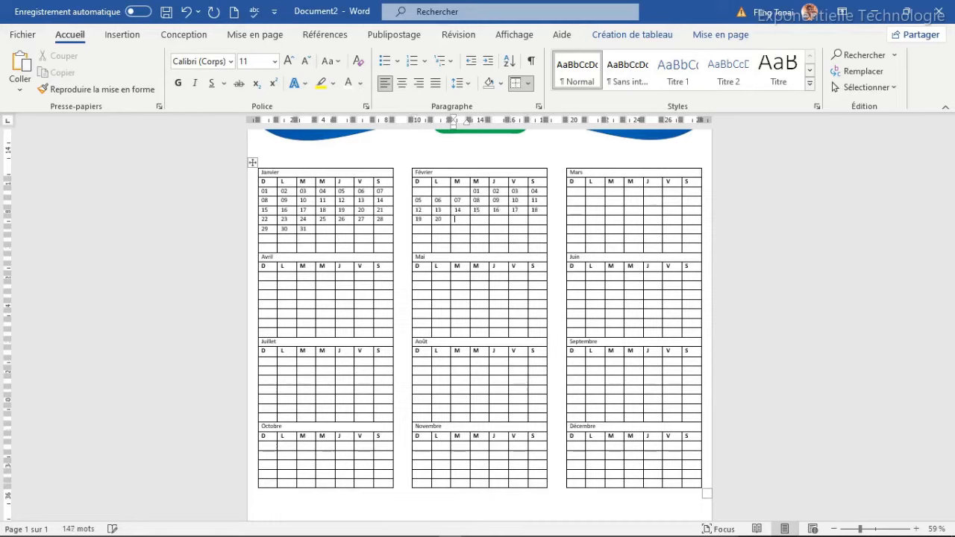
type("26\t27\t28\t29\t30\t3")
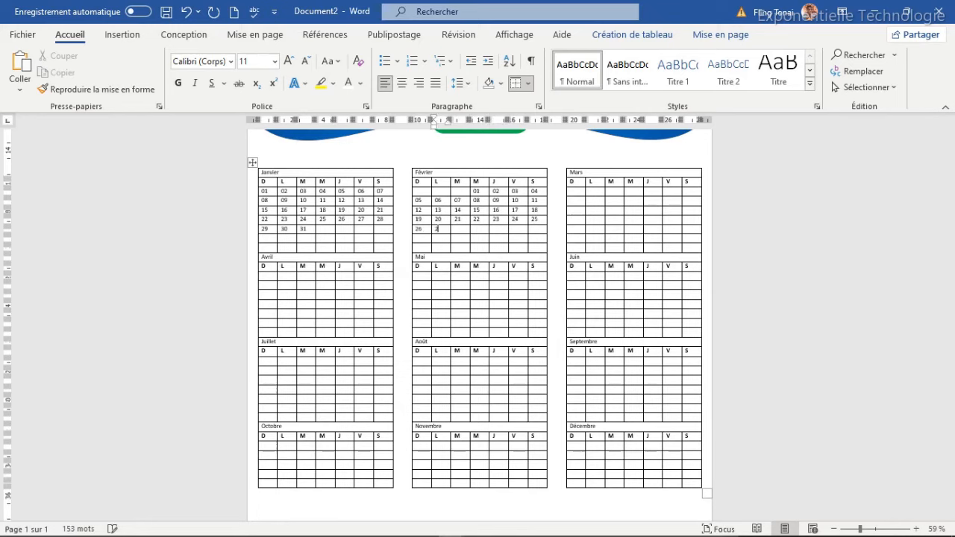
key("BackSpace")
key("BackSpace")
key("BackSpace")
key("BackSpace")
key("BackSpace")
key("BackSpace")
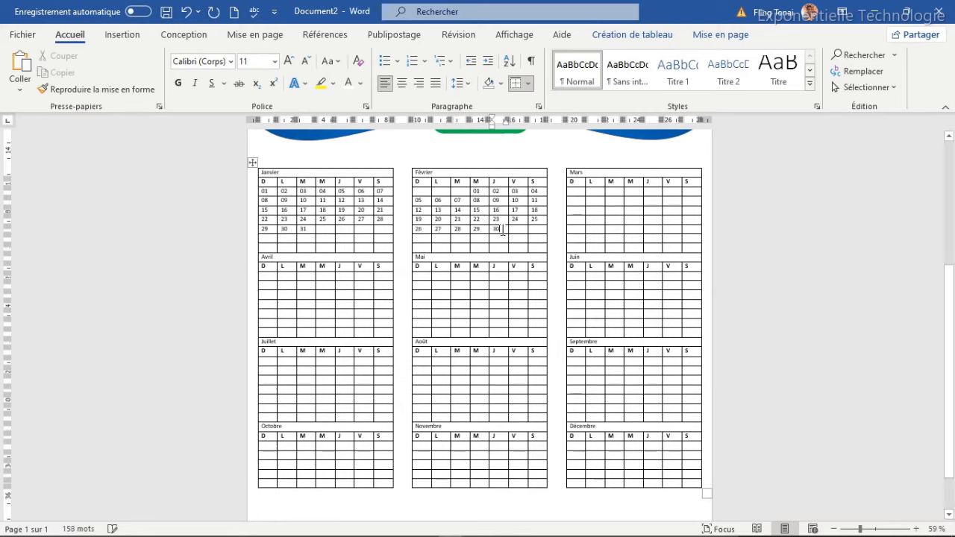
- Fill the Mars block with the dates 01 to 31, starting under the second M
left_click(634, 191)
type("01\t02\t03\t04\t05\t0")
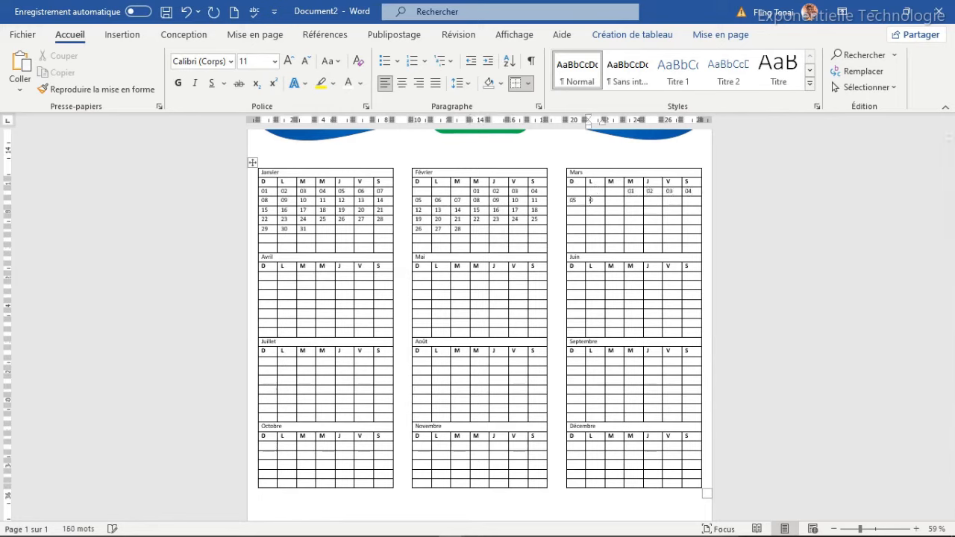
type("6\t07\t08\t09\t10\t11\t12\t13\t14\t15\t16\t17\t18")
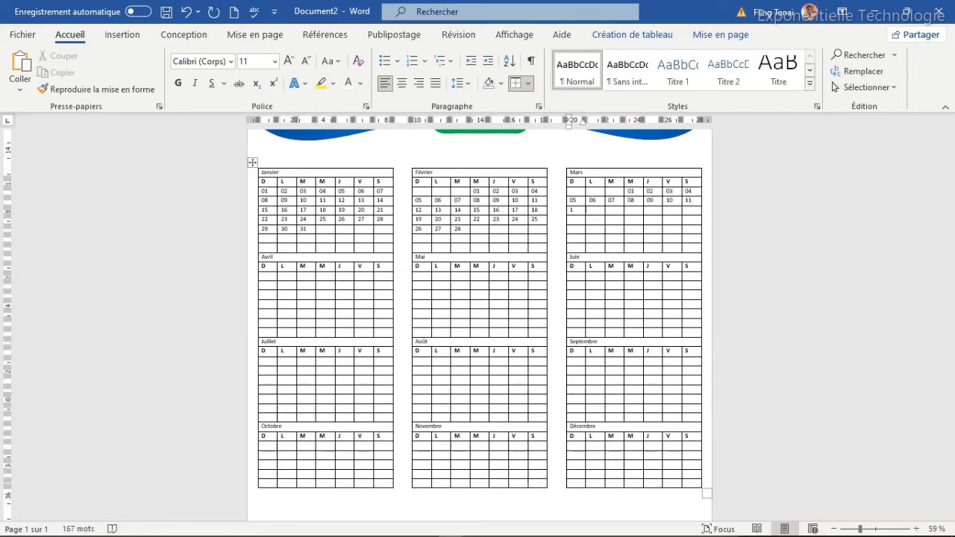
left_click(575, 220)
type("19\t20\t21\t22\t23\t24\t25")
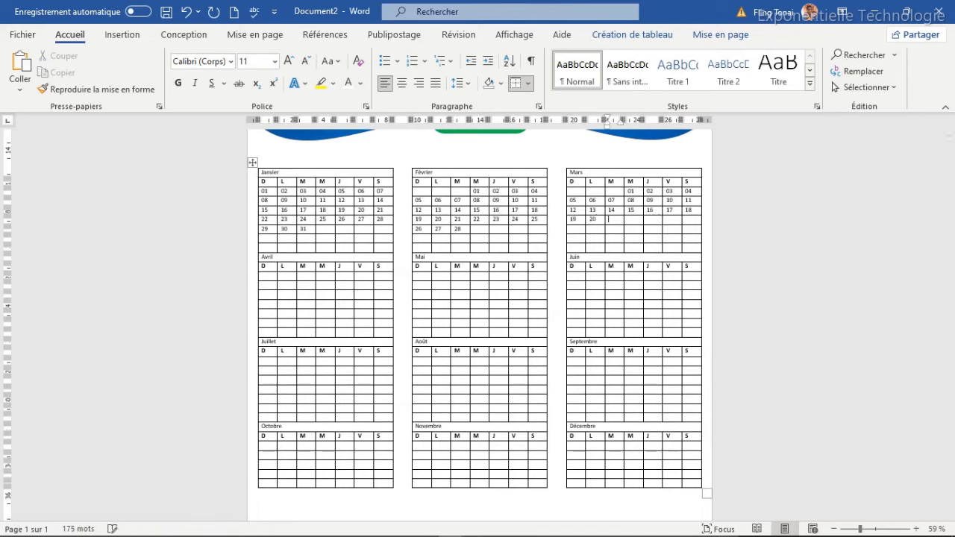
double_click(264, 229)
left_click(573, 229)
type("26\t27\t28\t29\t30")
- Paste the prepared 2023 dates under the weekday initials of the blocks from Avril through Décembre
left_click(265, 277)
key("ctrl+v")
left_click(265, 361)
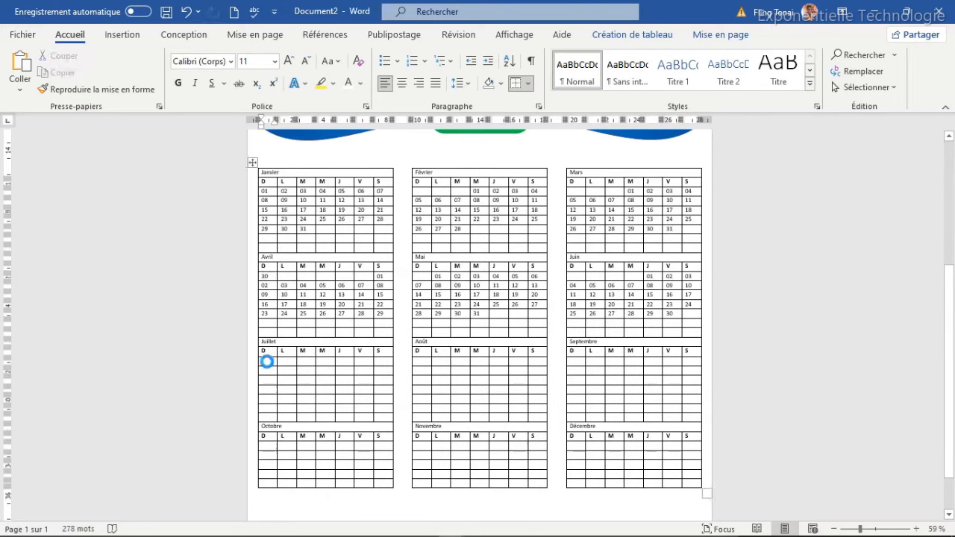
key("ctrl+v")
left_click(265, 445)
key("ctrl+v")
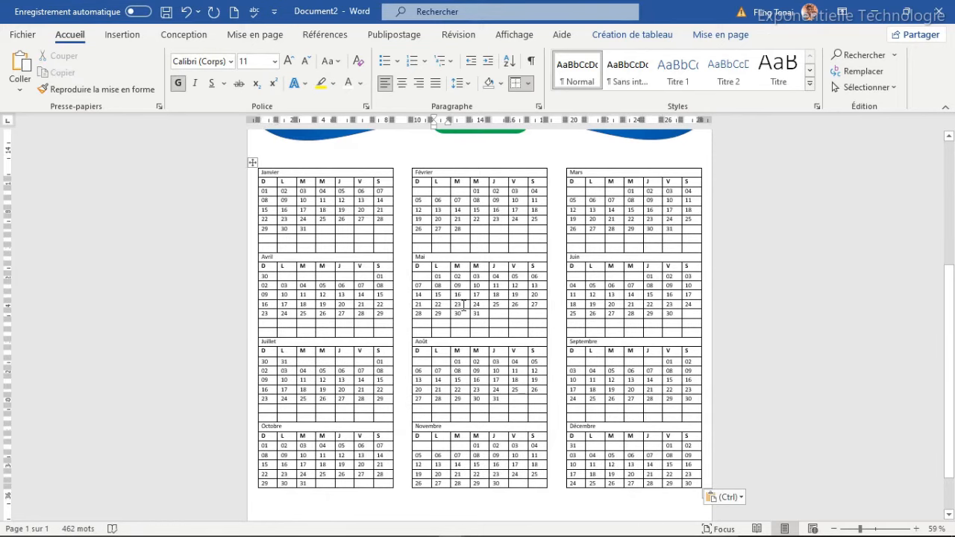
- Centre the text of the entire calendar table horizontally and vertically in its cells
left_click(253, 162)
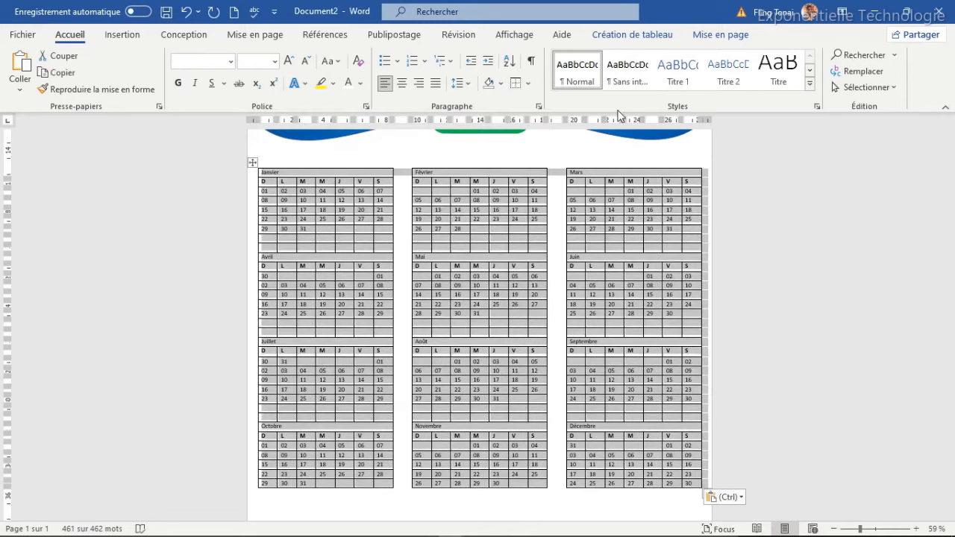
left_click(704, 37)
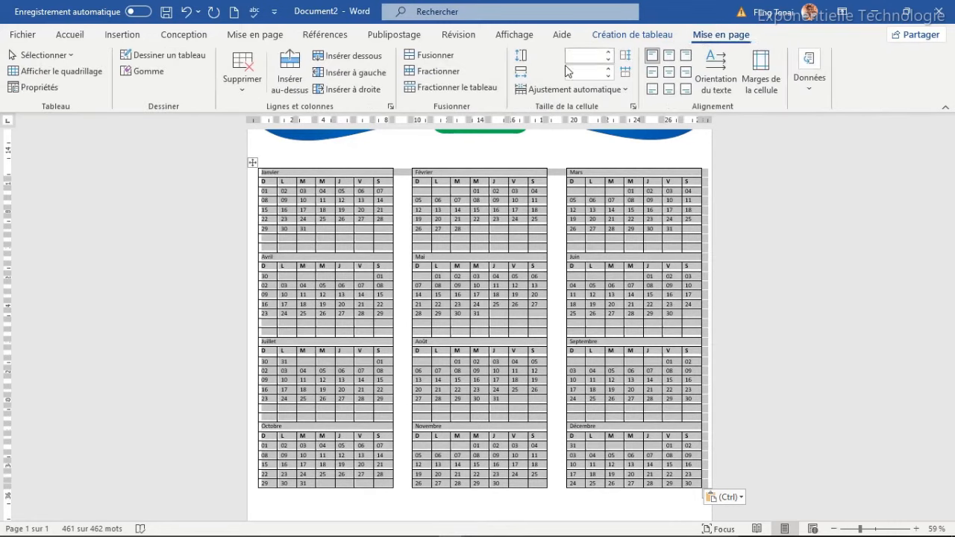
left_click(669, 76)
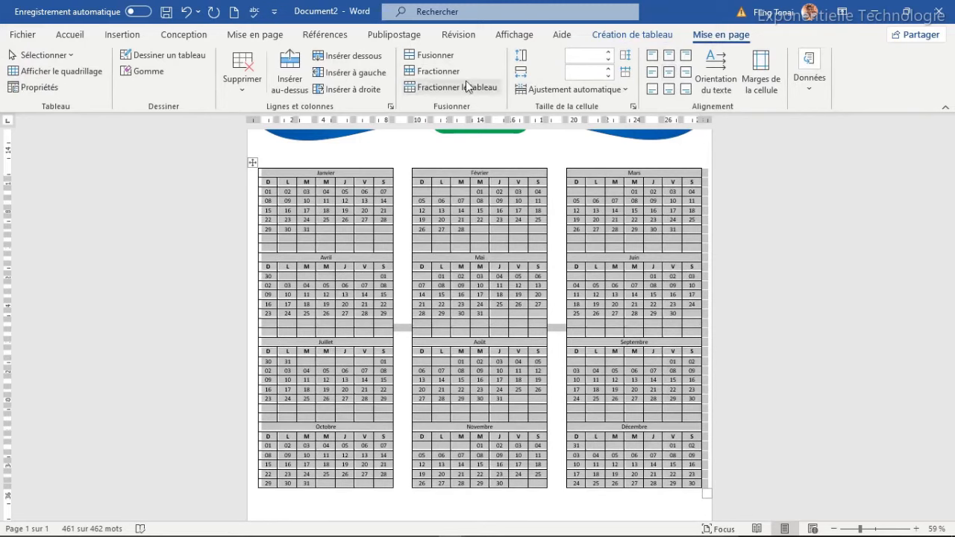
- Remove all borders from the entire calendar table
left_click(623, 36)
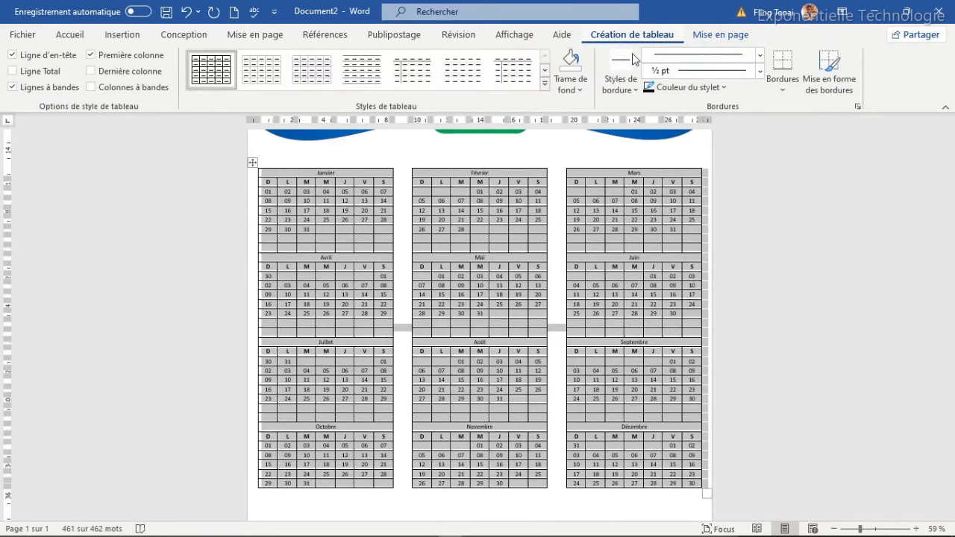
left_click(782, 89)
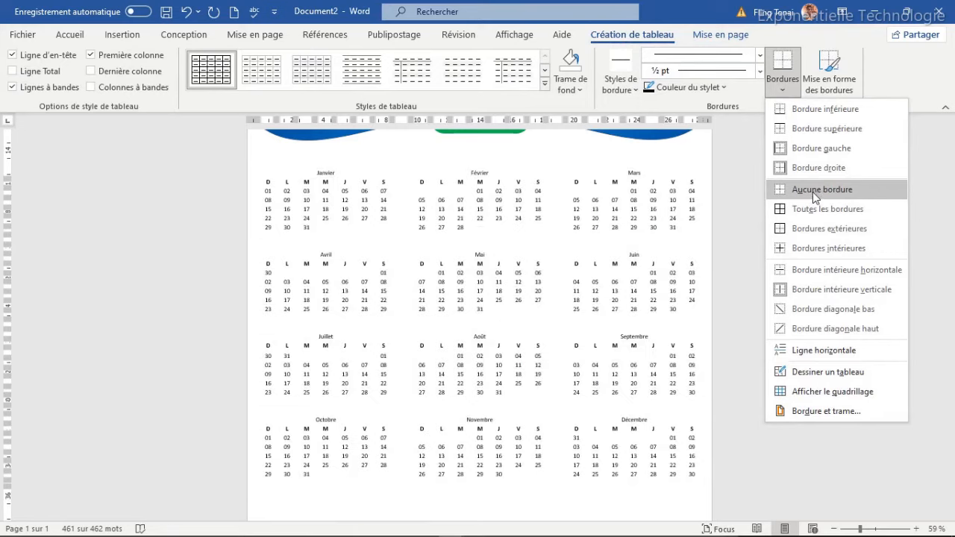
left_click(812, 192)
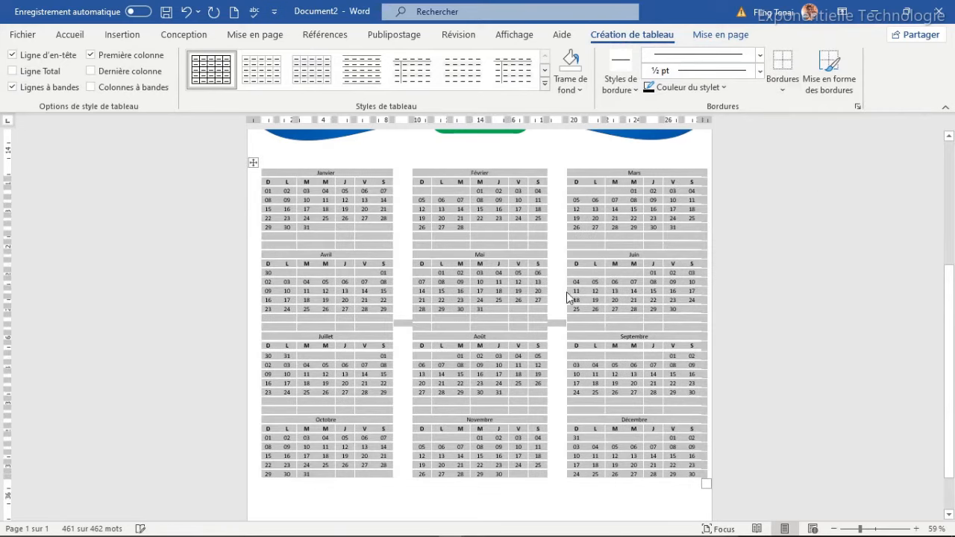
left_click(481, 277)
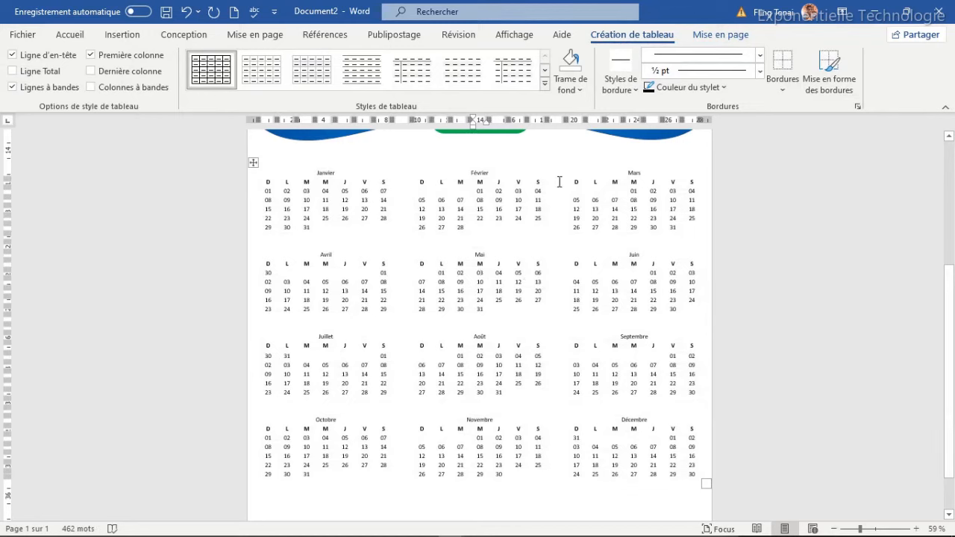
- Set the font of the Janvier heading to Segoe Print
double_click(317, 173)
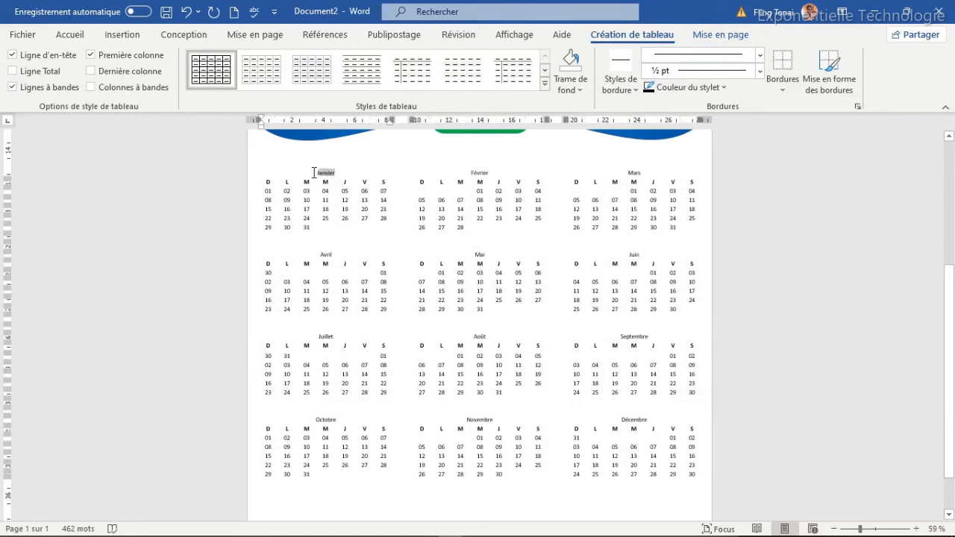
left_click(70, 35)
left_click(231, 63)
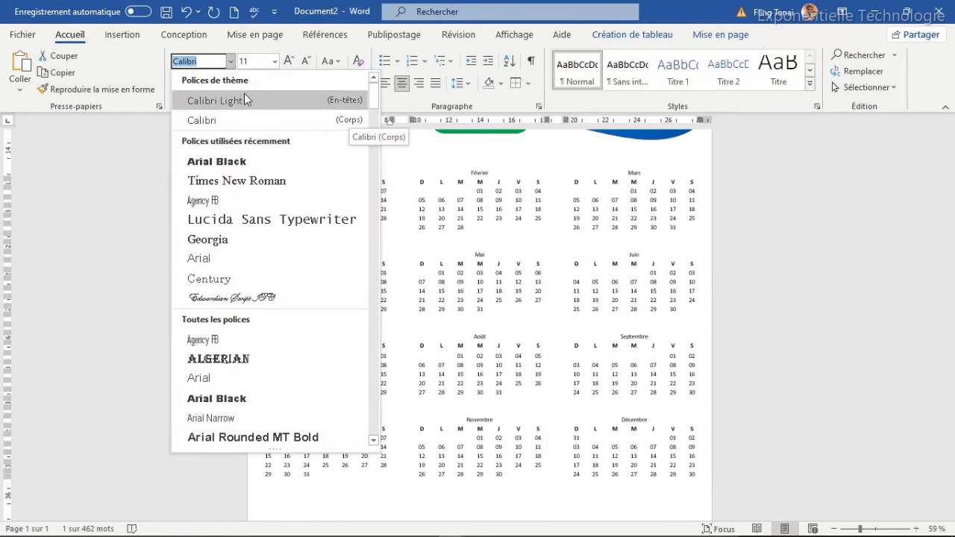
type("se")
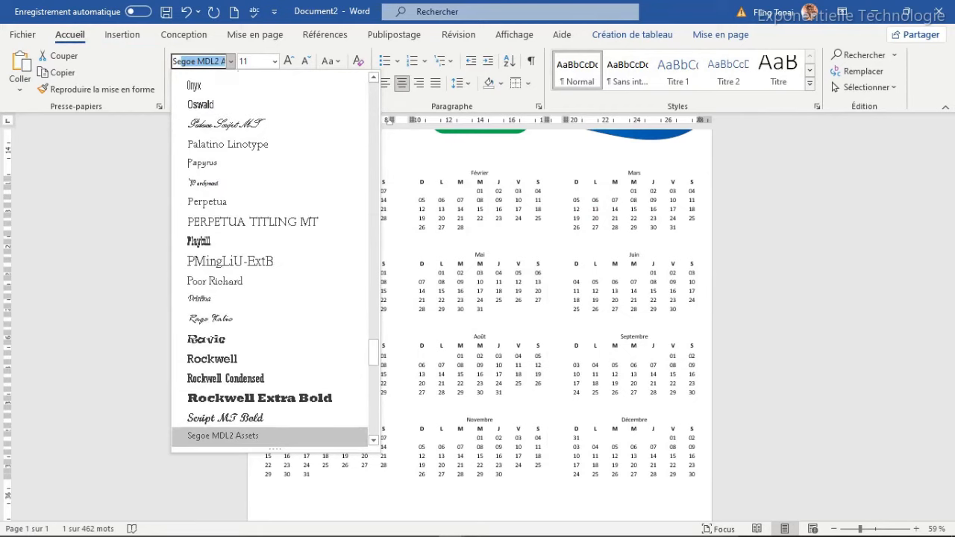
left_click_drag(376, 357, 378, 366)
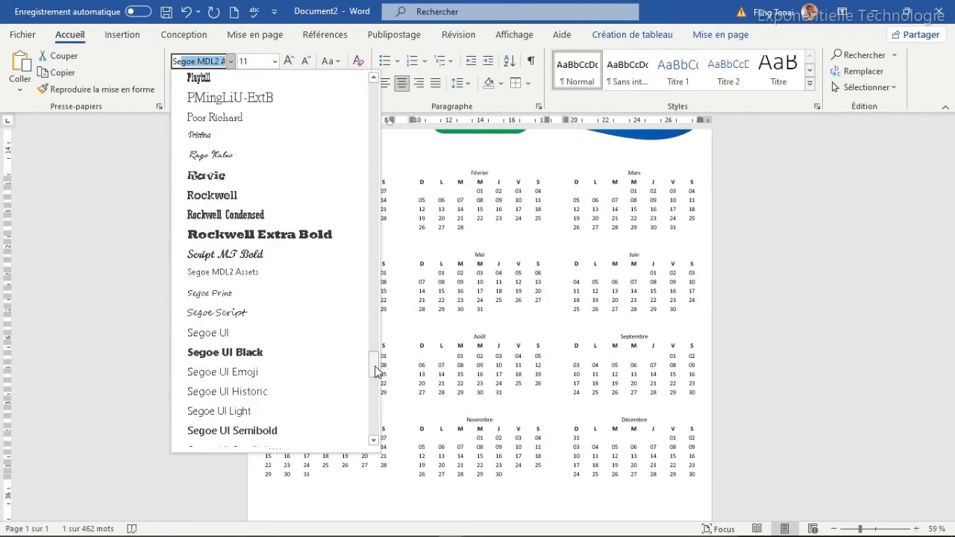
left_click(236, 293)
- Set the font size of the Janvier heading to 18
double_click(325, 172)
left_click(253, 62)
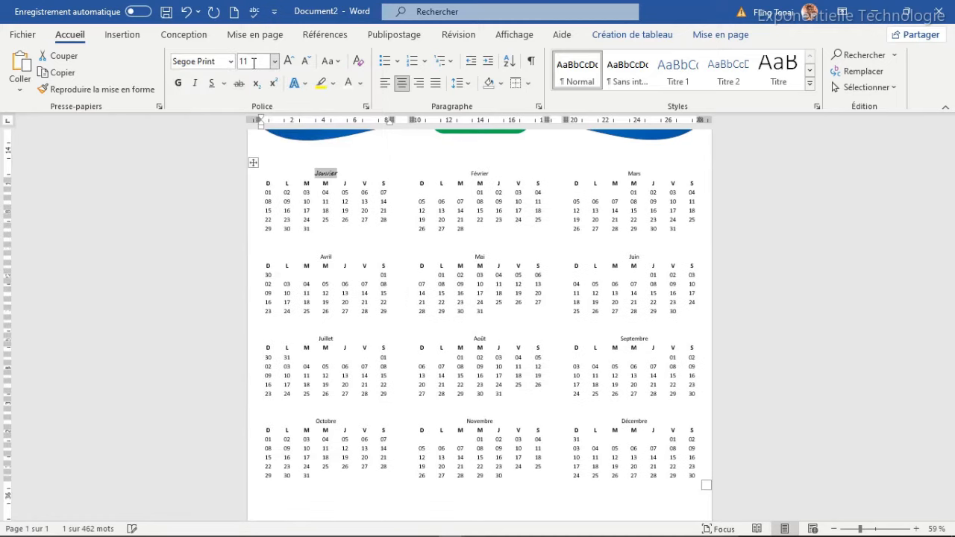
key("Return")
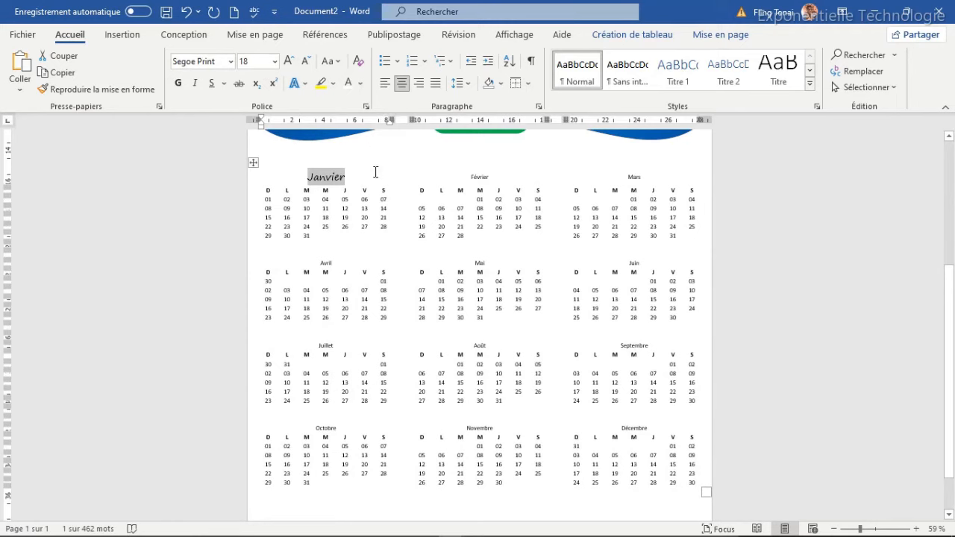
left_click(353, 175)
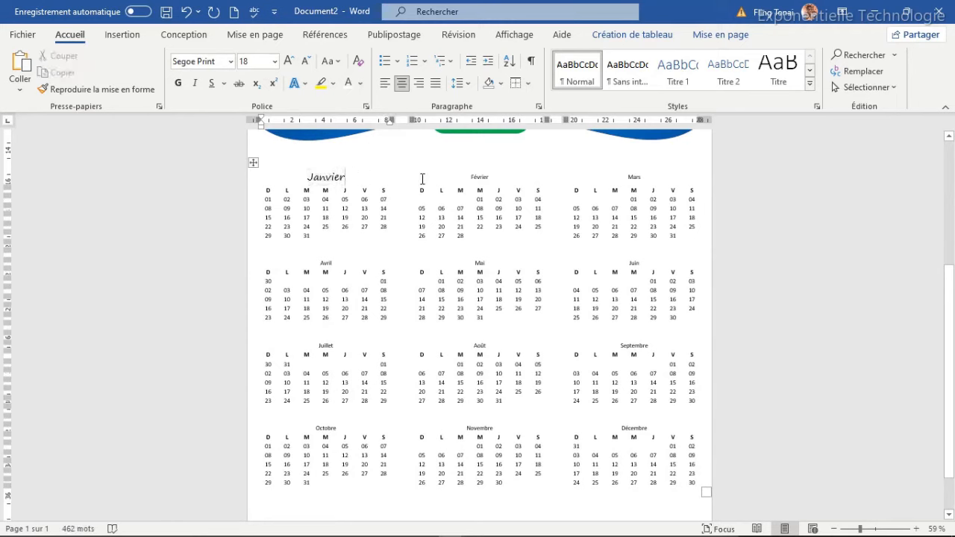
- Copy the Janvier heading's formatting to the month headings from Février through Décembre
left_click_drag(348, 176, 311, 185)
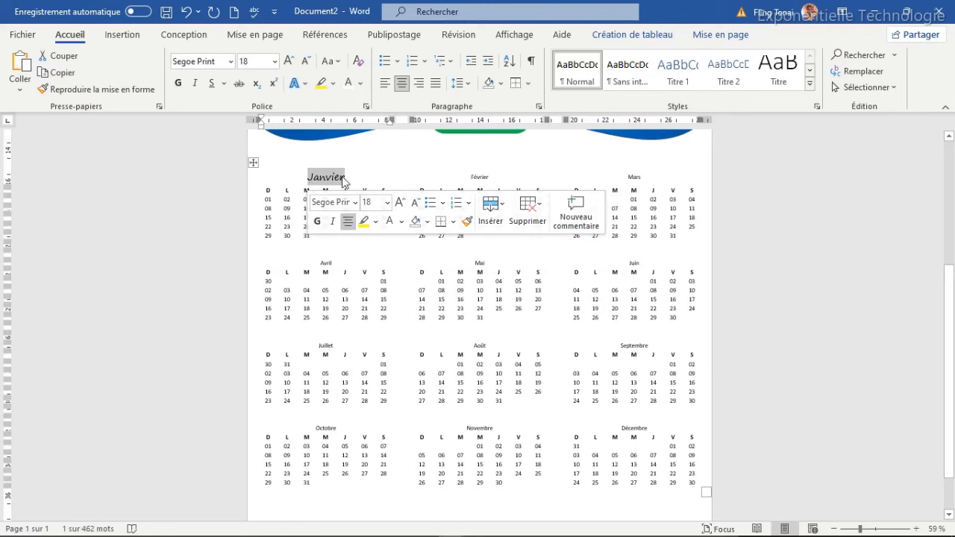
key("ctrl+shift+c")
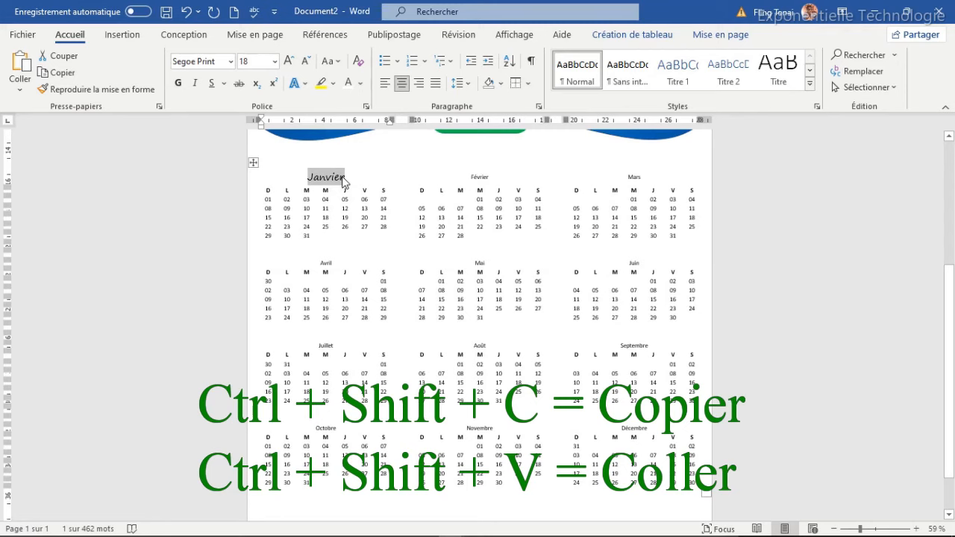
left_click(479, 178)
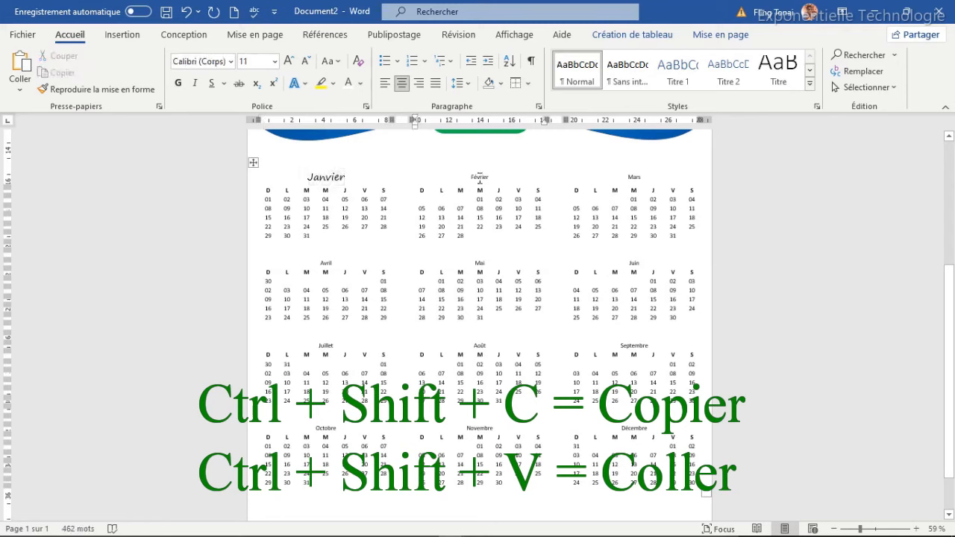
key("ctrl+shift+v")
left_click(325, 264)
key("ctrl+shift+v")
key("ctrl+shift+v")
left_click(634, 267)
key("ctrl+shift+v")
left_click(326, 356)
key("ctrl+shift+v")
key("ctrl+shift+v")
left_click(634, 358)
key("ctrl+shift+v")
left_click(325, 445)
key("ctrl+shift+v")
left_click(479, 445)
key("ctrl+shift+v")
left_click(634, 448)
key("ctrl+shift+v")
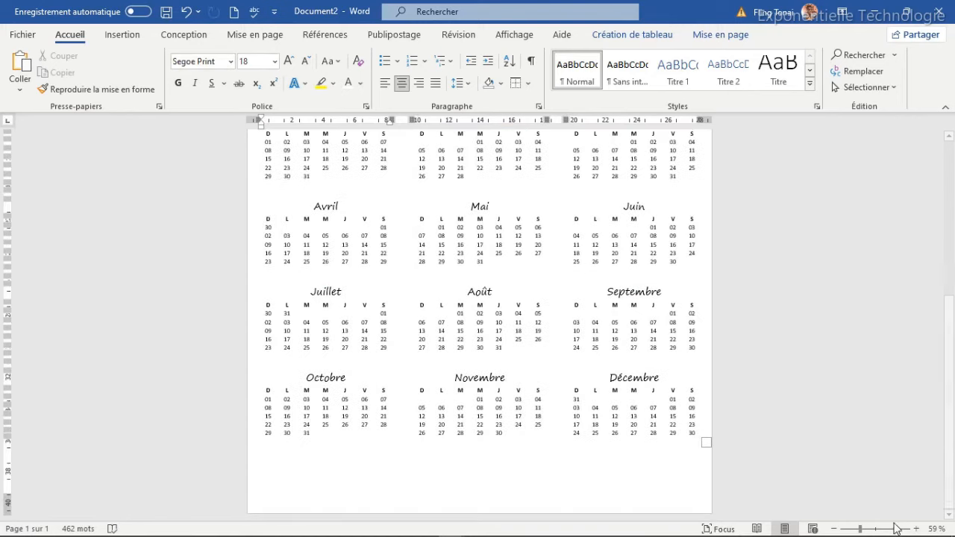
- Shade the Janvier heading cell with the recently used medium green #35CB7C
left_click_drag(860, 529, 869, 529)
left_click_drag(951, 319, 951, 382)
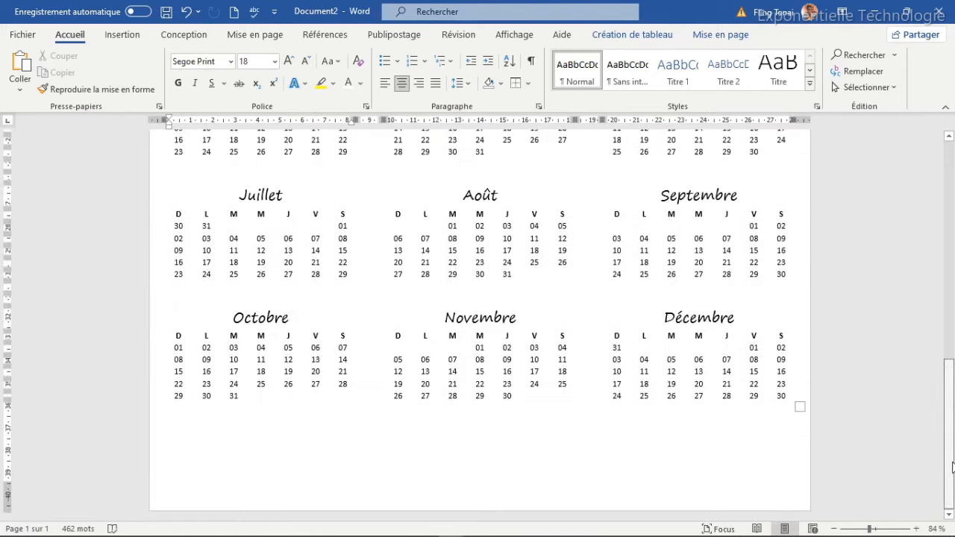
scroll(423, 334, "up", 5)
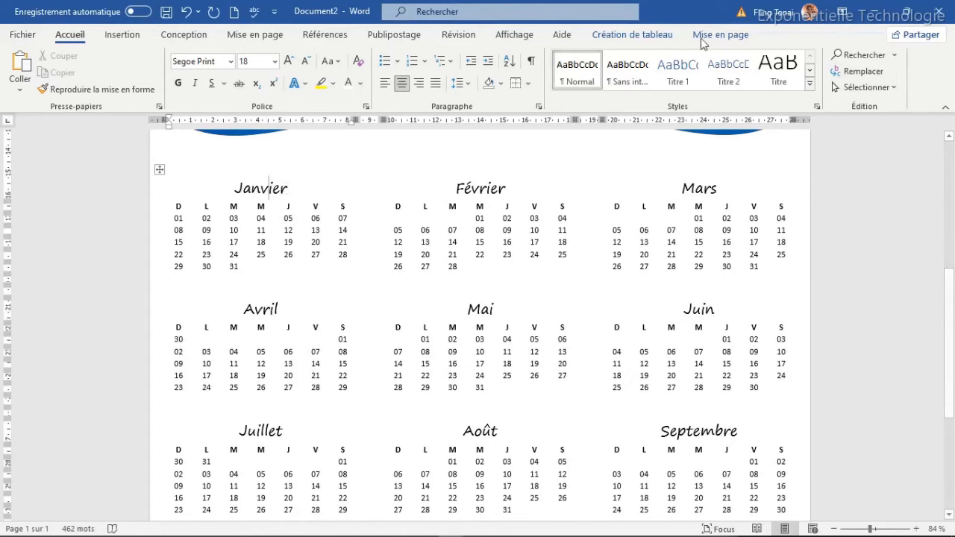
left_click(674, 37)
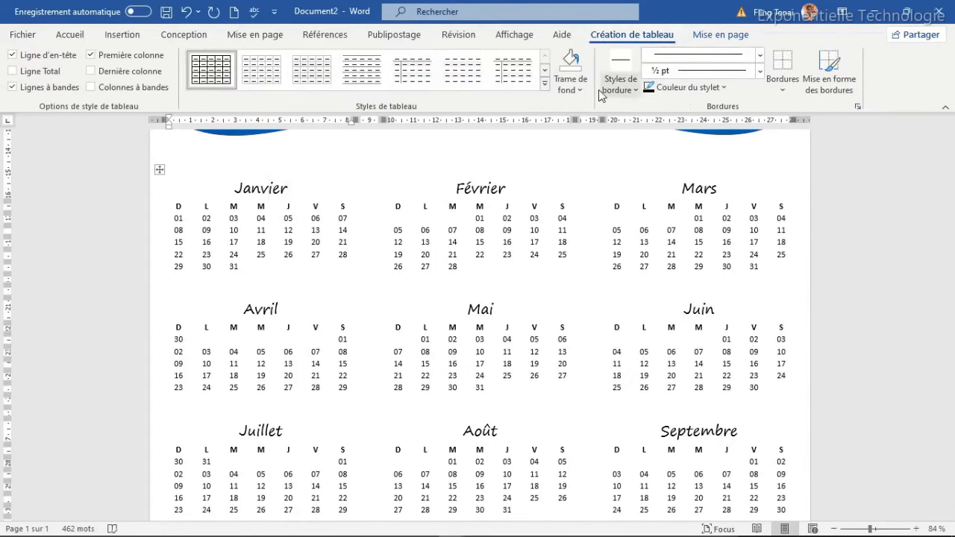
left_click(574, 84)
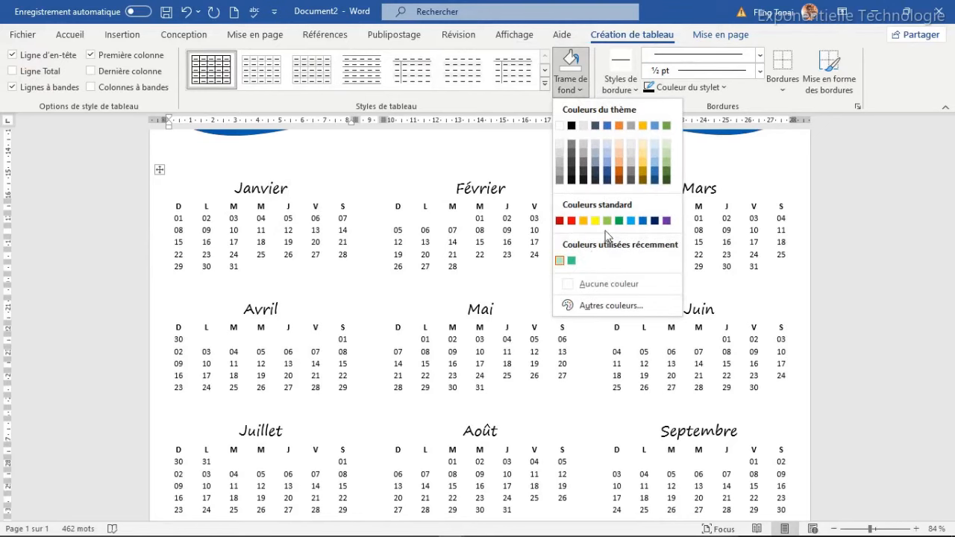
left_click(571, 261)
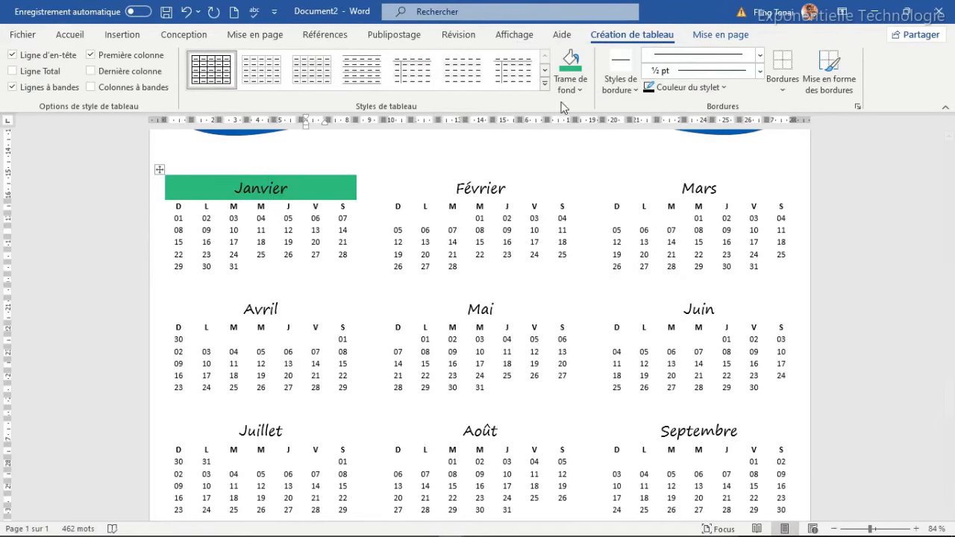
- Shade Janvier's row of weekday initials with the recently used light green #B1EBCD
left_click_drag(352, 206, 168, 210)
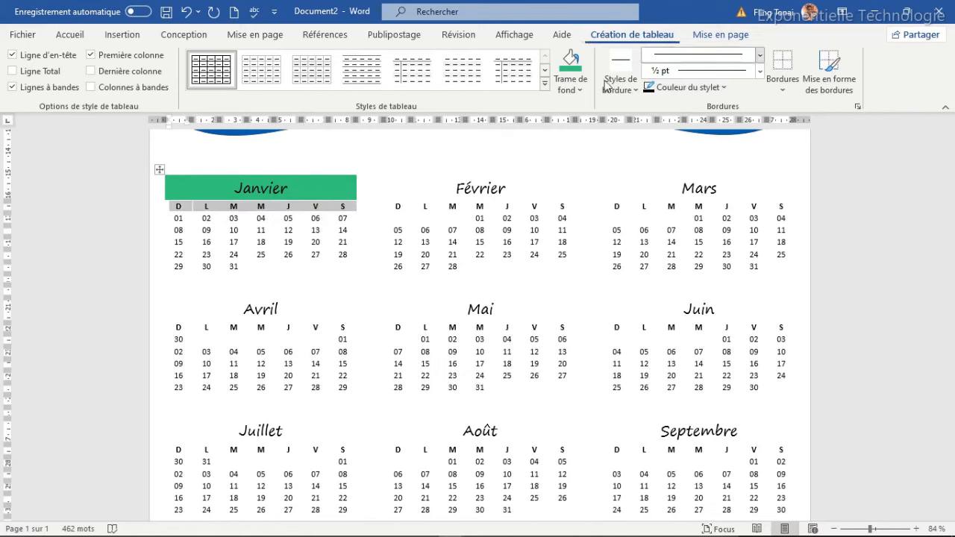
left_click(579, 90)
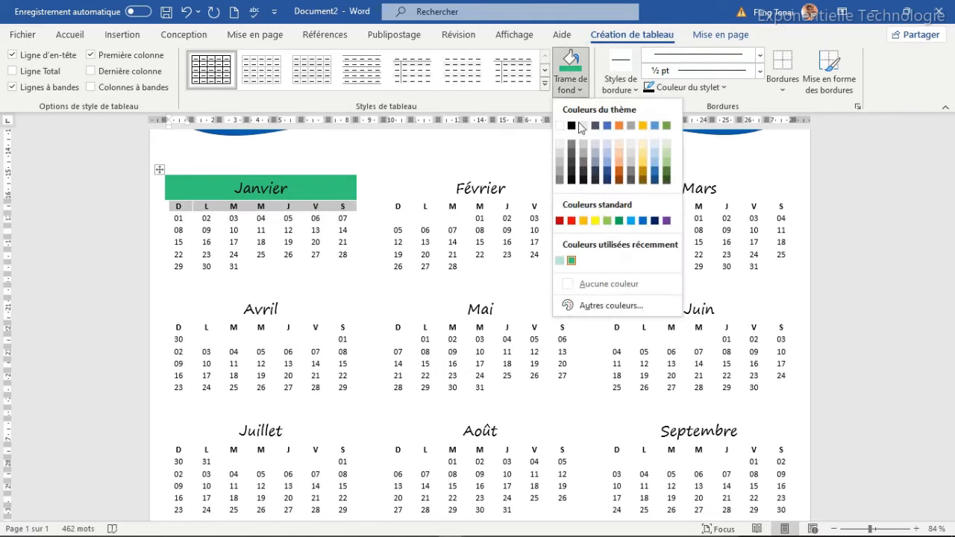
left_click(560, 259)
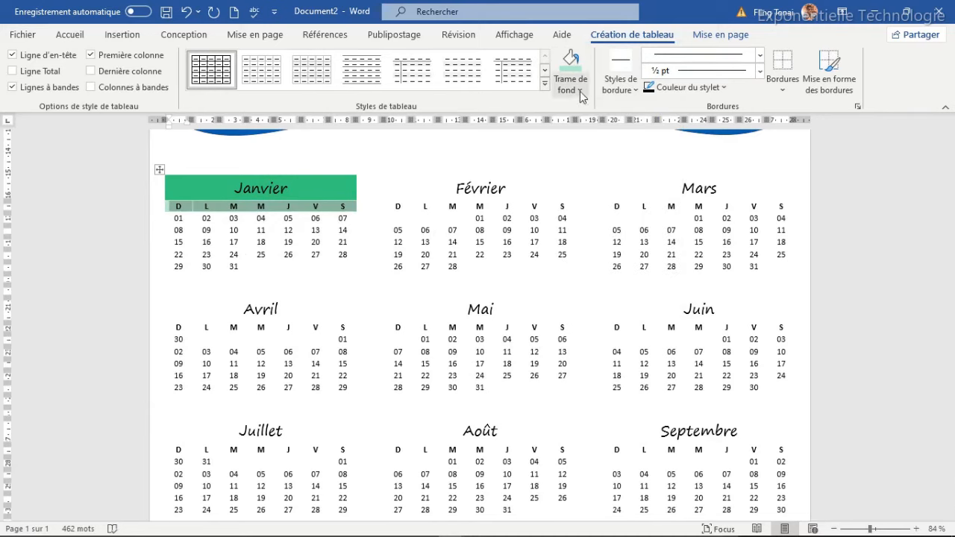
left_click(355, 206)
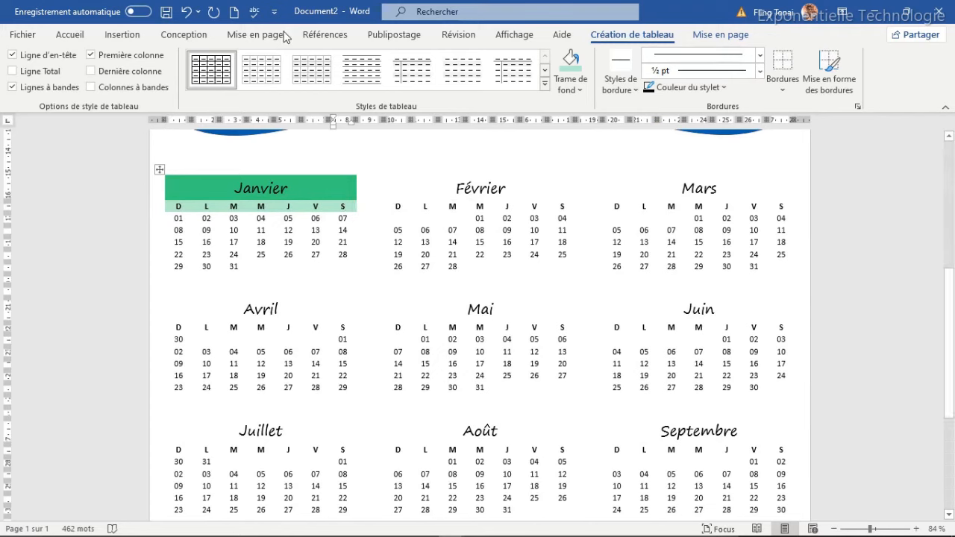
- Examine the custom colour hex codes of the shading in Janvier's weekday row and heading
left_click(580, 91)
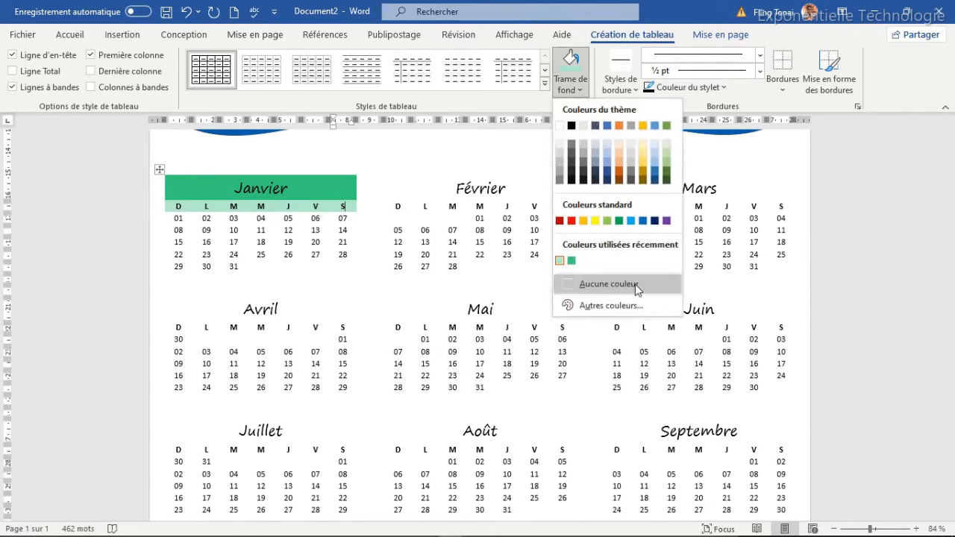
left_click(579, 305)
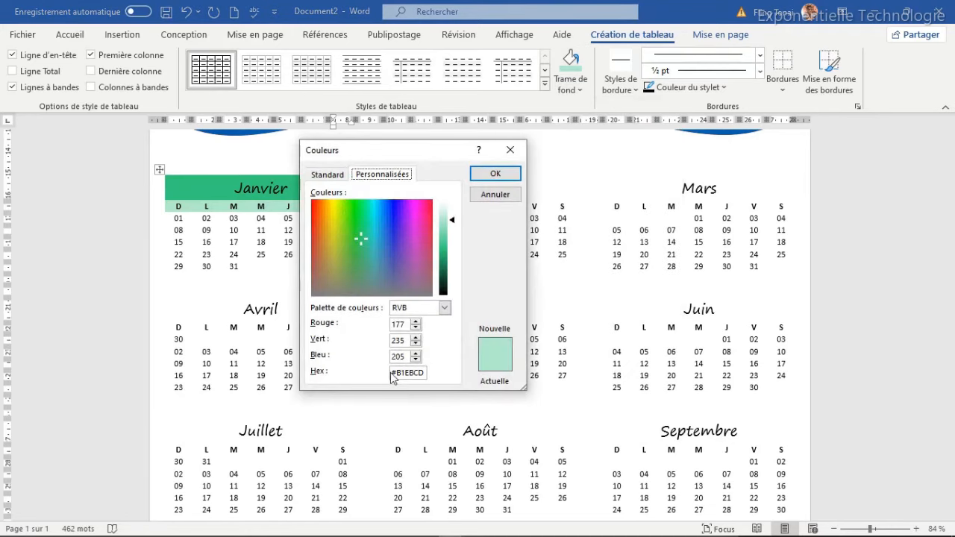
left_click_drag(393, 373, 426, 372)
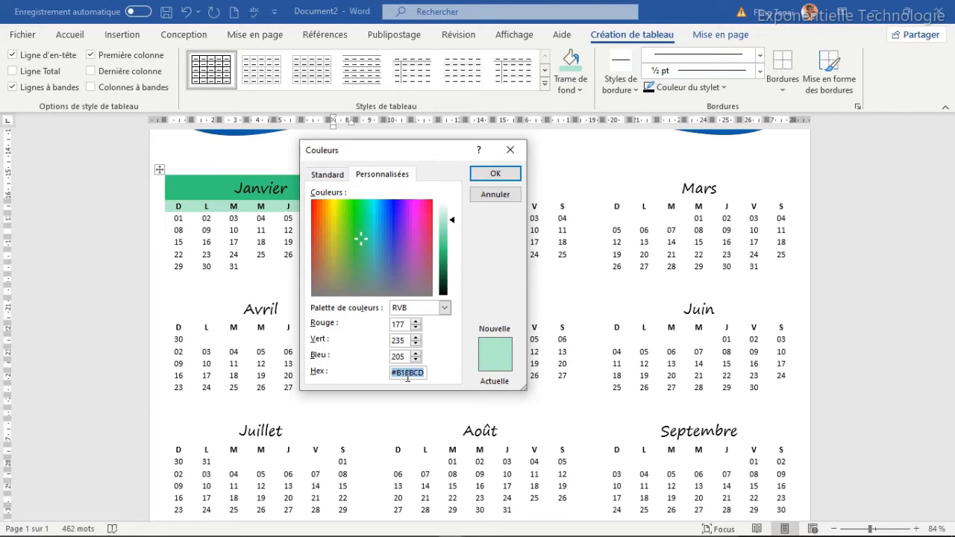
left_click(493, 174)
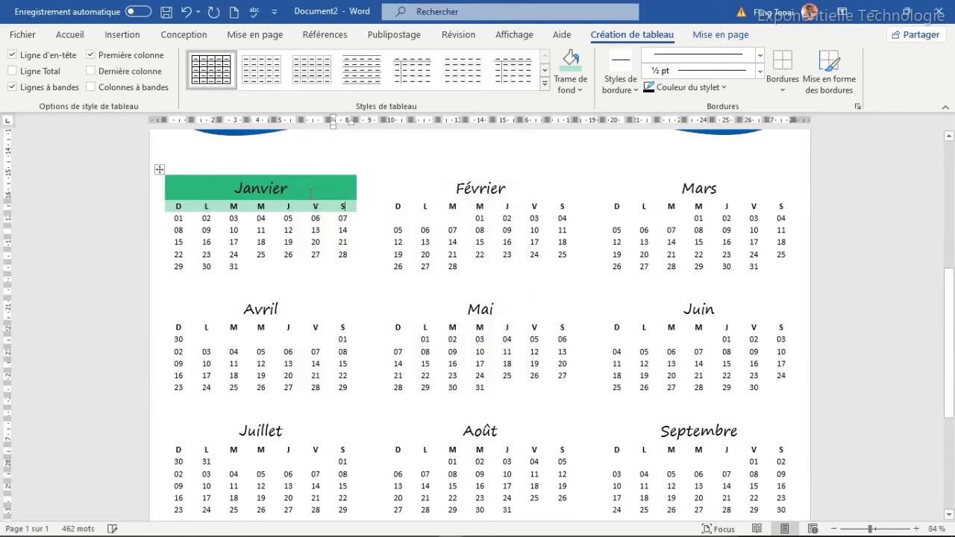
left_click(311, 194)
left_click(579, 89)
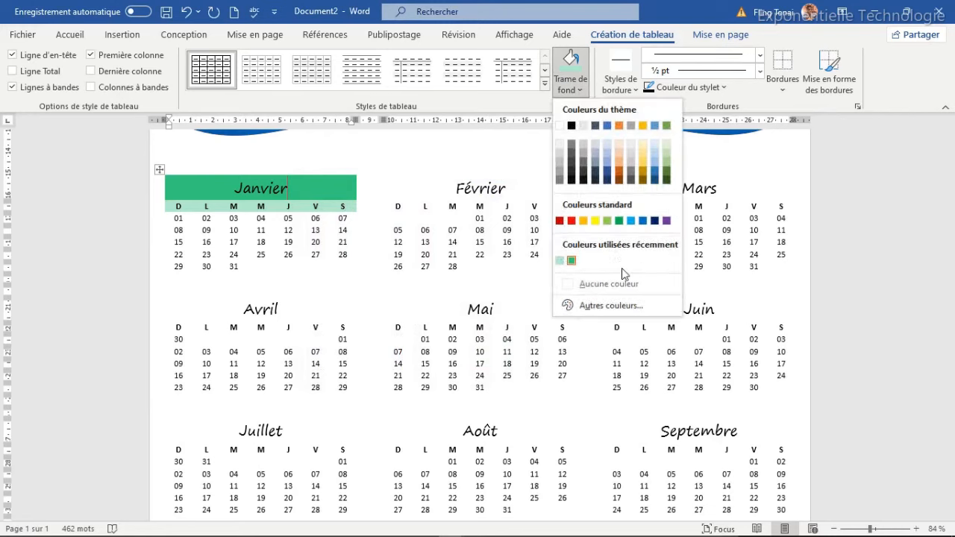
left_click(600, 305)
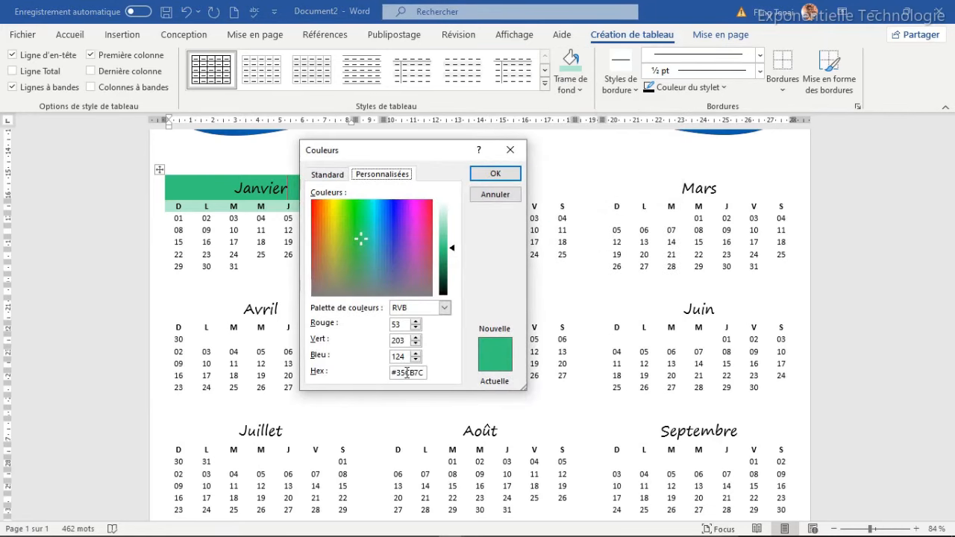
left_click(495, 174)
- Shade the heading cells from Février through Septembre with the same medium green as the Janvier heading
left_click(419, 192)
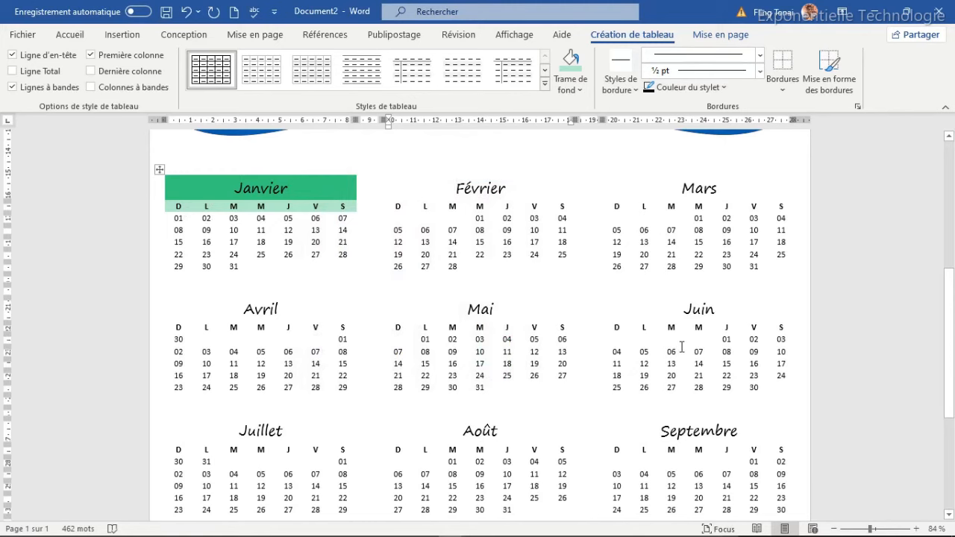
left_click(570, 89)
left_click(560, 259)
left_click(695, 188)
left_click(570, 62)
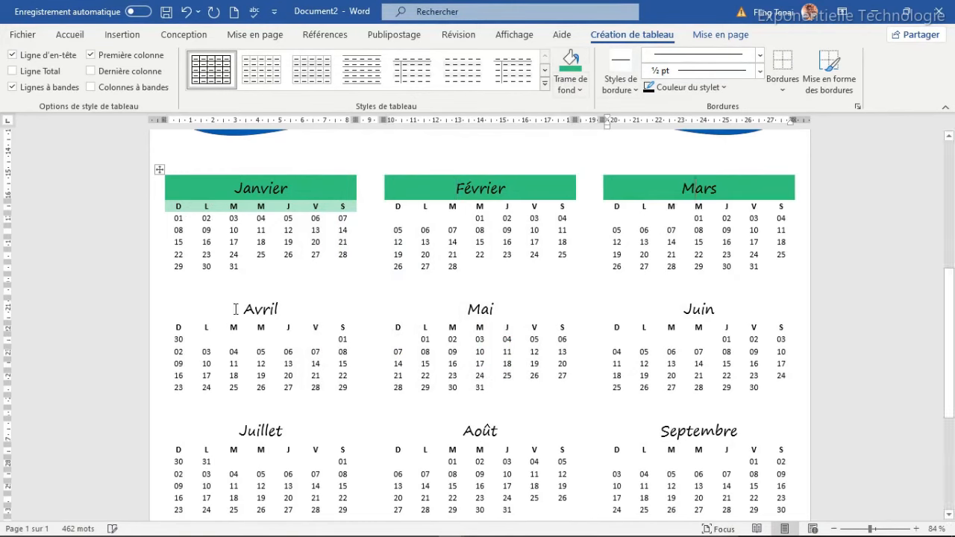
left_click(240, 309)
left_click(571, 62)
left_click(475, 309)
left_click(571, 62)
left_click(693, 309)
left_click(571, 64)
left_click(254, 422)
left_click(571, 62)
left_click(478, 431)
left_click(571, 62)
left_click(693, 430)
left_click(570, 62)
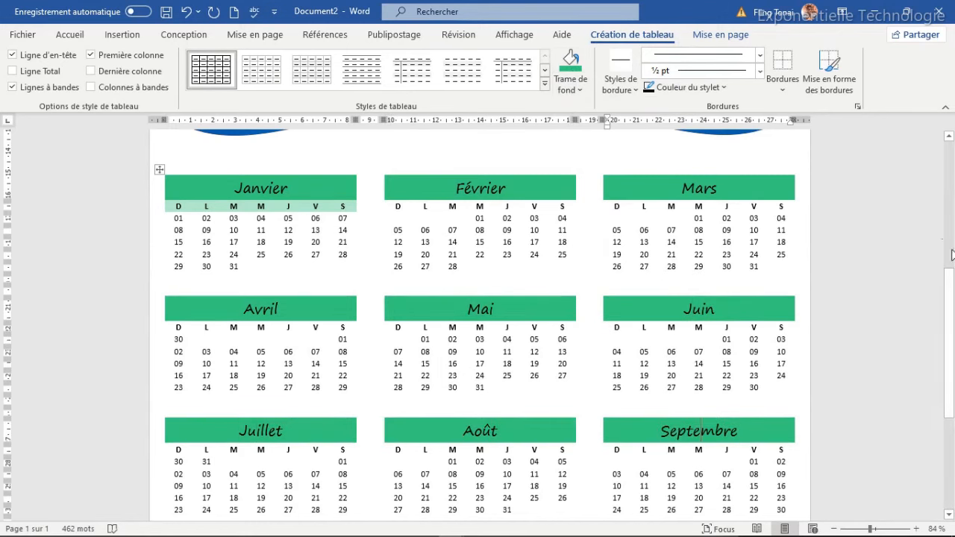
- Apply the medium green heading shading to the Décembre, Novembre and Octobre cells
scroll(952, 255, "down", 5)
left_click(693, 317)
left_click(571, 62)
left_click(570, 89)
left_click(477, 318)
left_click(571, 62)
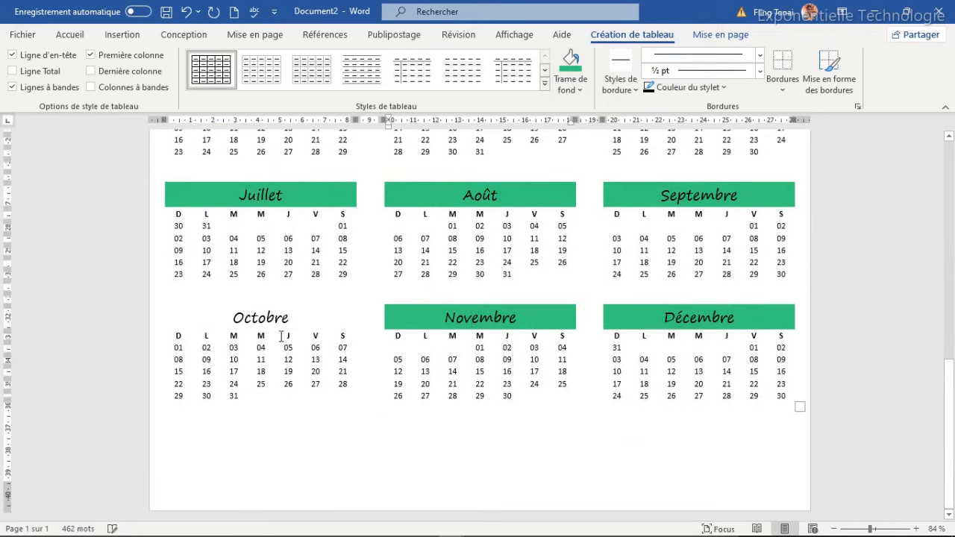
left_click(275, 318)
left_click(570, 62)
- Shade the weekday-initial rows of the blocks from Juillet through Décembre with the light green used under Janvier
left_click_drag(732, 342, 608, 337)
left_click(580, 90)
left_click(567, 261)
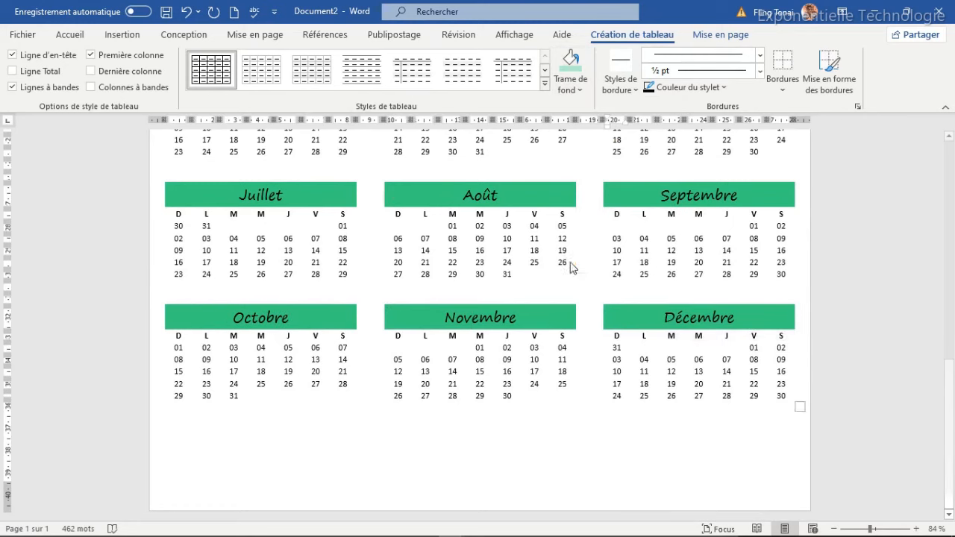
left_click(400, 337)
left_click_drag(401, 337, 570, 337)
left_click(570, 61)
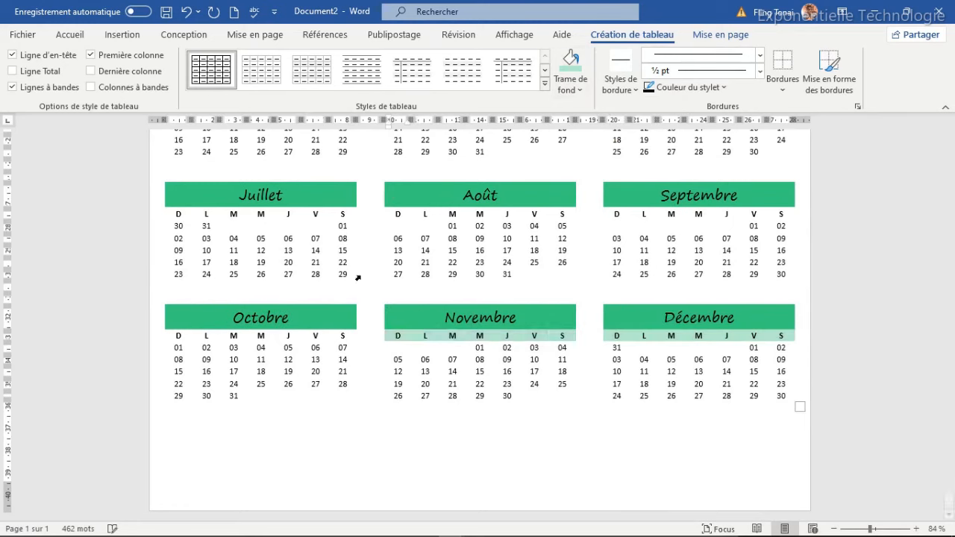
left_click_drag(352, 337, 145, 352)
left_click(565, 72)
mouse_move(352, 215)
left_mouse_down()
mouse_move(254, 196)
mouse_move(224, 149)
mouse_move(172, 217)
left_mouse_up()
left_click(567, 73)
left_click_drag(571, 215, 391, 215)
left_click(568, 72)
left_click_drag(611, 215, 791, 215)
left_click(569, 73)
- Apply the light green shading to the weekday-initial rows of Juin, Mai, Avril, Février and Mars
scroll(923, 333, "up", 5)
left_click_drag(611, 268, 791, 268)
left_click(569, 72)
left_click_drag(392, 268, 552, 274)
left_click(568, 72)
left_click_drag(176, 268, 355, 268)
left_click(568, 72)
left_click_drag(392, 147, 791, 146)
left_click(568, 72)
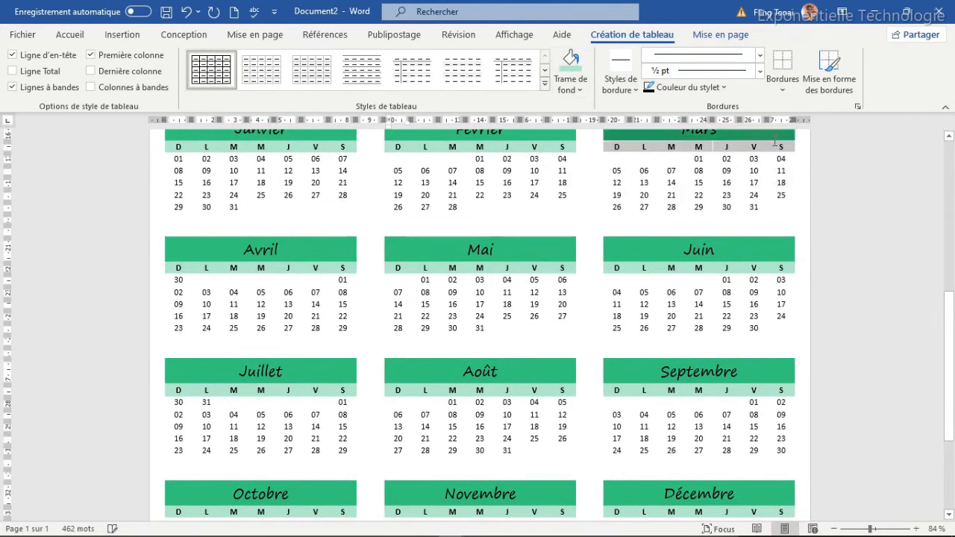
left_click(568, 72)
- Draw a rectangle about 4 cm high and 24.5 cm wide below the calendar table and fill it with standard dark blue
scroll(945, 350, "down", 1)
scroll(945, 350, "down", 3)
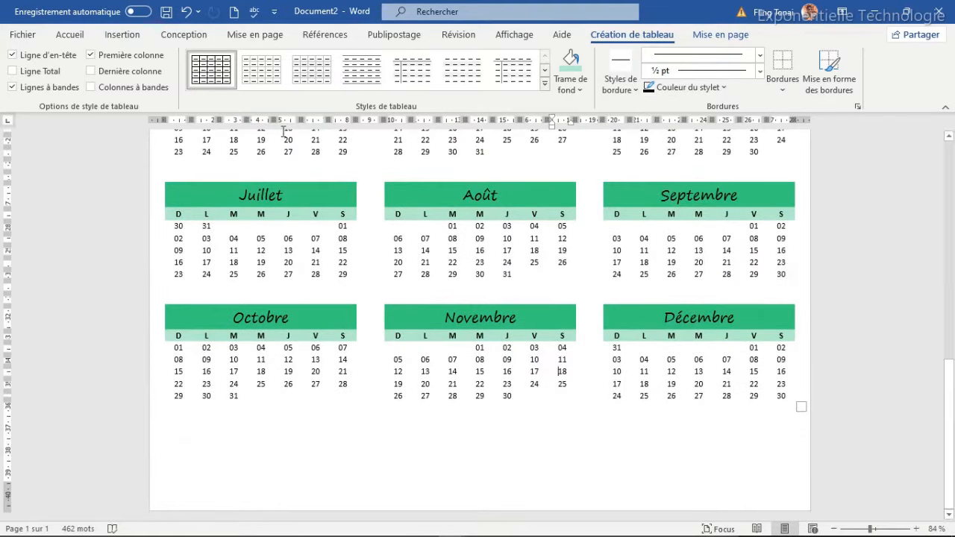
left_click(118, 35)
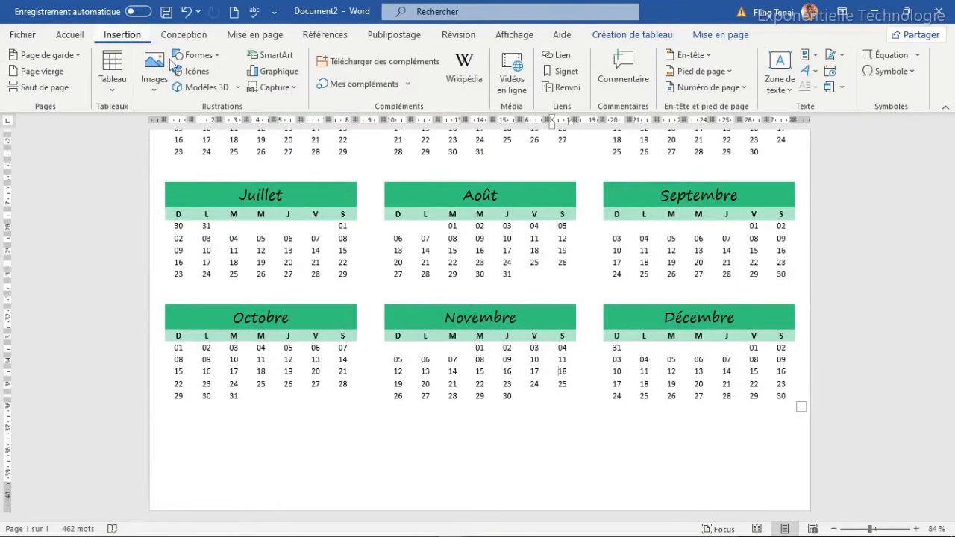
left_click(197, 55)
left_click(220, 92)
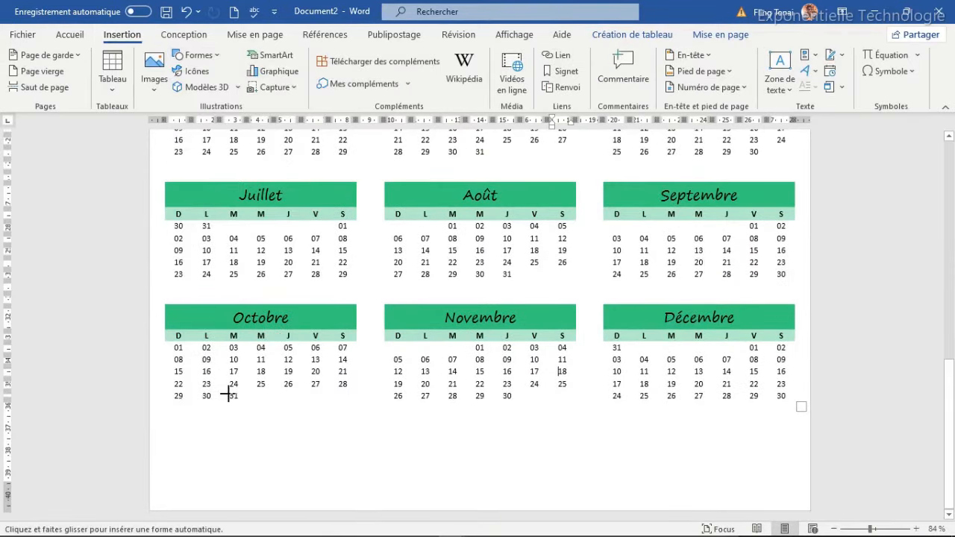
left_click_drag(149, 422, 694, 513)
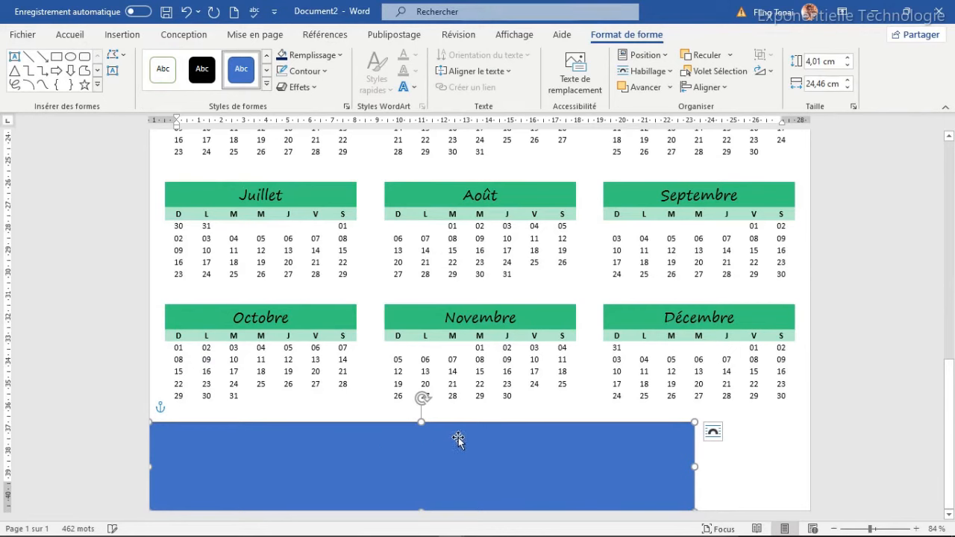
left_click(332, 56)
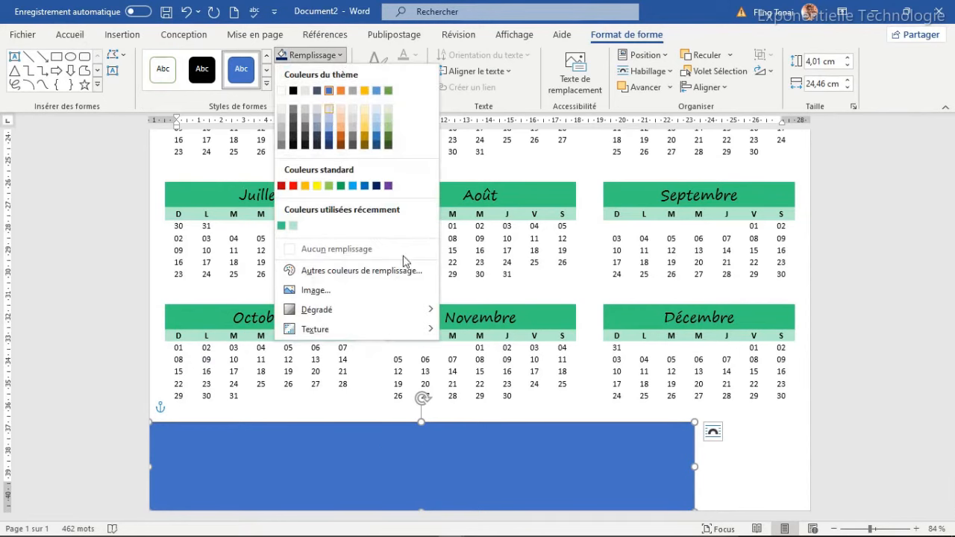
left_click(376, 186)
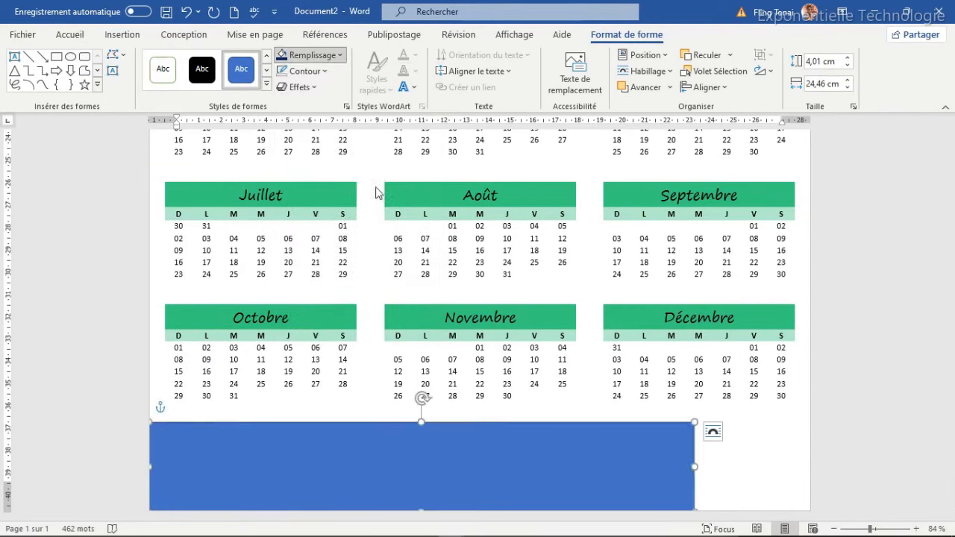
- Edit the footer rectangle's points into a wave about 25 cm wide, with a dipped upper edge and a rounded, sloping right end
left_click(116, 55)
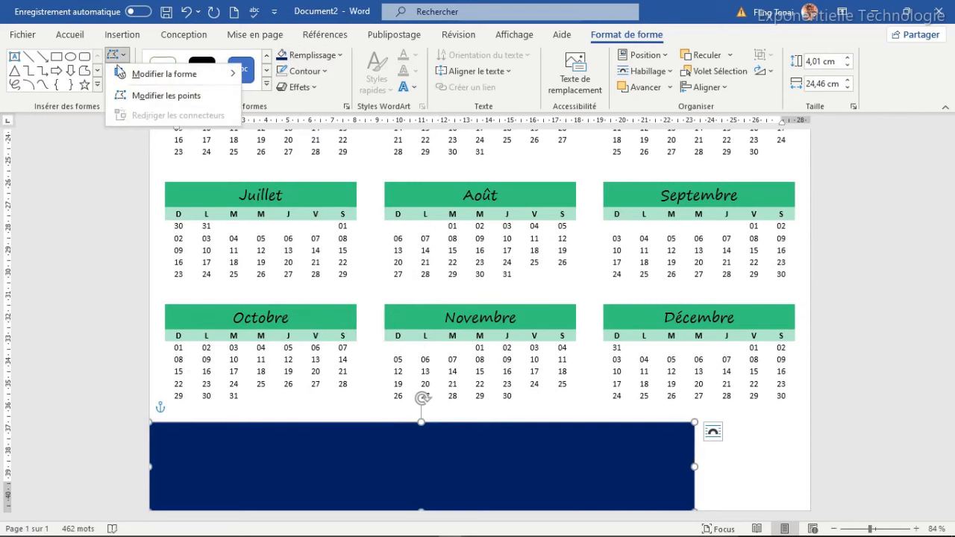
left_click(149, 97)
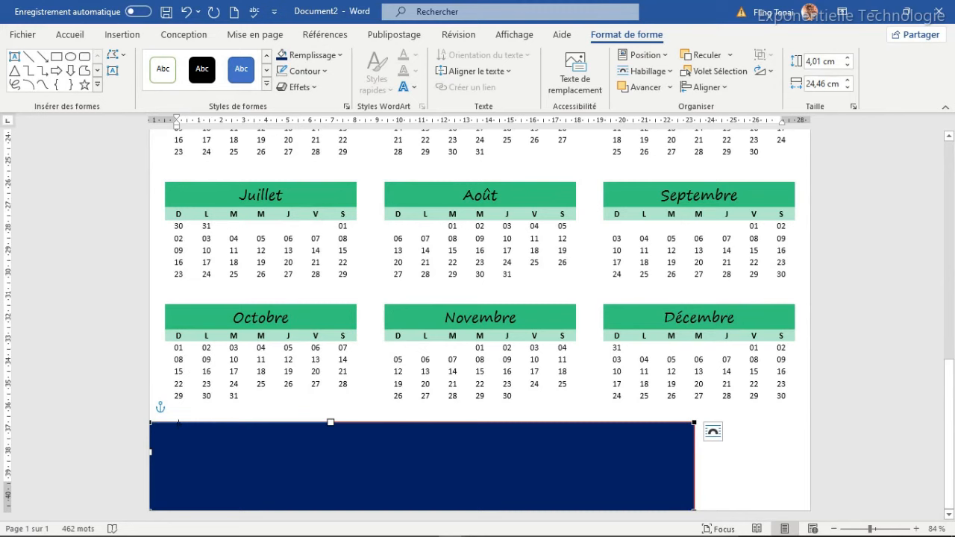
left_click_drag(331, 421, 311, 480)
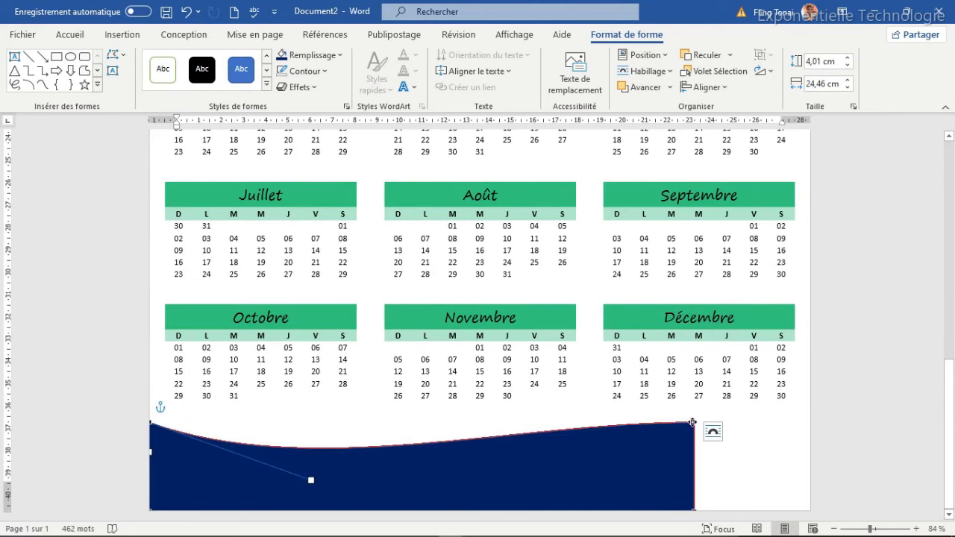
left_click_drag(696, 423, 679, 446)
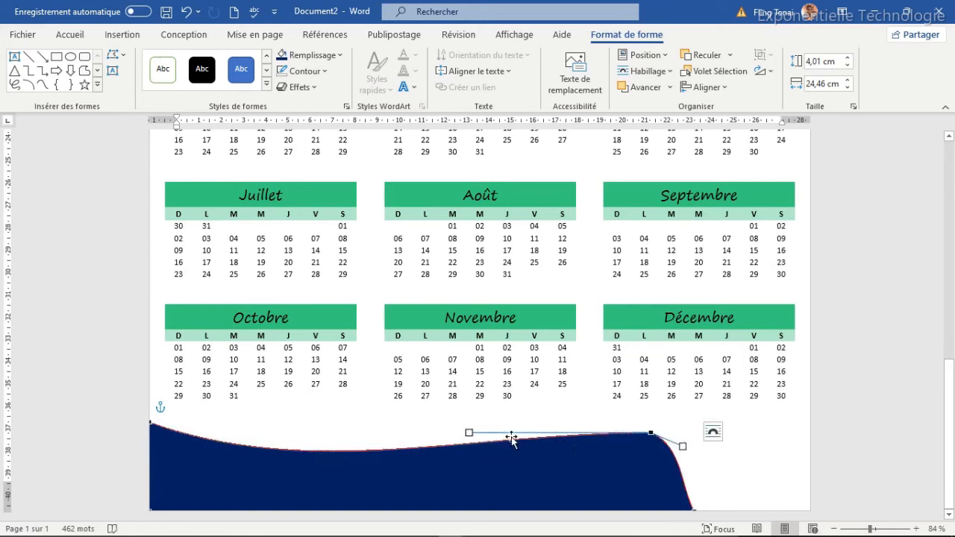
left_click_drag(469, 432, 460, 445)
left_click_drag(652, 433, 684, 447)
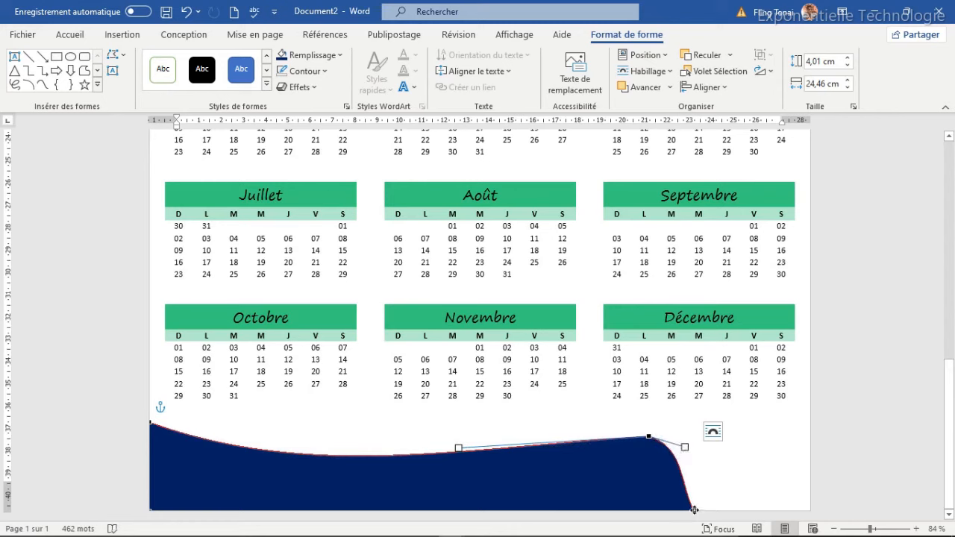
left_click_drag(695, 508, 705, 509)
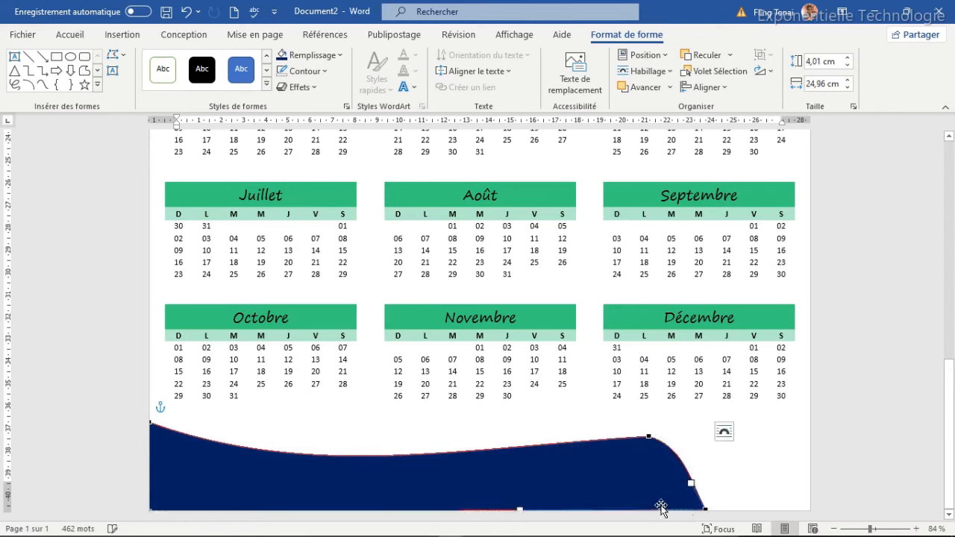
- Duplicate the dark blue wave and place the copy behind it, enlarged to about 4.7 cm by 30.6 cm across the page width
left_click(345, 462)
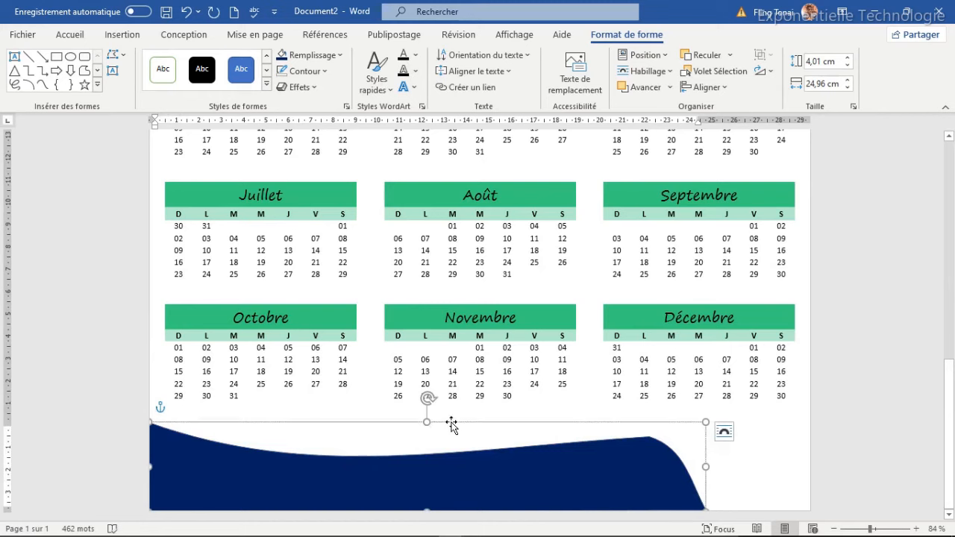
key("ctrl+d")
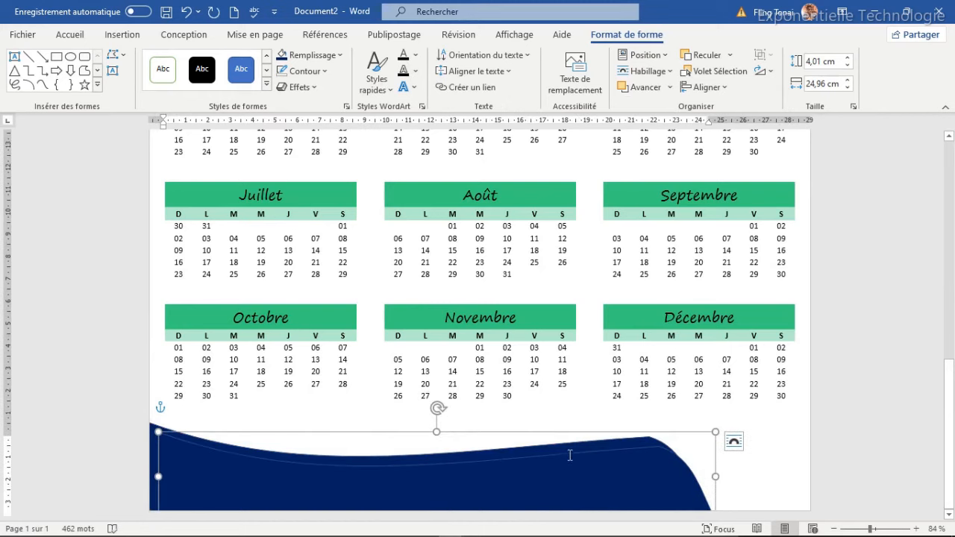
left_click_drag(580, 436, 697, 428)
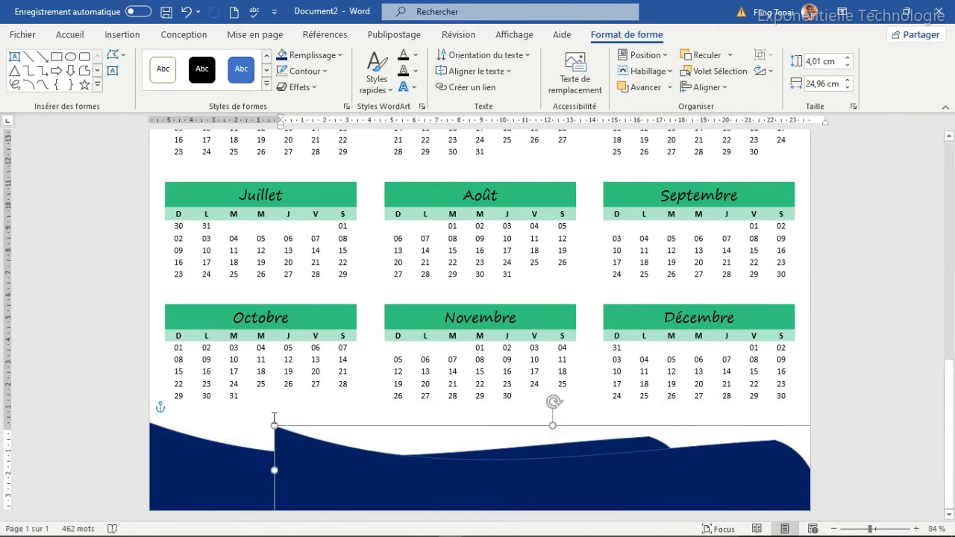
left_click_drag(261, 426, 117, 410)
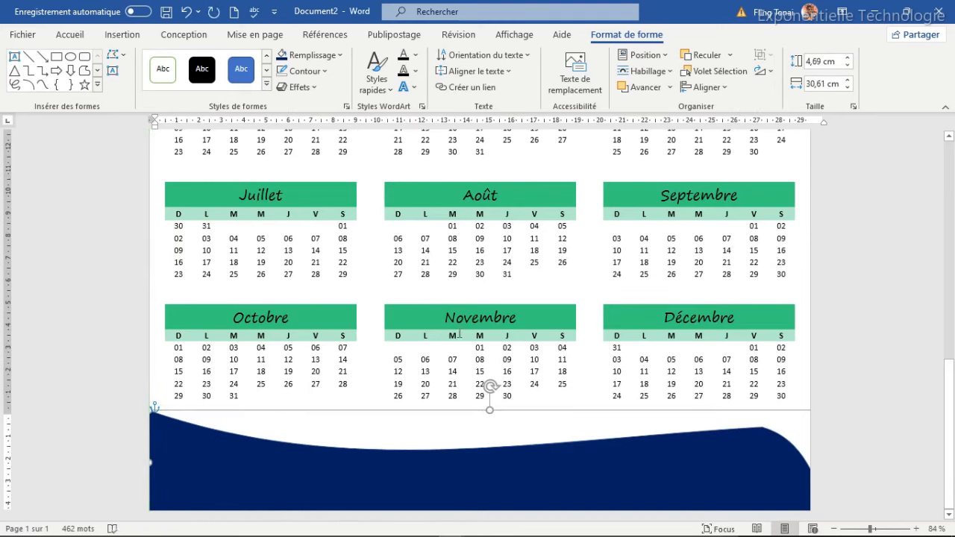
left_click(730, 55)
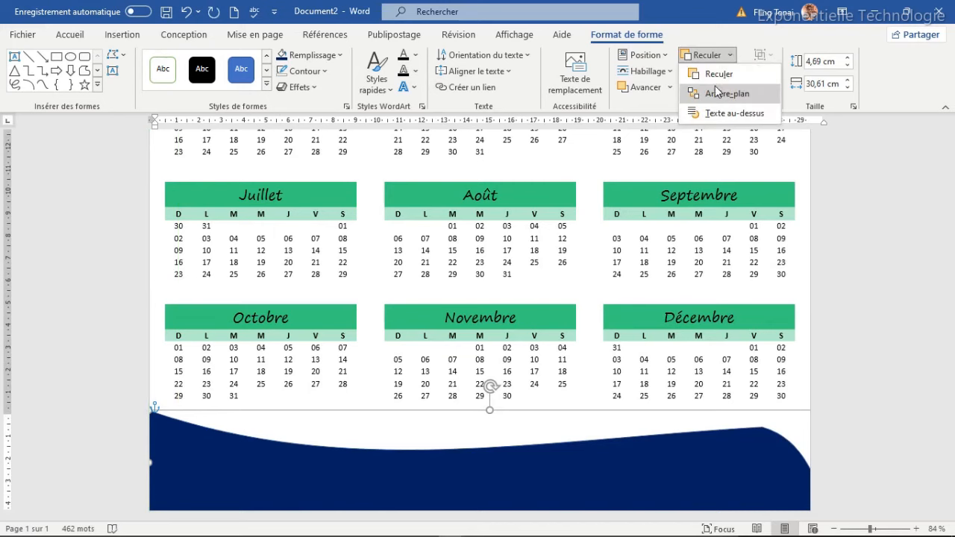
left_click(718, 93)
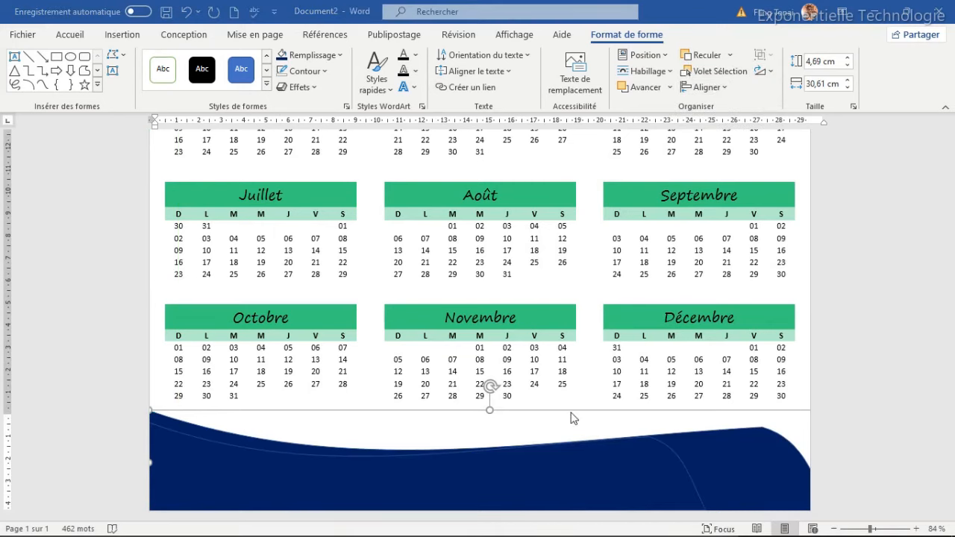
- Give the rear wave a linear blue gradient fill and remove its outline
right_click(728, 415)
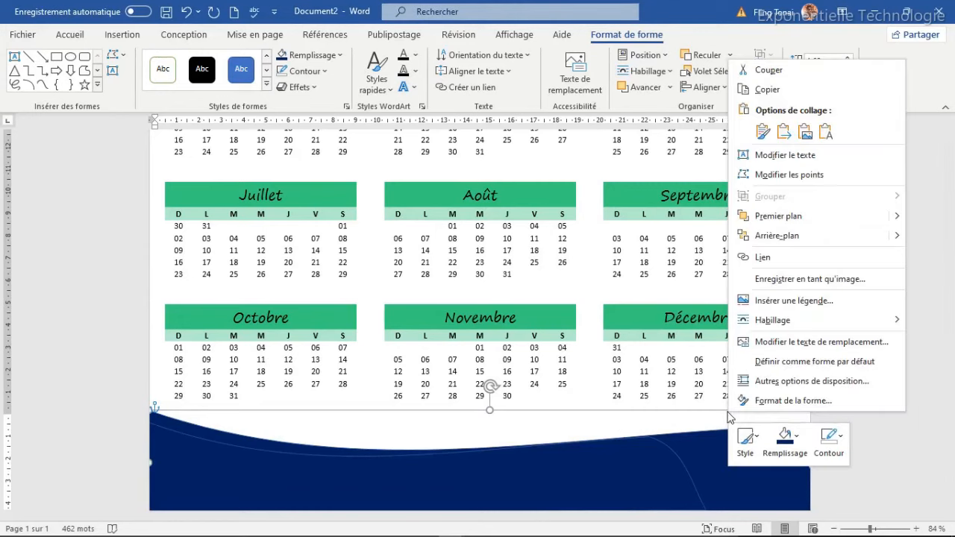
left_click(778, 403)
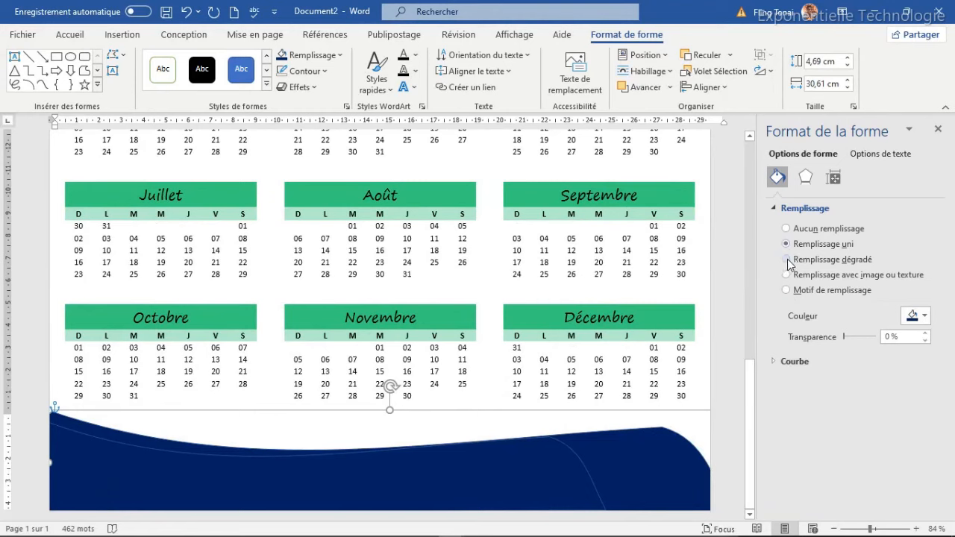
left_click(788, 260)
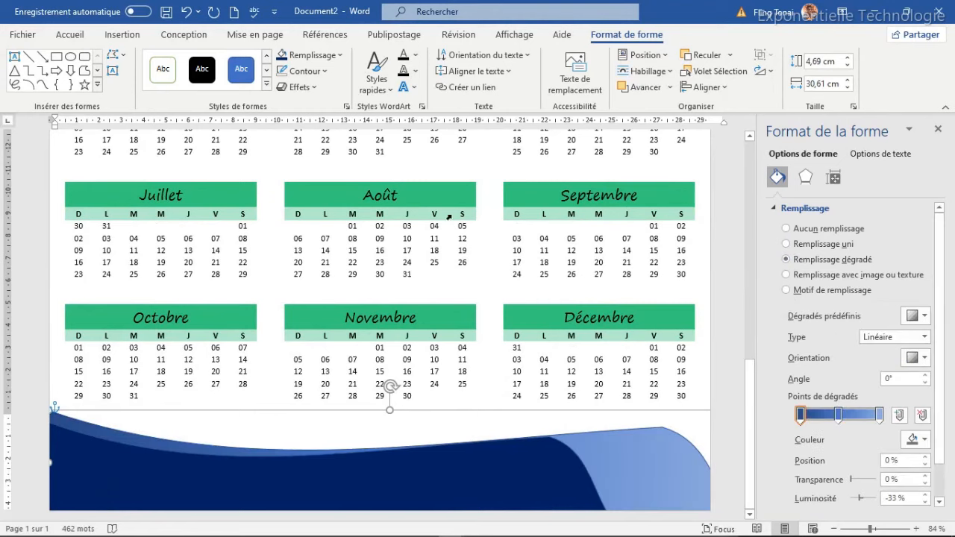
left_click(305, 71)
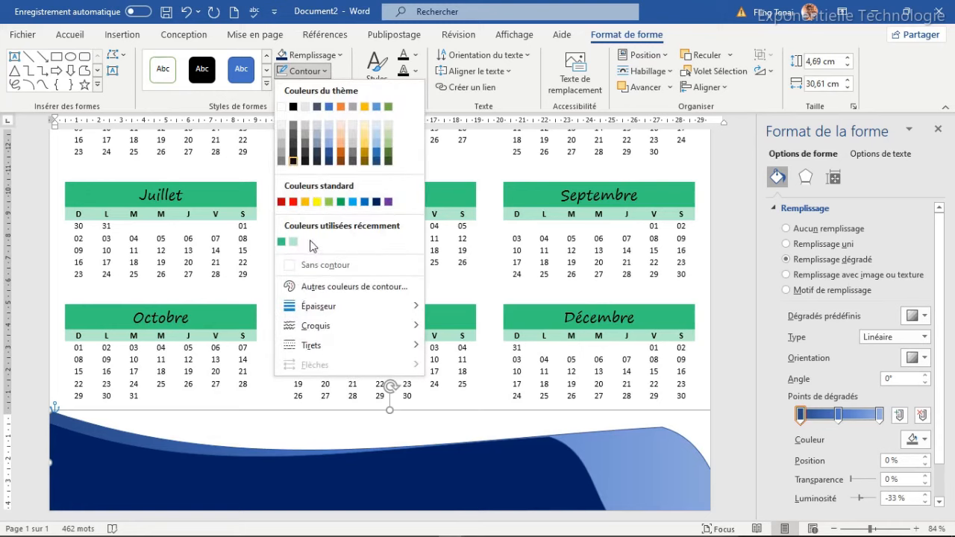
left_click(297, 265)
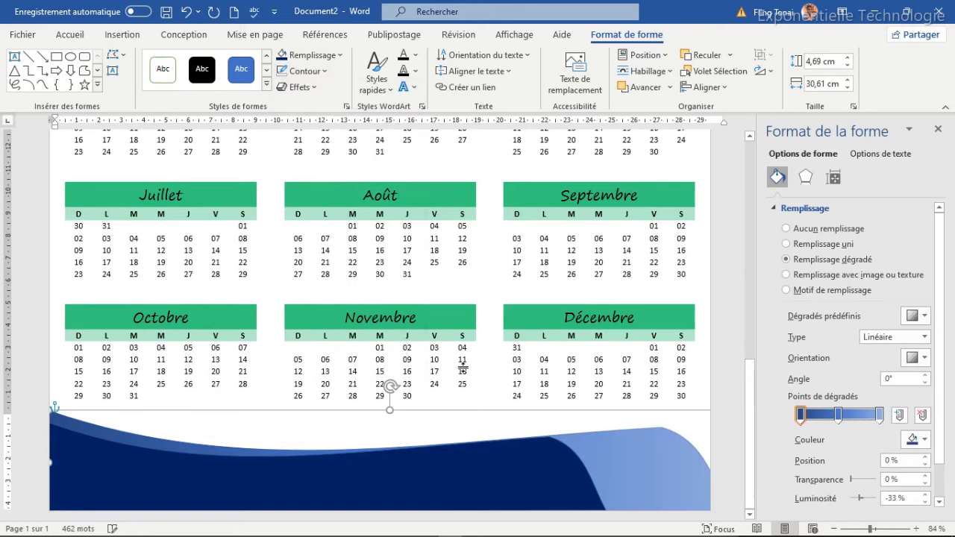
- Reduce the rear wave's height to about 4.1 cm by lowering its upper edge
left_click(411, 471)
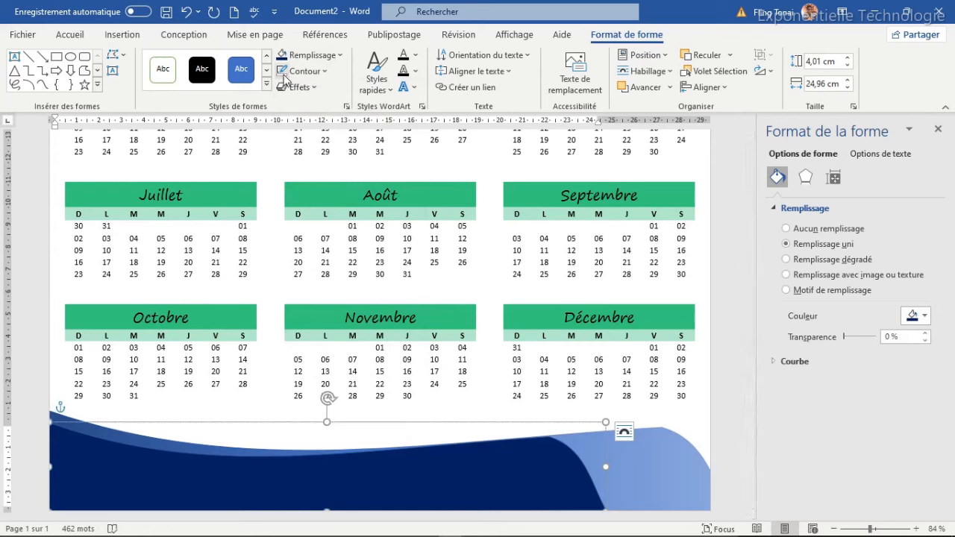
left_click(391, 419)
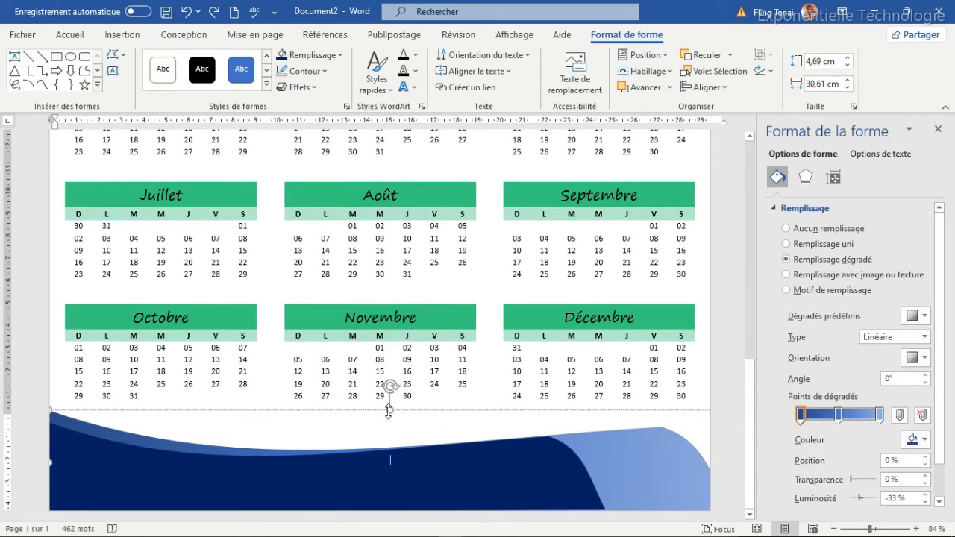
left_click_drag(388, 412, 385, 424)
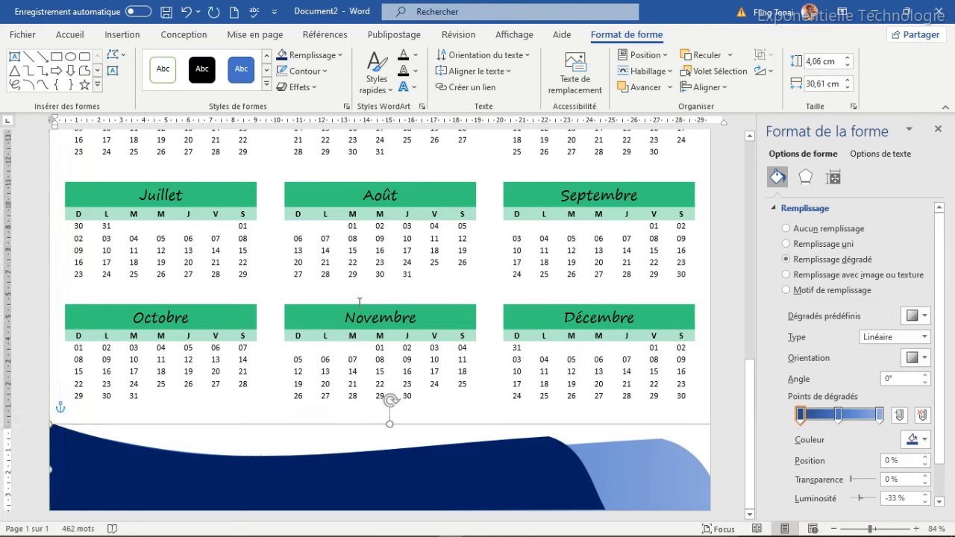
- Edit the rear wave's points to raise its upper edge into a hump before the right-hand curve point
left_click(114, 55)
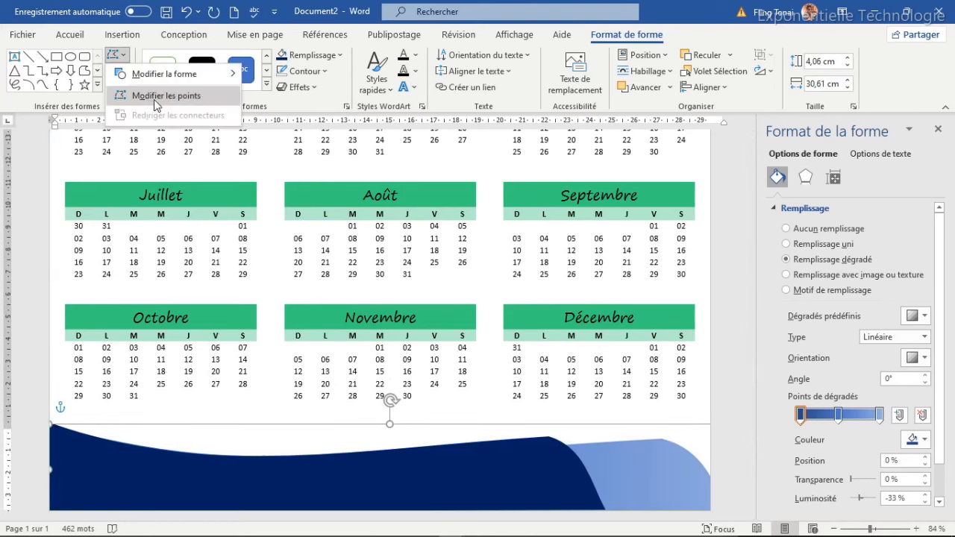
left_click(166, 96)
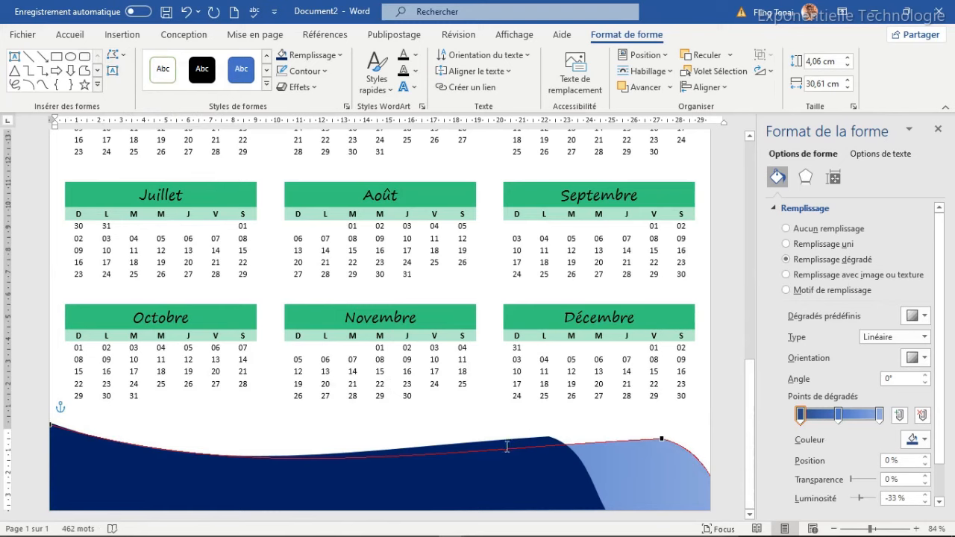
left_click(662, 438)
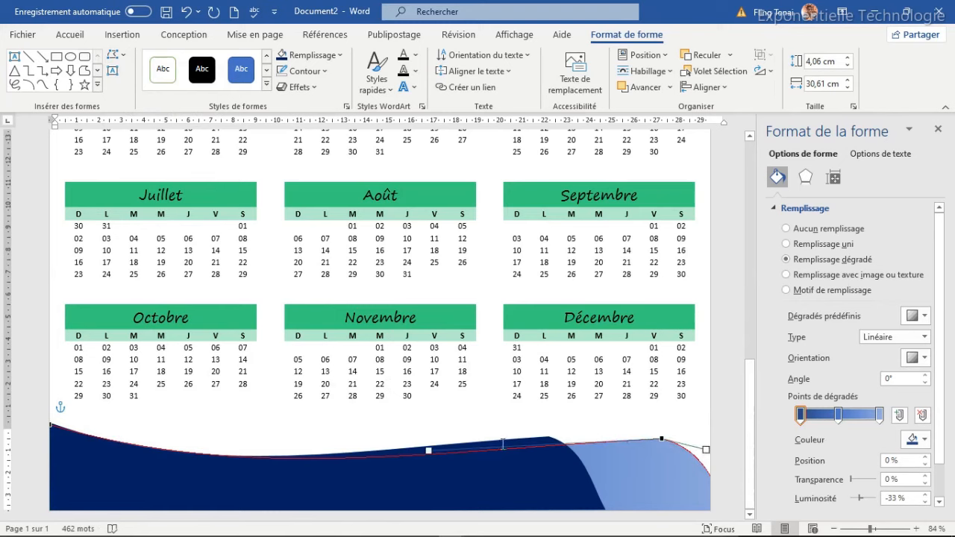
left_click_drag(427, 451, 427, 425)
key("ctrl+z")
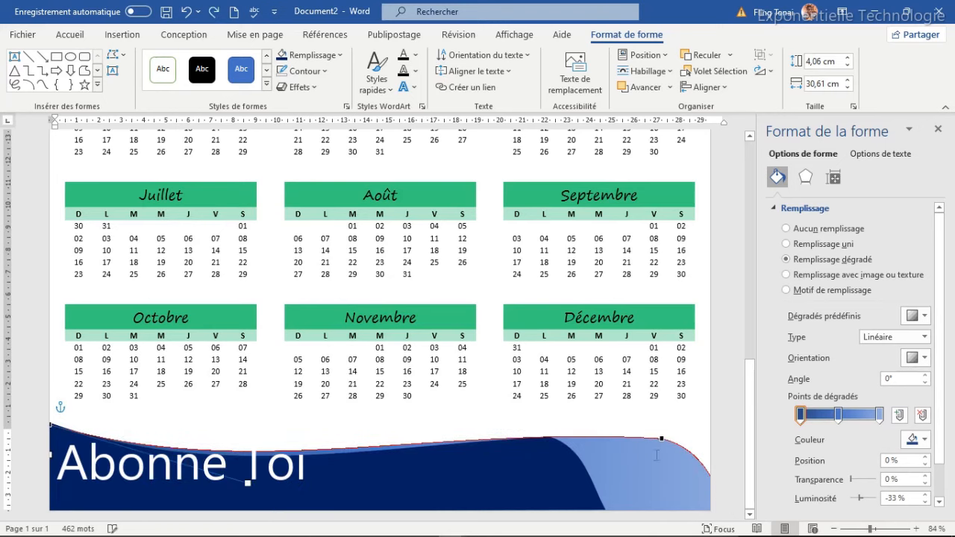
left_click(662, 438)
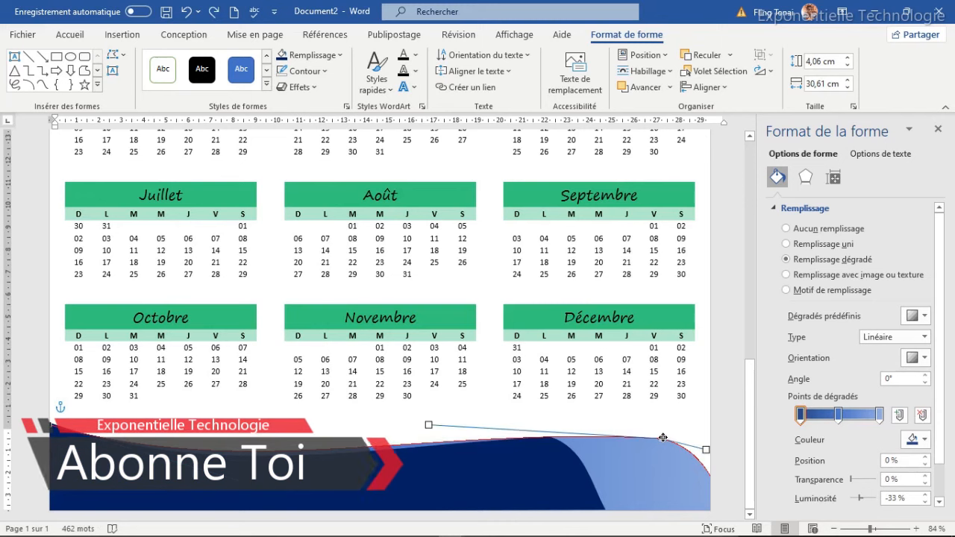
left_click_drag(428, 425, 431, 409)
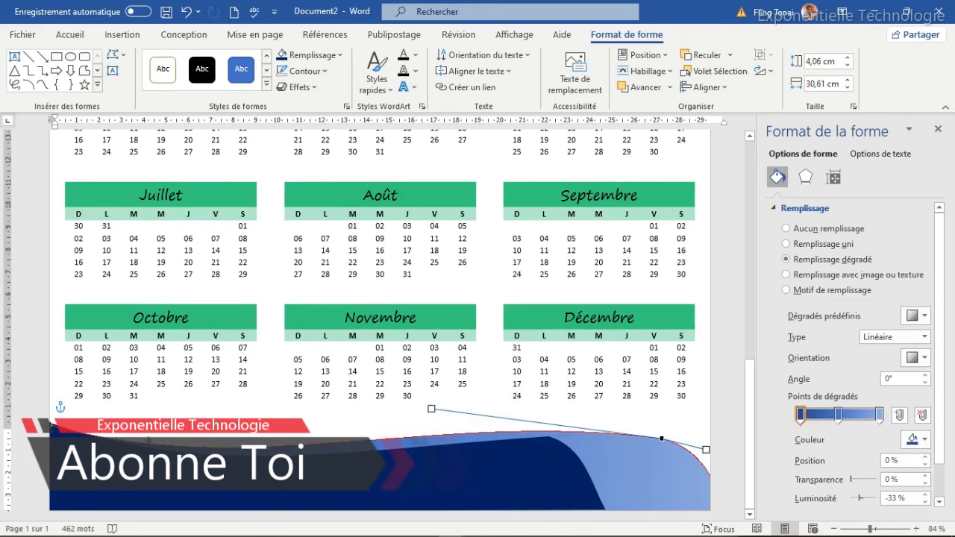
- Deepen the dip in the rear wave's left half so it stays behind the dark wave, and slightly adjust the right hump
left_click(50, 425)
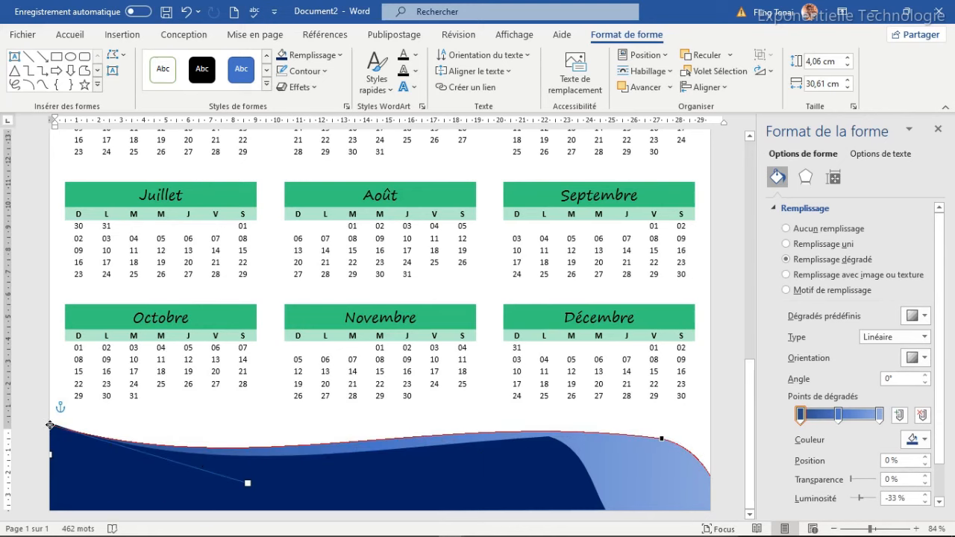
left_click_drag(247, 485, 243, 526)
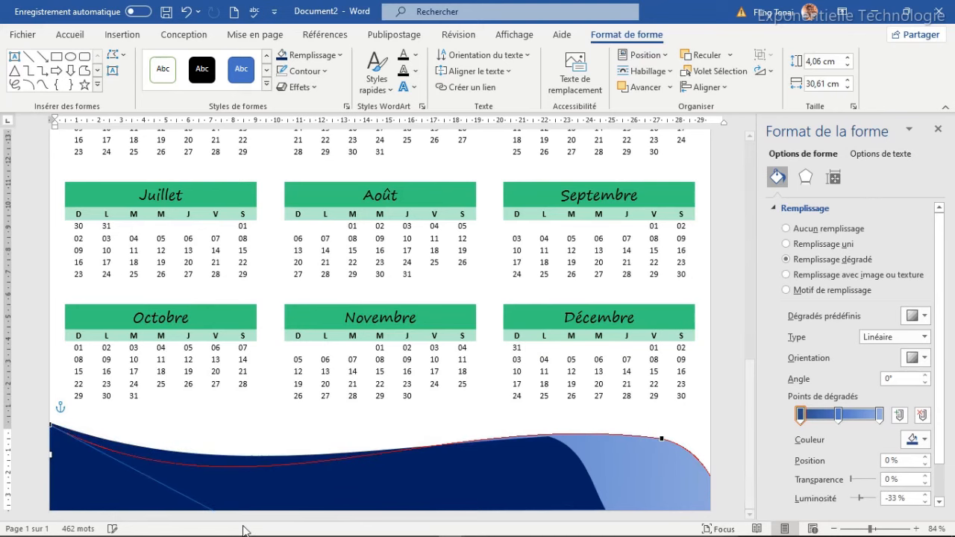
left_click(663, 439)
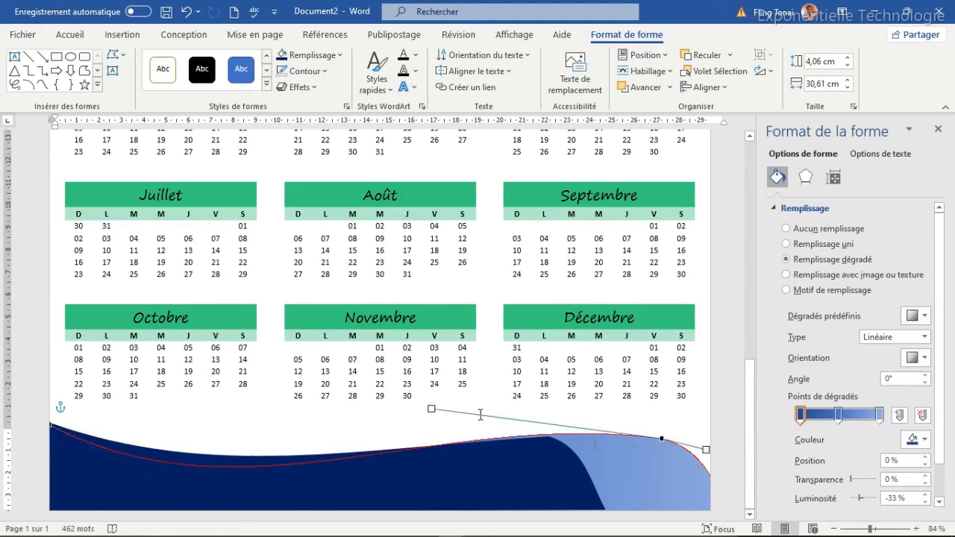
left_click_drag(431, 409, 430, 412)
left_click(403, 423)
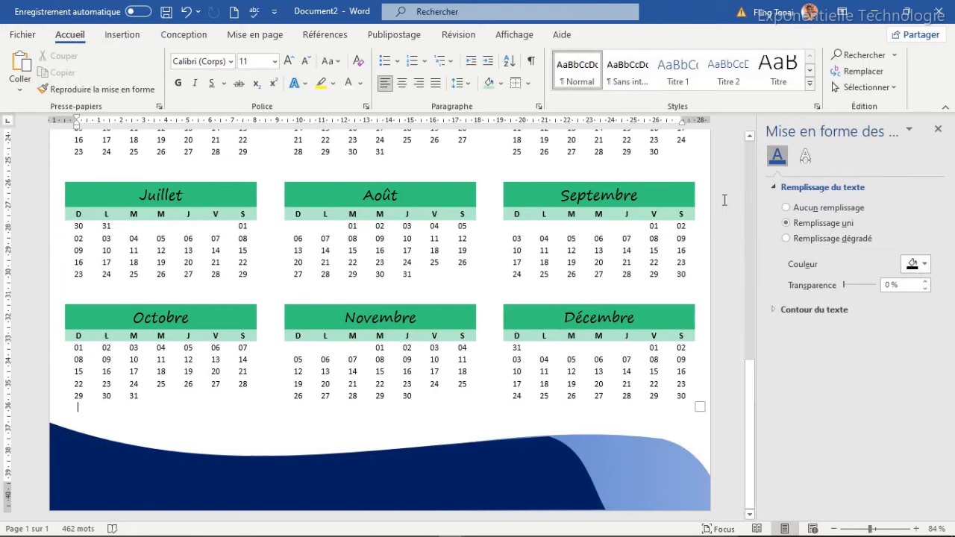
left_click(938, 129)
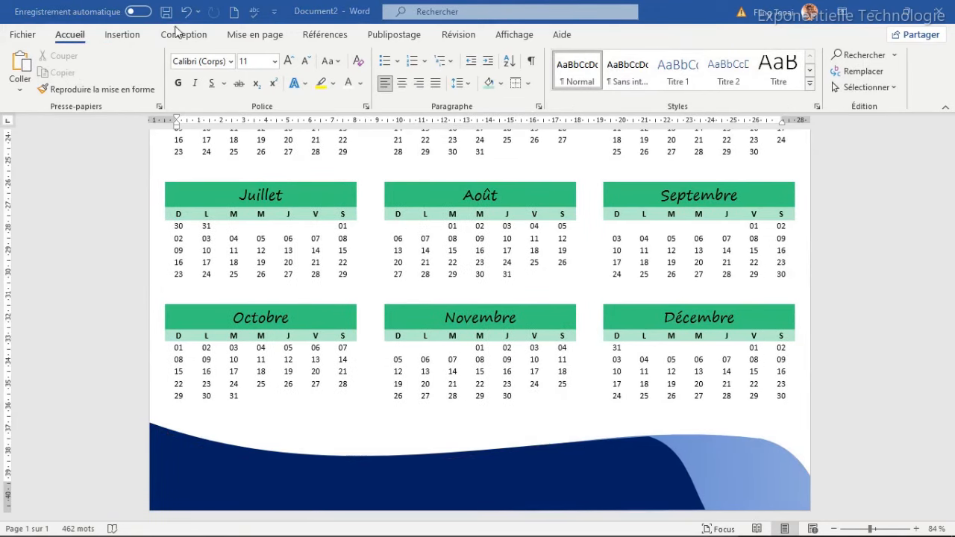
- Insert a text box over the middle of the wave footer, below November, with the text "Bonne Année"
left_click(122, 35)
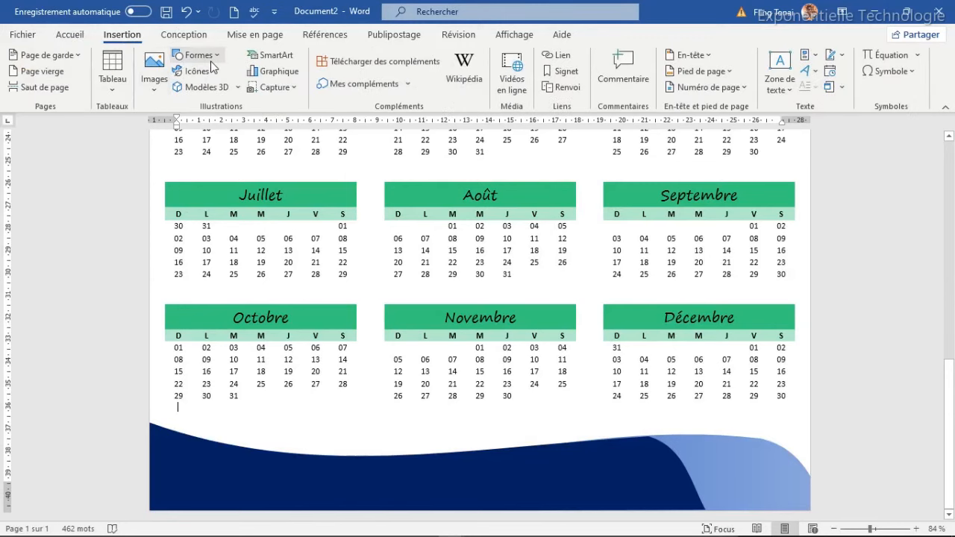
left_click(207, 56)
left_click(177, 99)
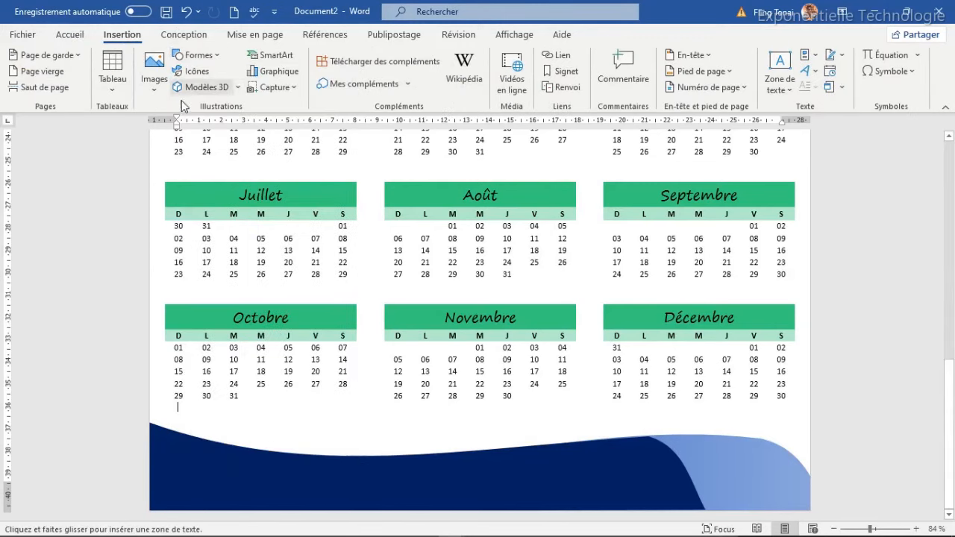
left_click(386, 425)
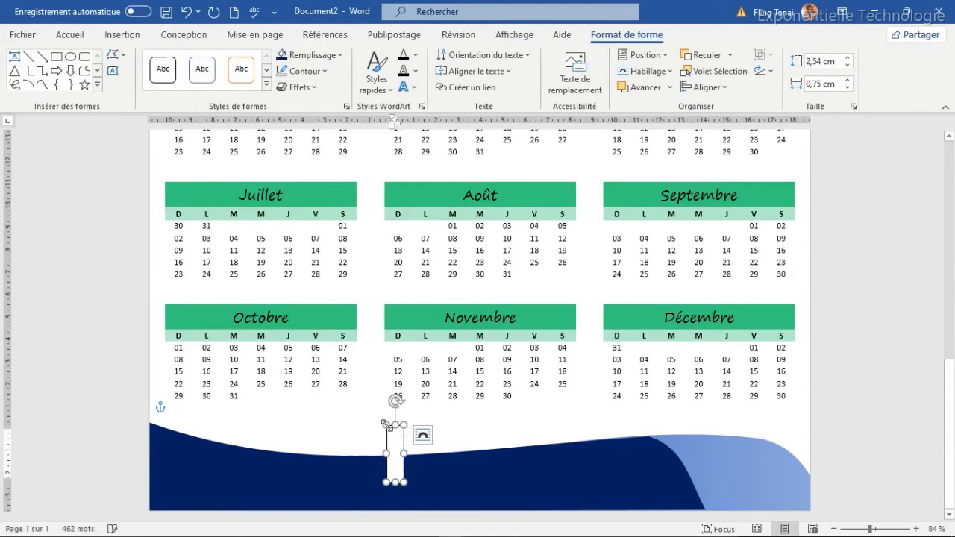
type("Bo")
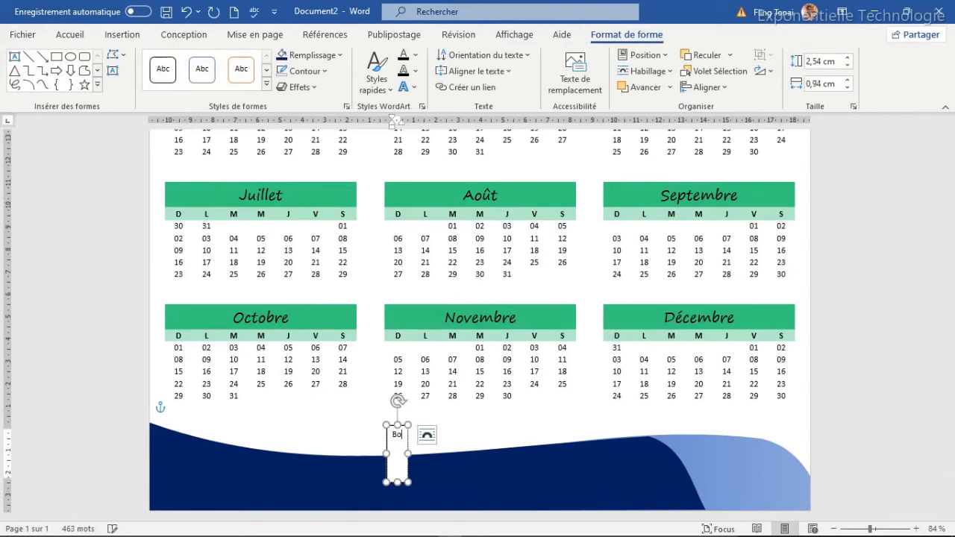
type("nne")
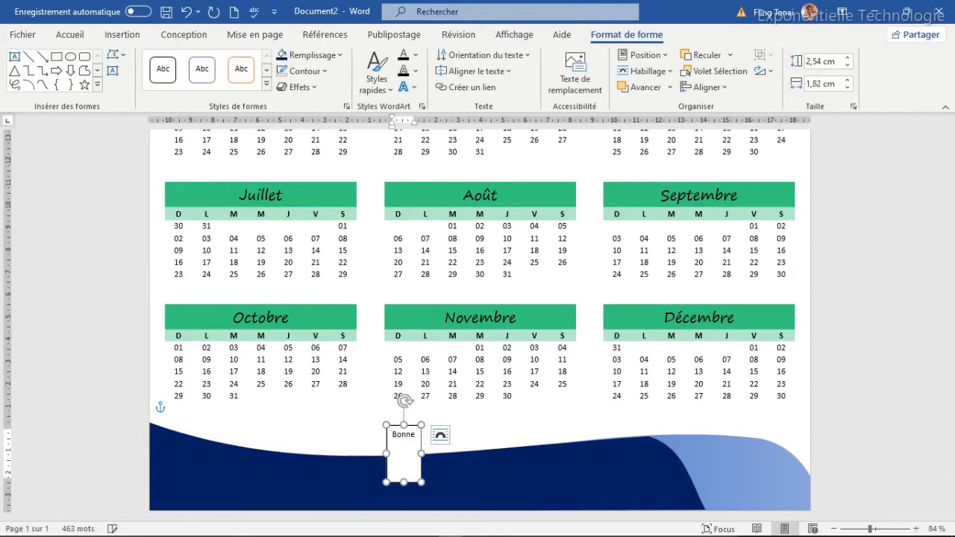
type(" Année")
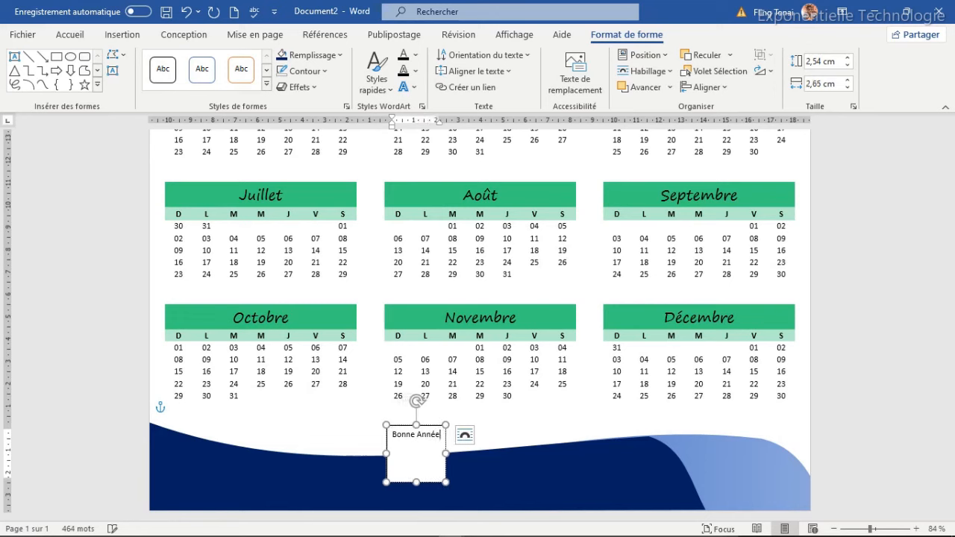
- Remove the outline and the fill of the "Bonne Année" text box
left_click(440, 432)
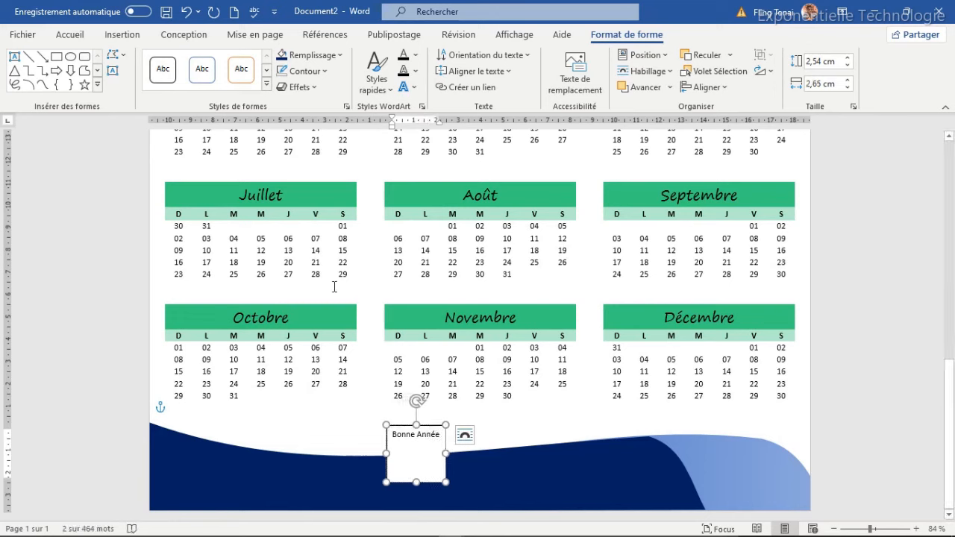
left_click(304, 71)
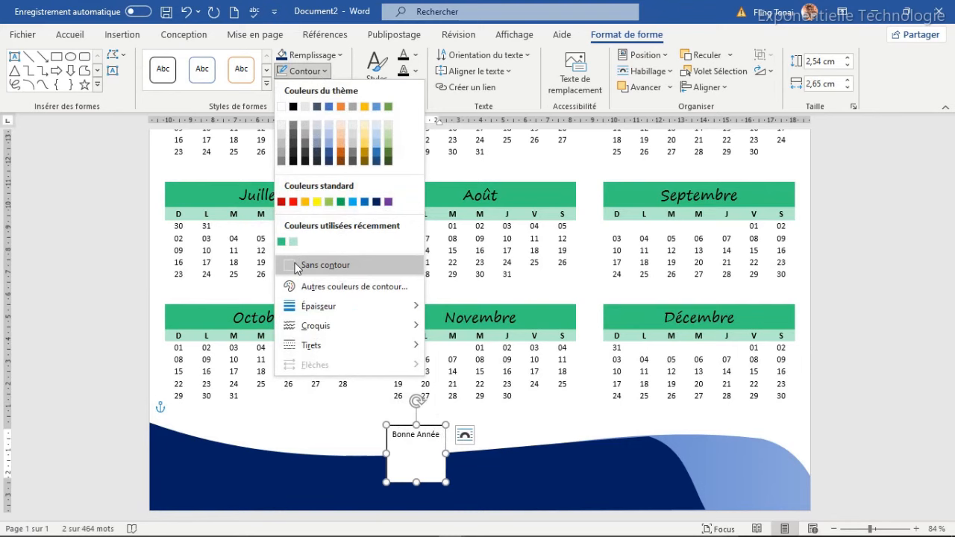
left_click(295, 265)
left_click(309, 55)
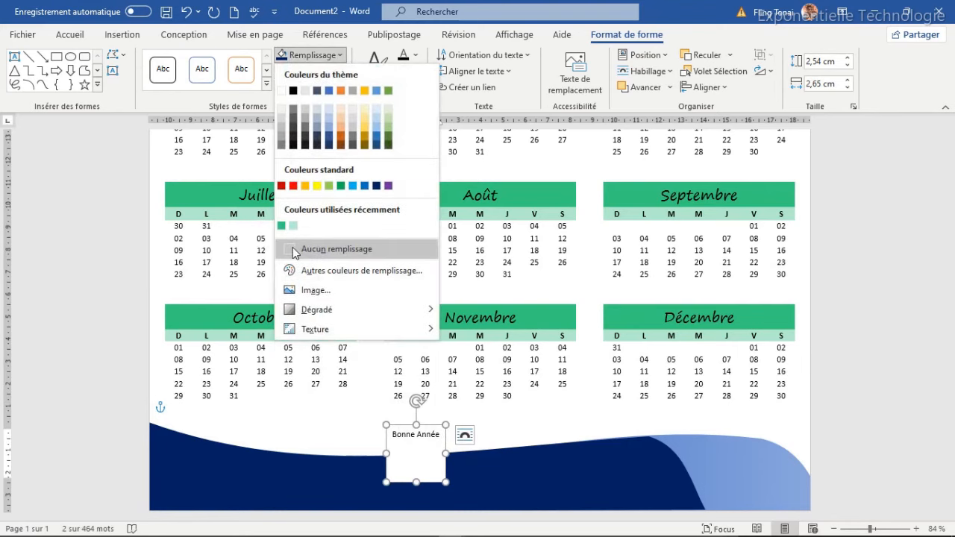
left_click(294, 250)
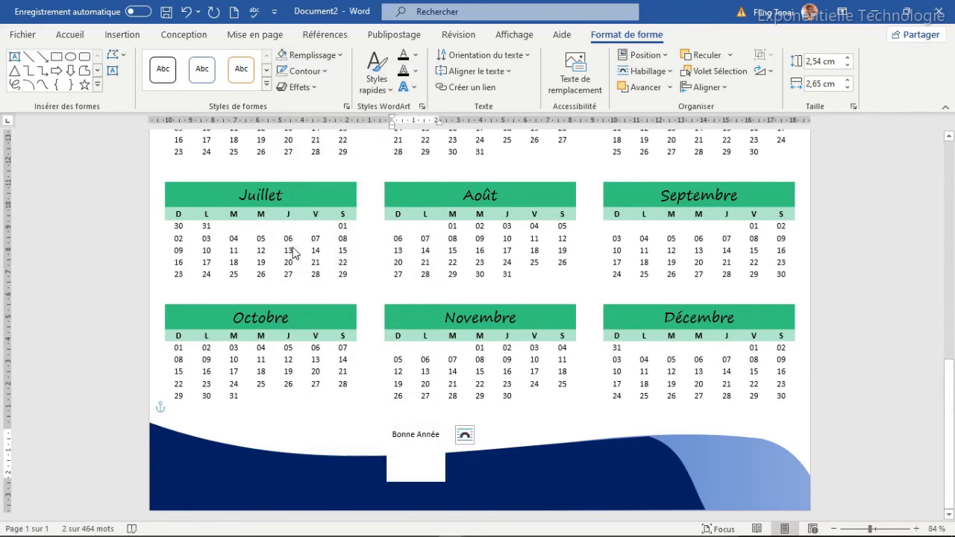
- Set the "Bonne Année" text to the Segoe Print font at size 20
left_click(70, 35)
left_click(233, 66)
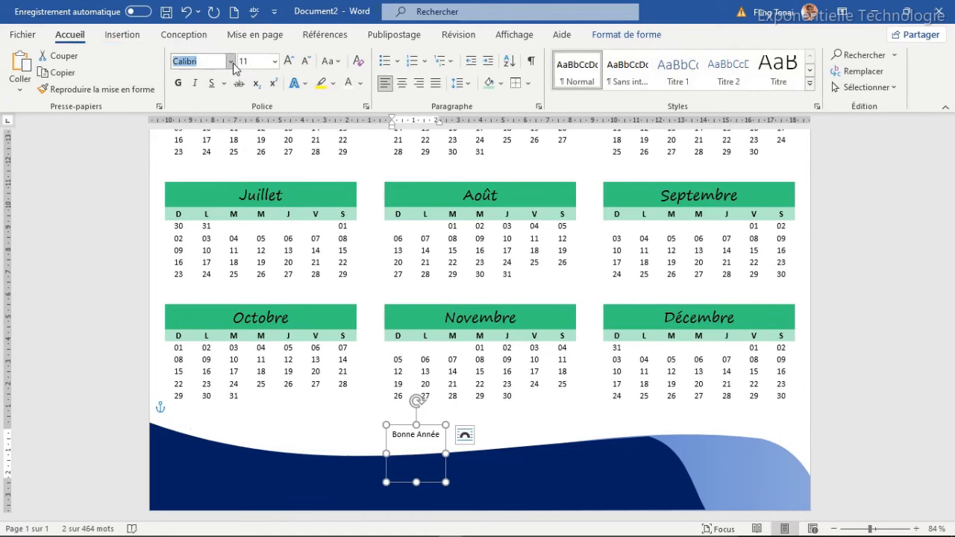
left_click(232, 62)
left_click(227, 158)
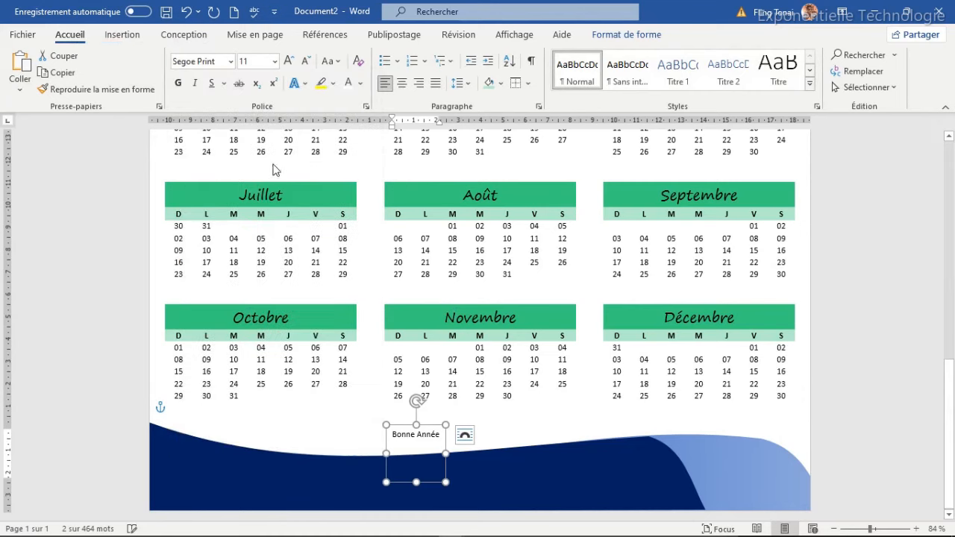
left_click(257, 62)
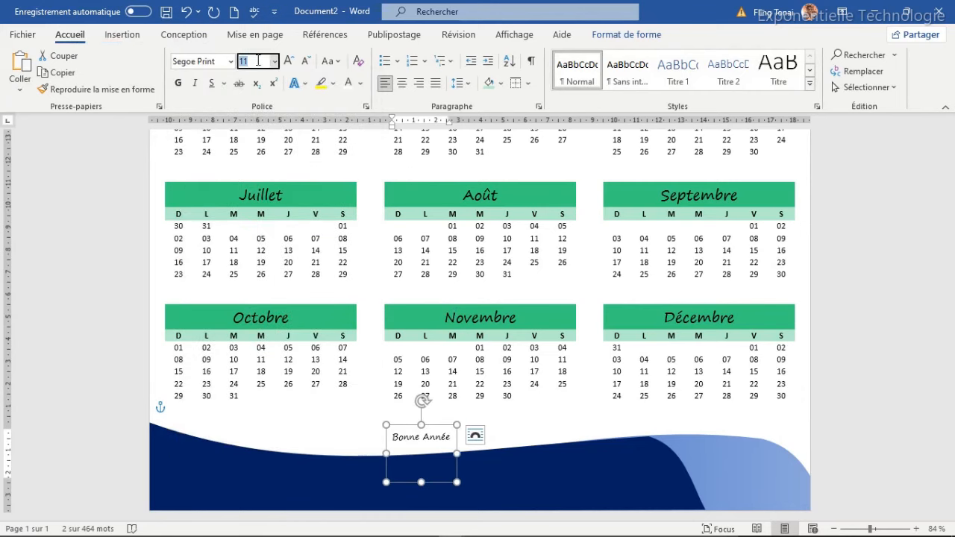
key("Return")
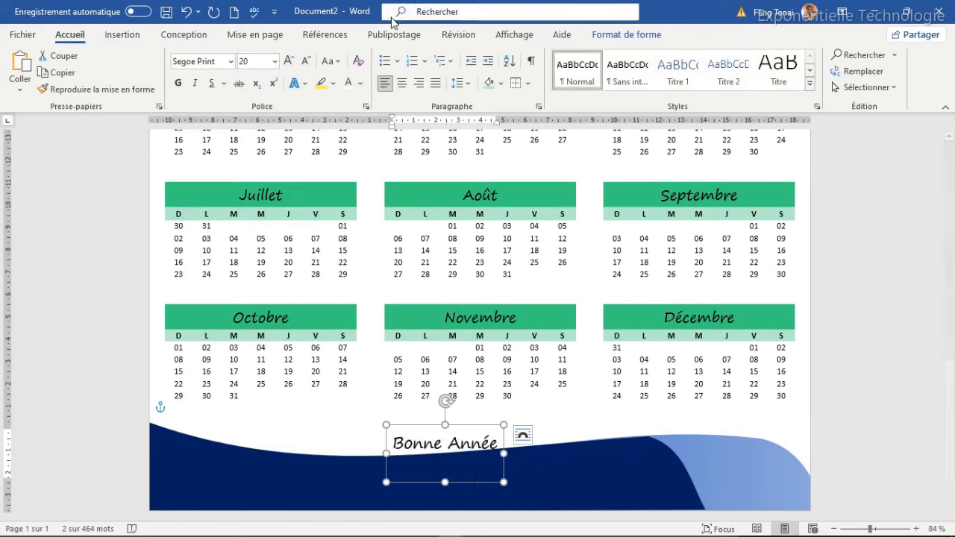
- Set the font color of the "Bonne Année" text to the standard green
left_click(503, 83)
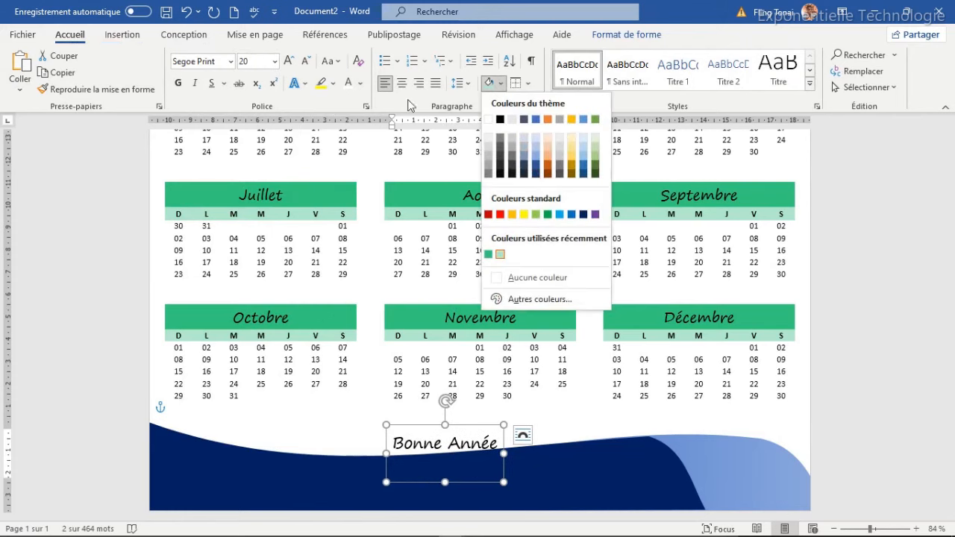
left_click(359, 84)
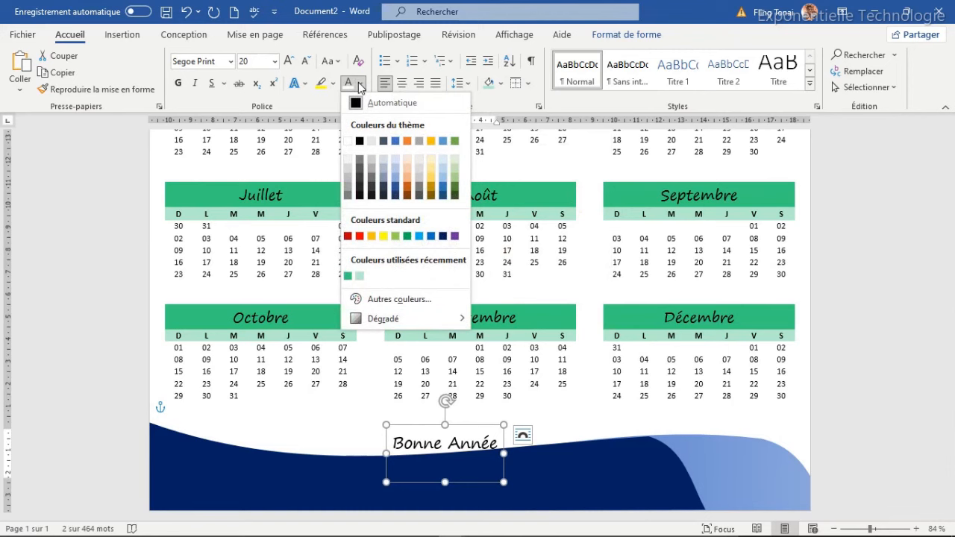
left_click(348, 276)
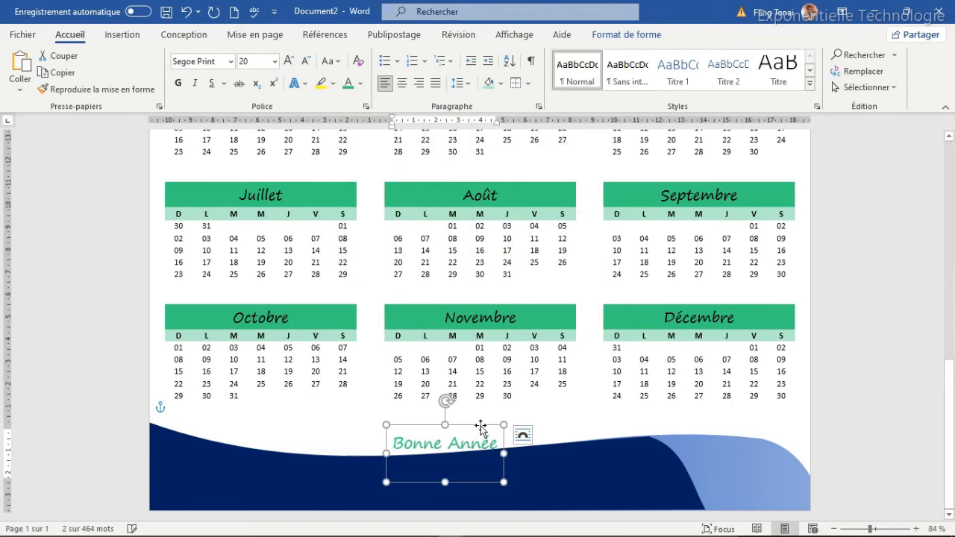
left_click(360, 84)
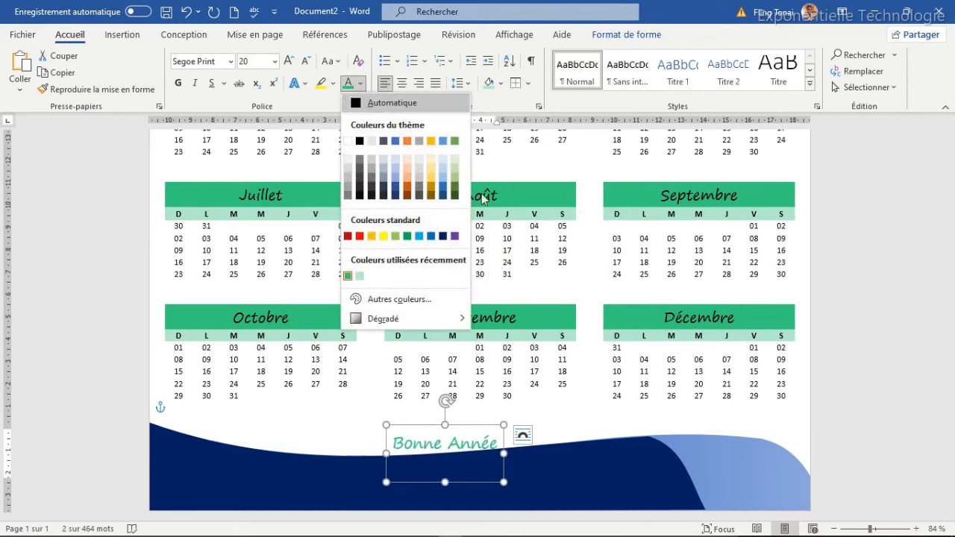
left_click(408, 237)
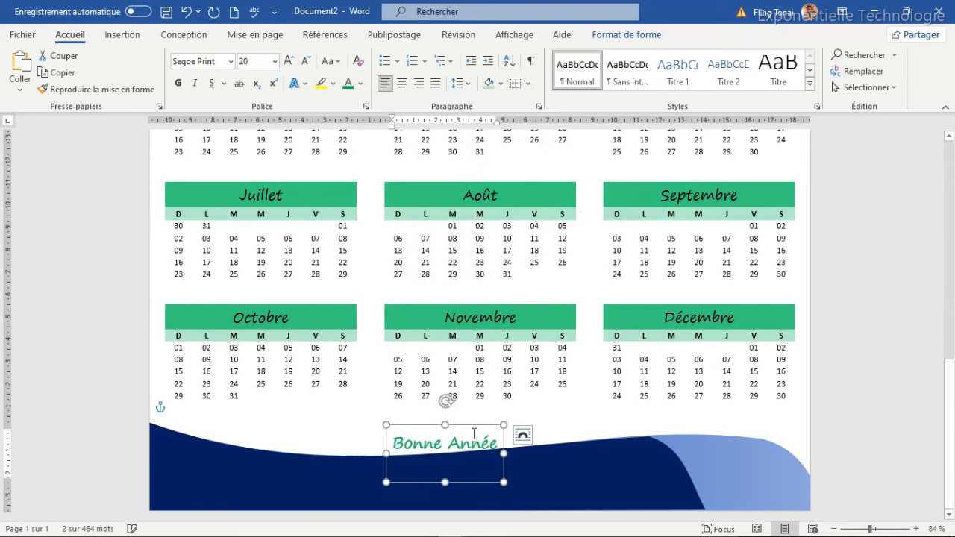
- Move the "Bonne Année" text box up and right so it sits centered between the November calendar and the wave
left_click_drag(469, 427, 508, 413)
left_click(574, 424)
left_click_drag(870, 529, 851, 536)
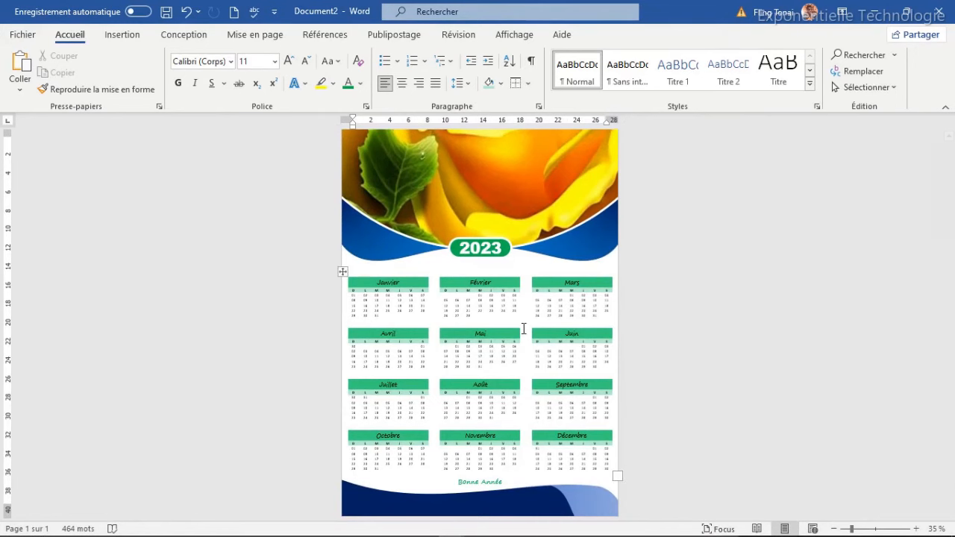
- Examine the whole calendar page in the print preview, from the picture header down to the wave footer
left_click(25, 35)
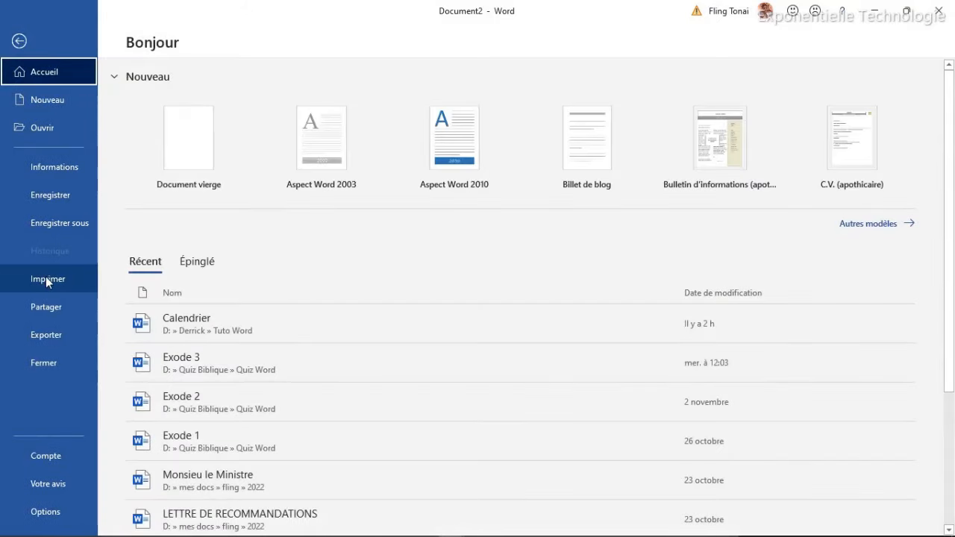
left_click(48, 280)
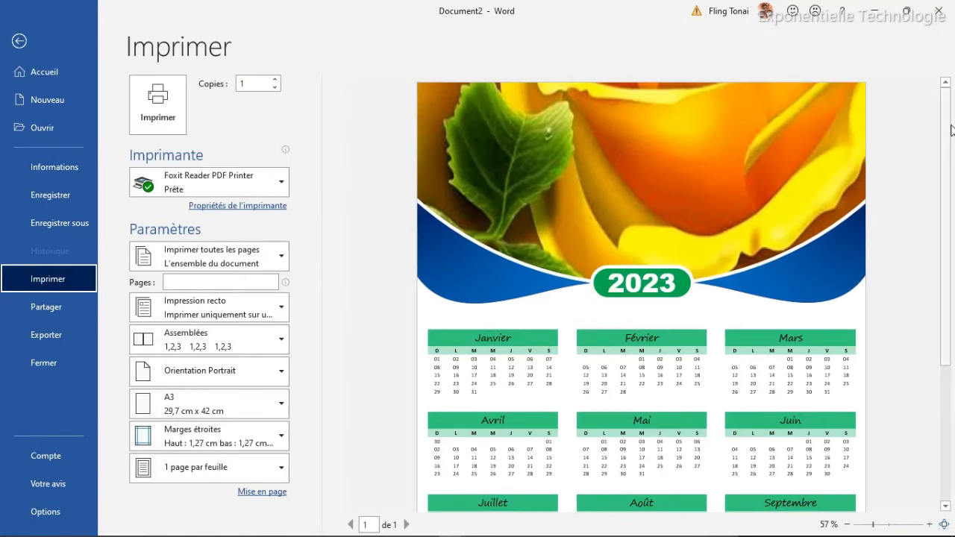
scroll(582, 204, "down", 3)
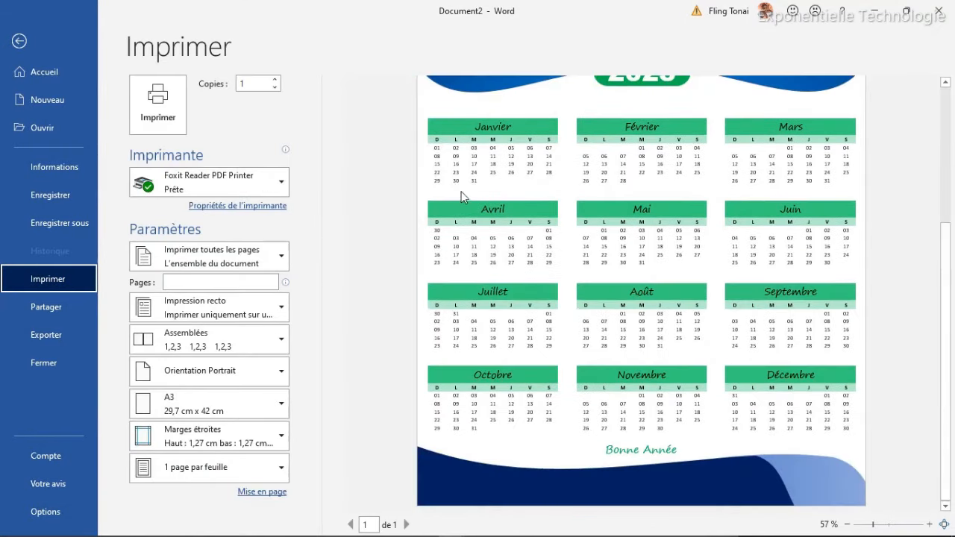
left_click(159, 112)
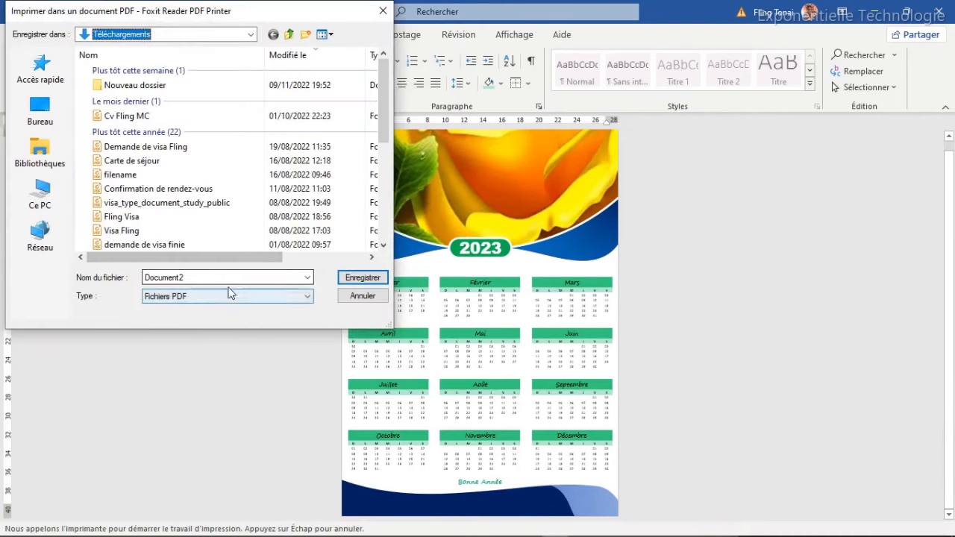
left_click(178, 276)
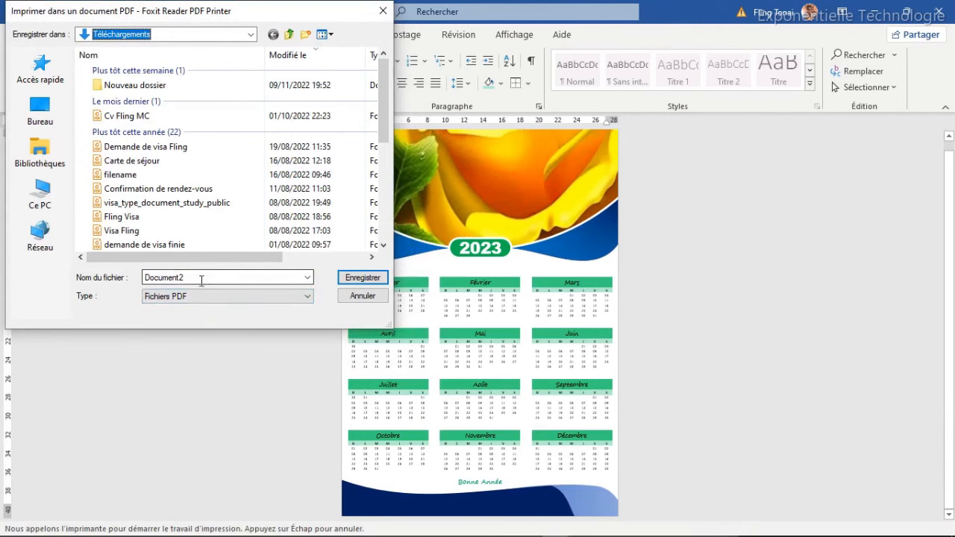
left_click(382, 10)
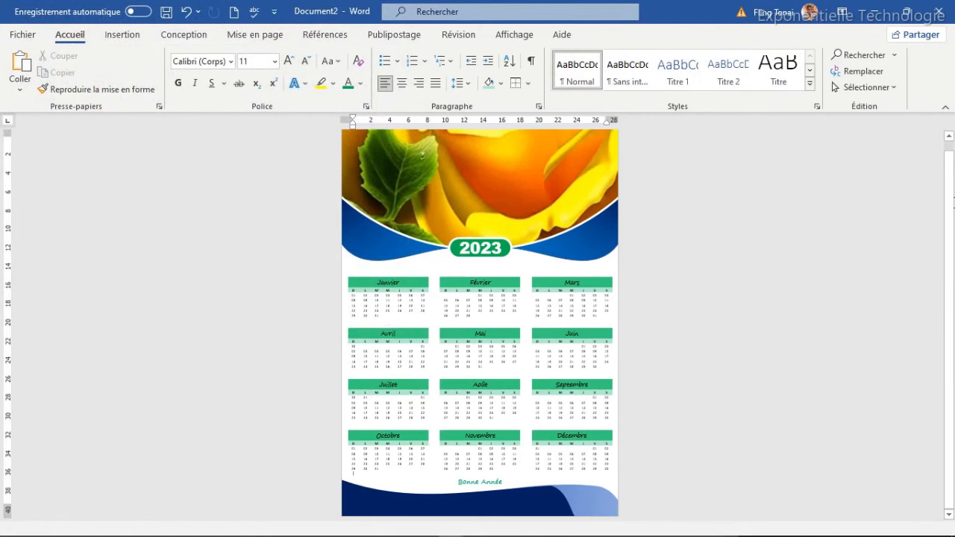
scroll(938, 362, "up", 1)
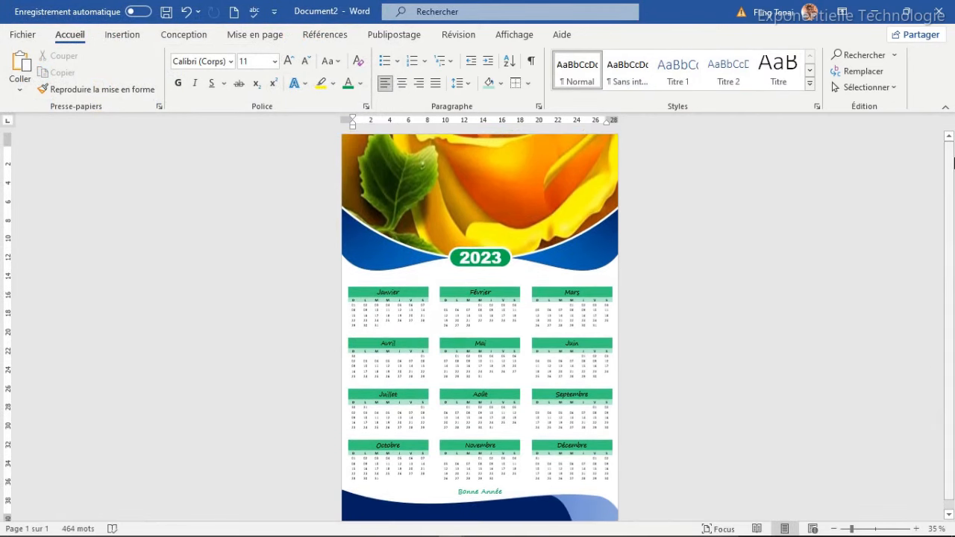
left_click(851, 529)
left_click_drag(857, 531, 870, 532)
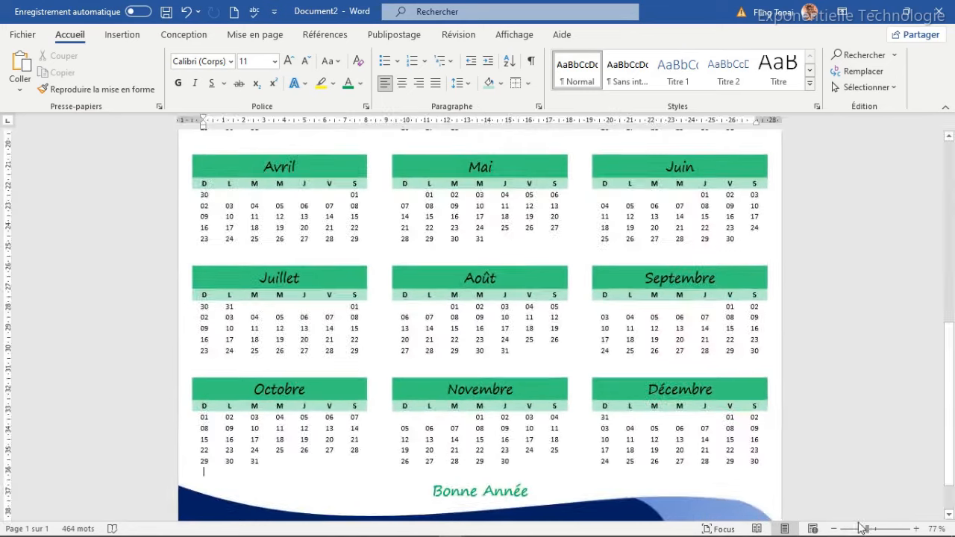
left_click_drag(950, 340, 941, 521)
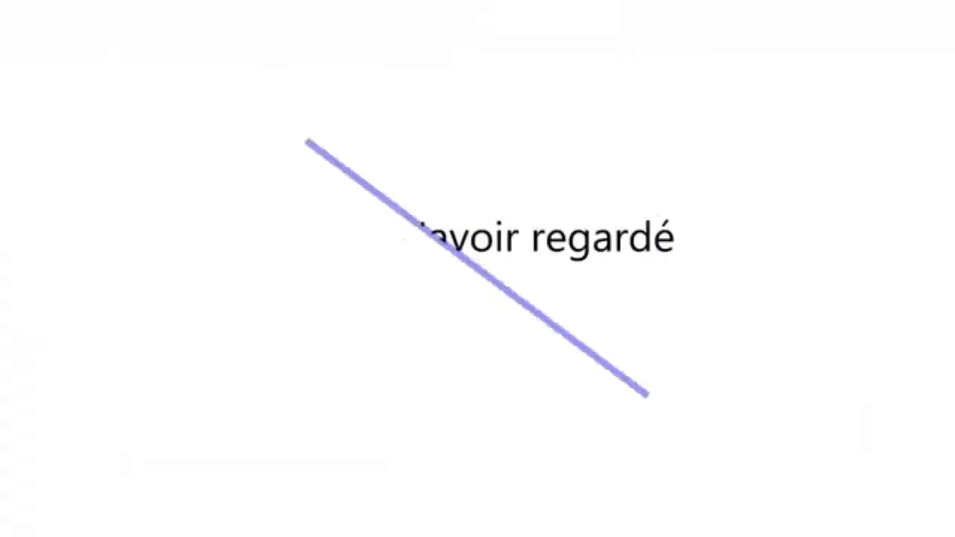